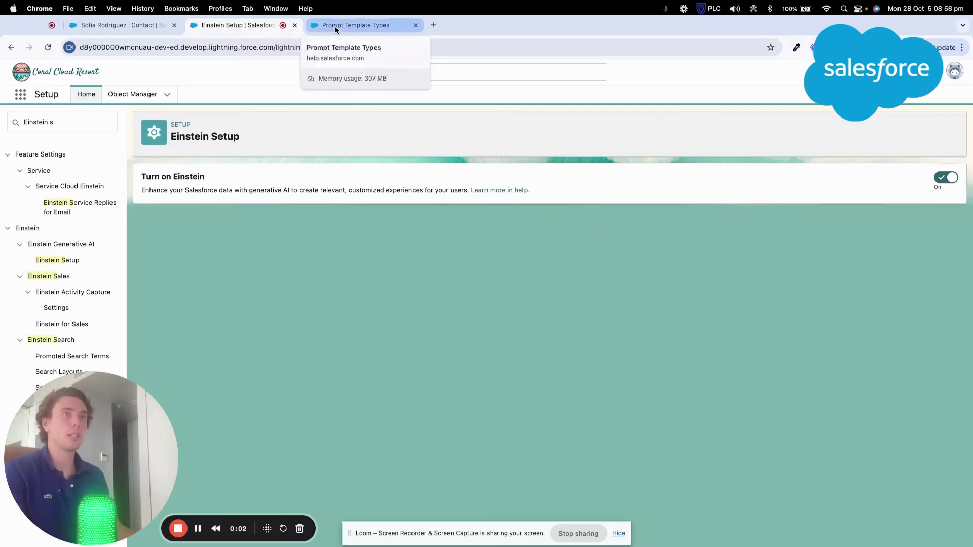
- Read the Prompt Template Types help article, highlight Field Generation, then return to the guest's contact record
{"action": "scroll", "coordinate": [364, 305], "scroll_direction": "up", "scroll_amount": 2}
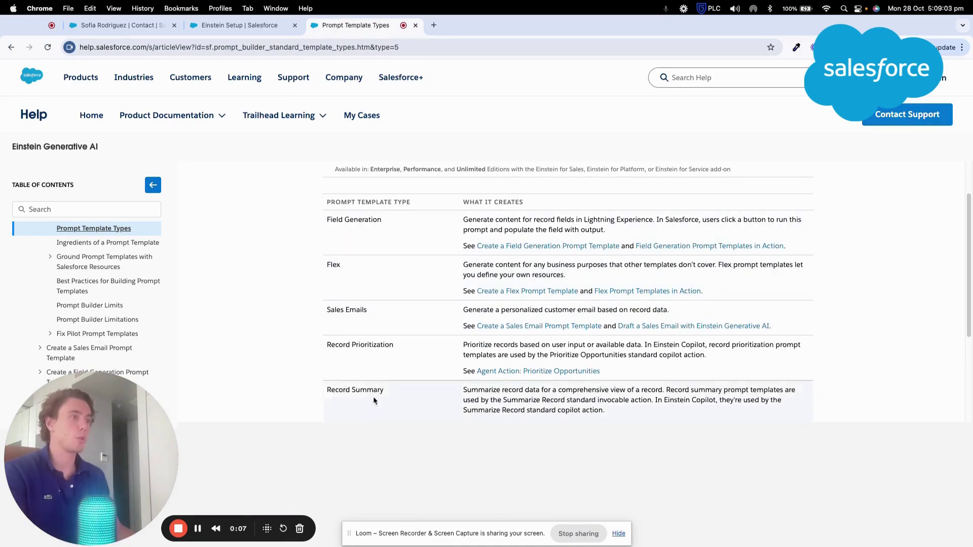
{"action": "scroll", "coordinate": [372, 366], "scroll_direction": "down", "scroll_amount": 1}
{"action": "scroll", "coordinate": [371, 366], "scroll_direction": "up", "scroll_amount": 1}
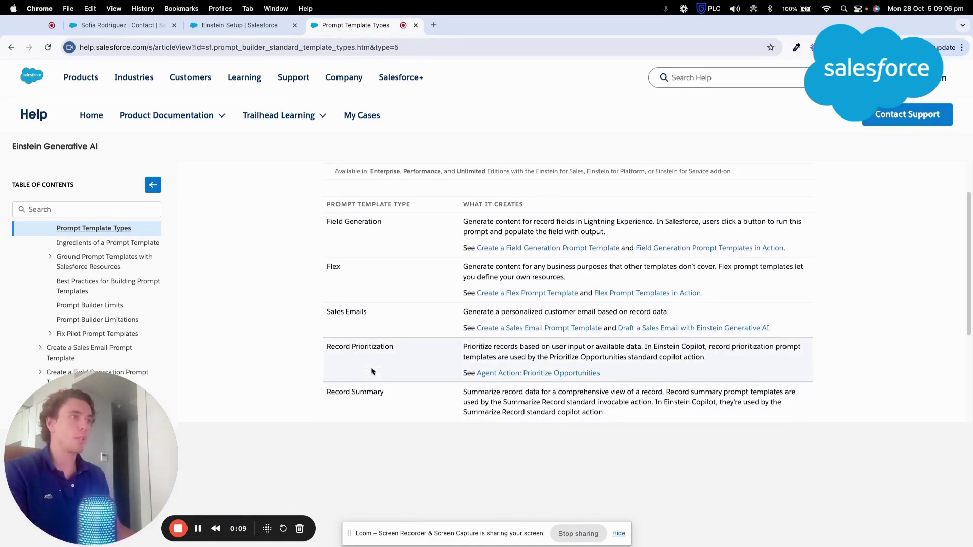
{"action": "triple_click", "coordinate": [343, 222]}
{"action": "left_click", "coordinate": [248, 25]}
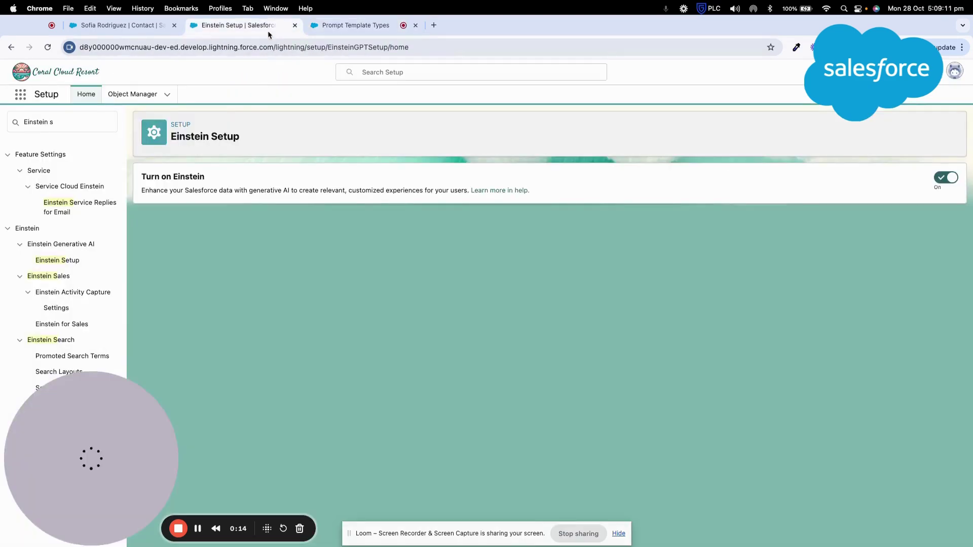
{"action": "left_click", "coordinate": [121, 26]}
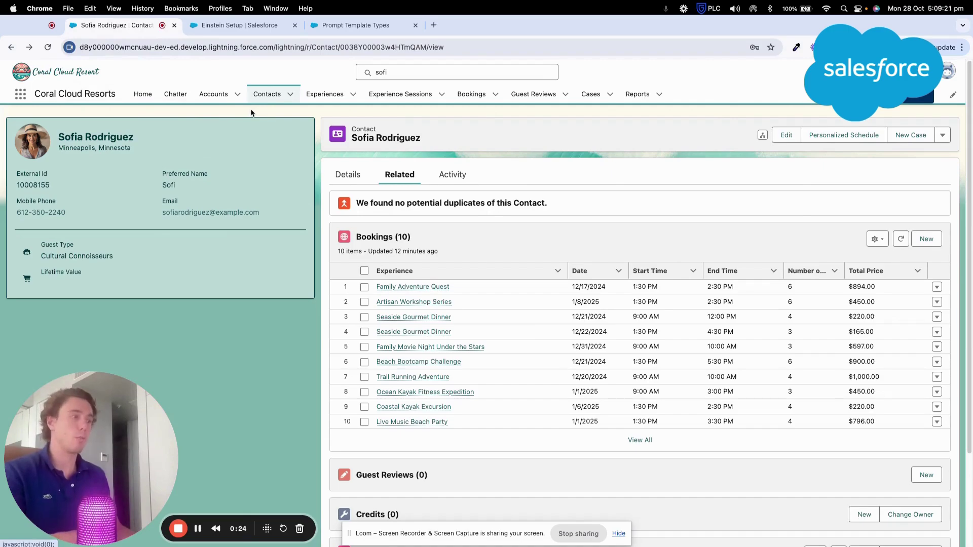
- Open Contacts in the My Contacts view, then reopen the guest contact through global search
{"action": "left_click", "coordinate": [266, 95]}
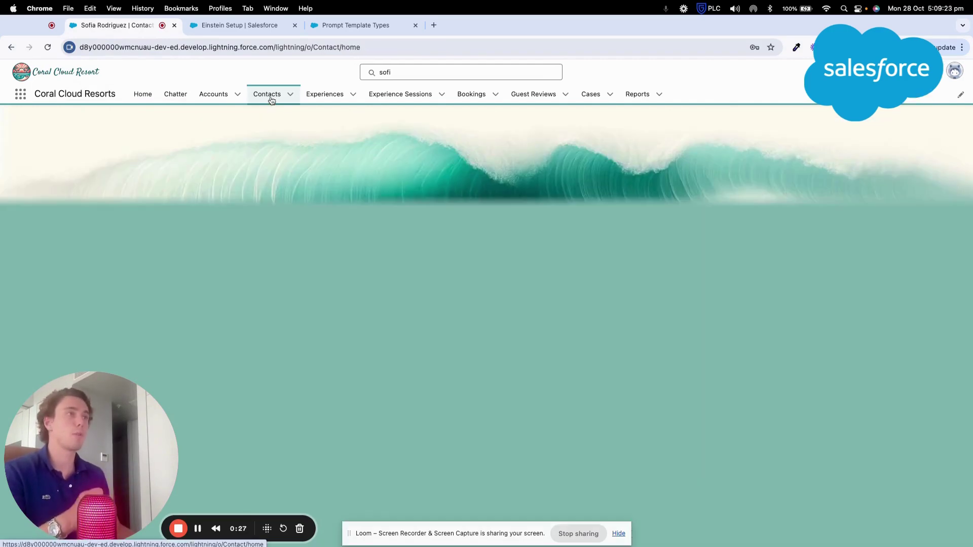
{"action": "left_click", "coordinate": [150, 127]}
{"action": "left_click", "coordinate": [71, 163]}
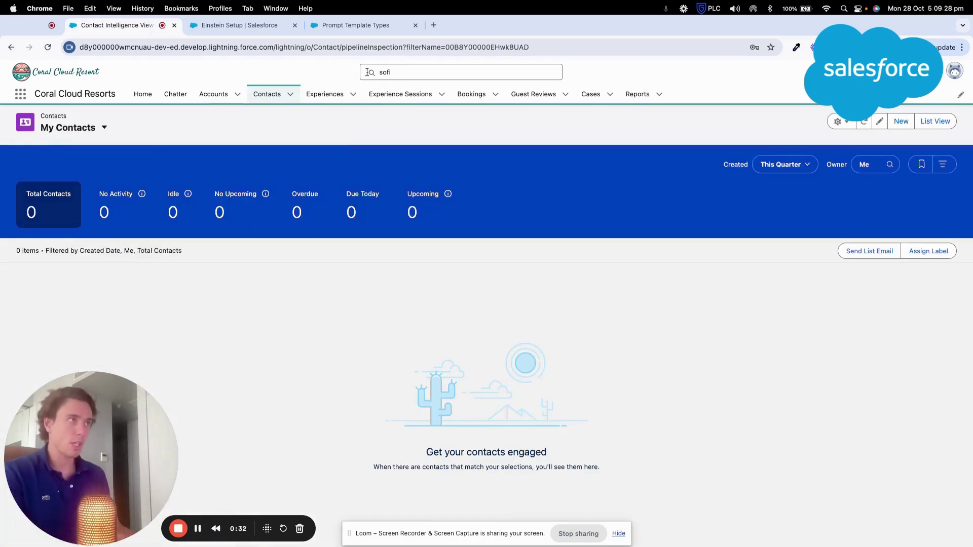
{"action": "left_click", "coordinate": [381, 72]}
{"action": "left_click", "coordinate": [324, 125]}
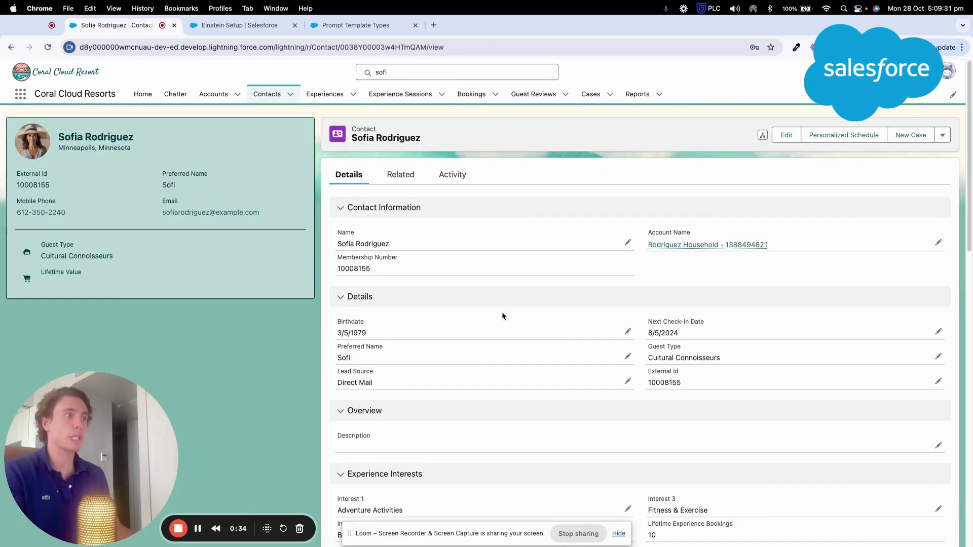
- Review the contact's related bookings on the Related tab and its fields on the Details tab
{"action": "scroll", "coordinate": [512, 329], "scroll_direction": "down", "scroll_amount": 5}
{"action": "scroll", "coordinate": [513, 333], "scroll_direction": "up", "scroll_amount": 5}
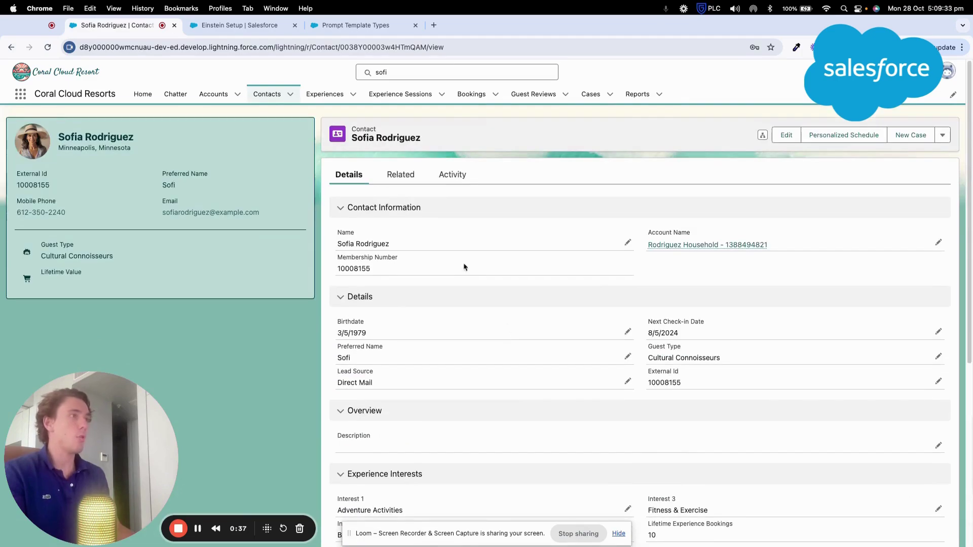
{"action": "left_click", "coordinate": [401, 174]}
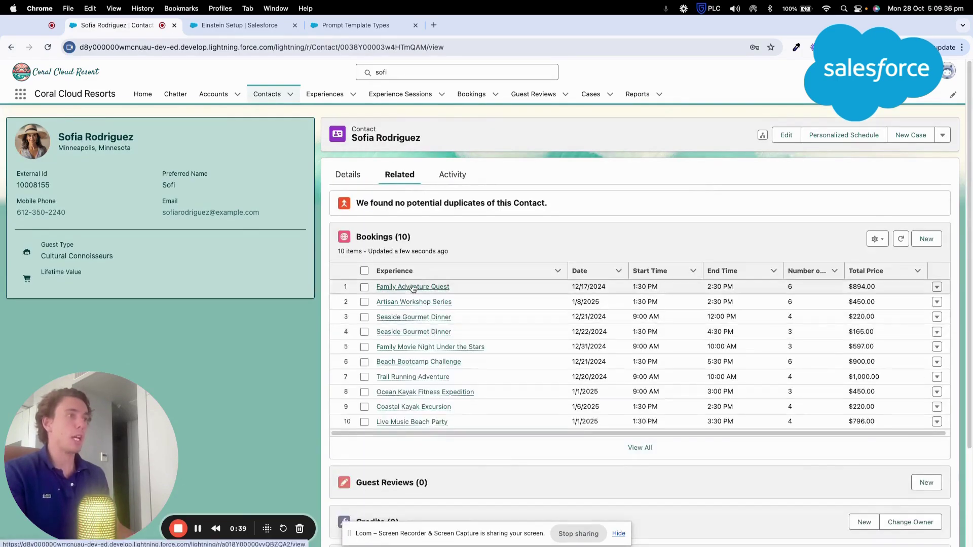
{"action": "mouse_move", "coordinate": [413, 395]}
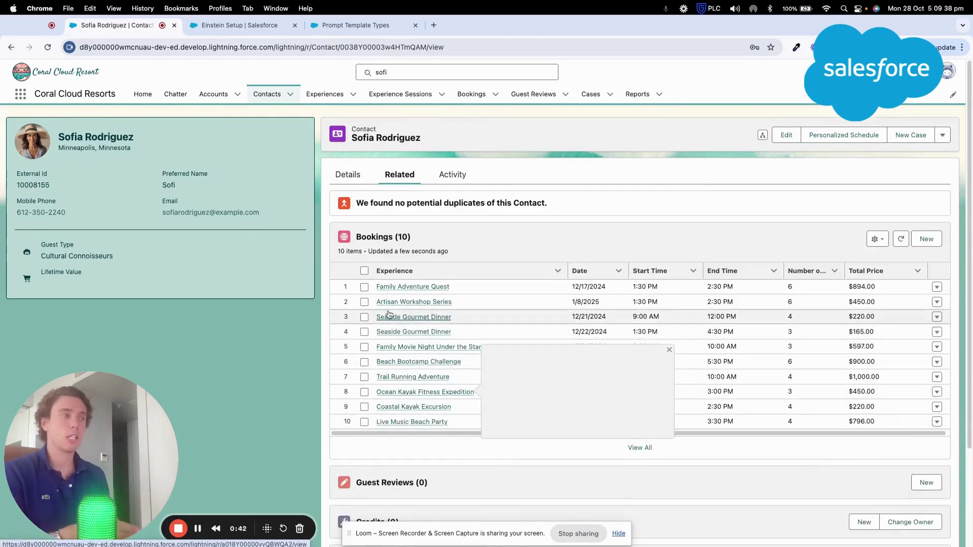
{"action": "left_click", "coordinate": [348, 175]}
{"action": "scroll", "coordinate": [735, 301], "scroll_direction": "down", "scroll_amount": 5}
{"action": "scroll", "coordinate": [736, 302], "scroll_direction": "up", "scroll_amount": 5}
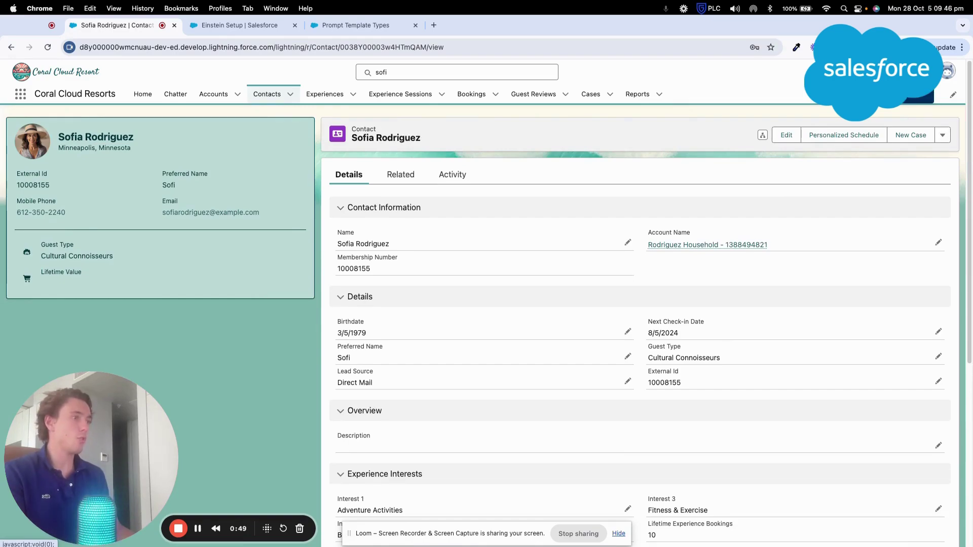
{"action": "scroll", "coordinate": [325, 372], "scroll_direction": "down", "scroll_amount": 5}
{"action": "scroll", "coordinate": [321, 360], "scroll_direction": "up", "scroll_amount": 5}
- From Einstein Setup, search Quick Find for 'prompt' and open Prompt Builder's list of 11 templates
{"action": "left_click", "coordinate": [239, 24]}
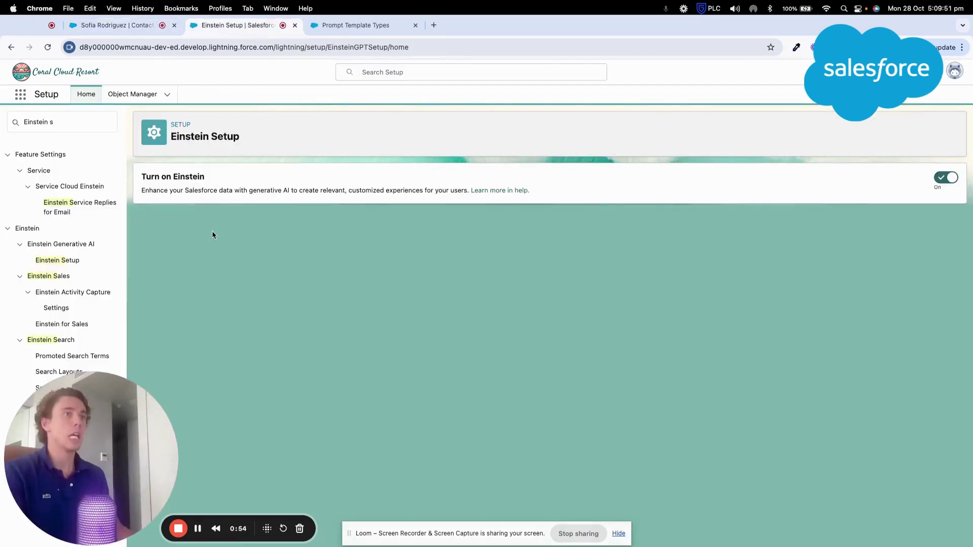
{"action": "triple_click", "coordinate": [49, 124]}
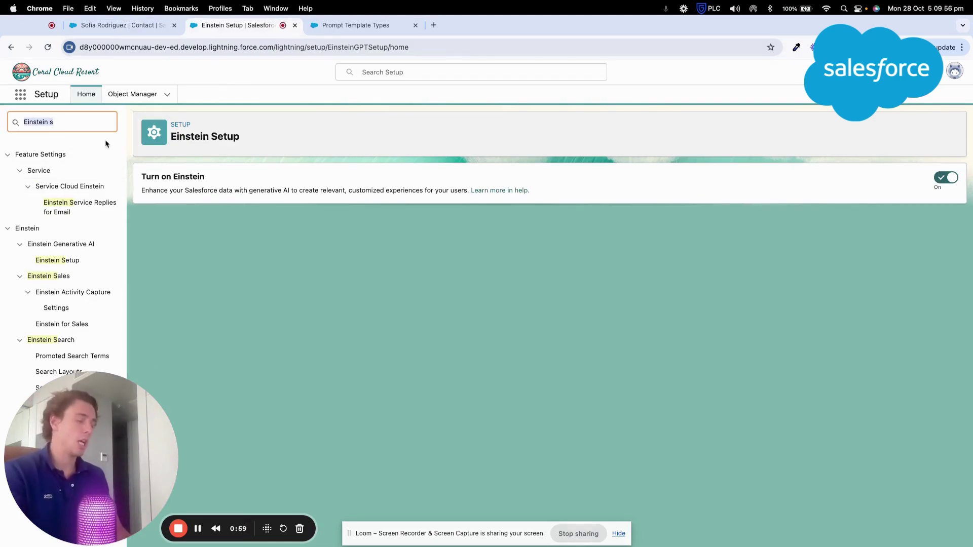
{"action": "type", "text": "prompt"}
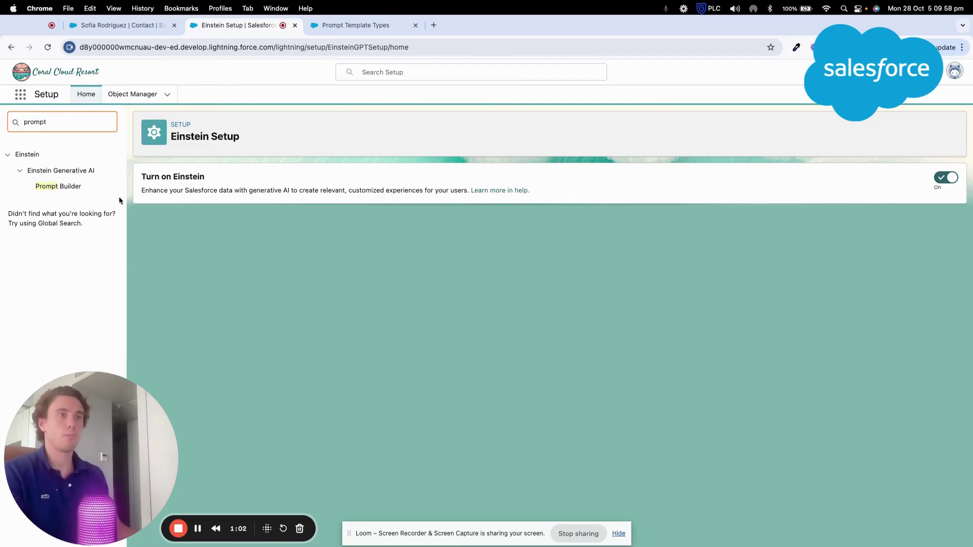
{"action": "left_click", "coordinate": [58, 186]}
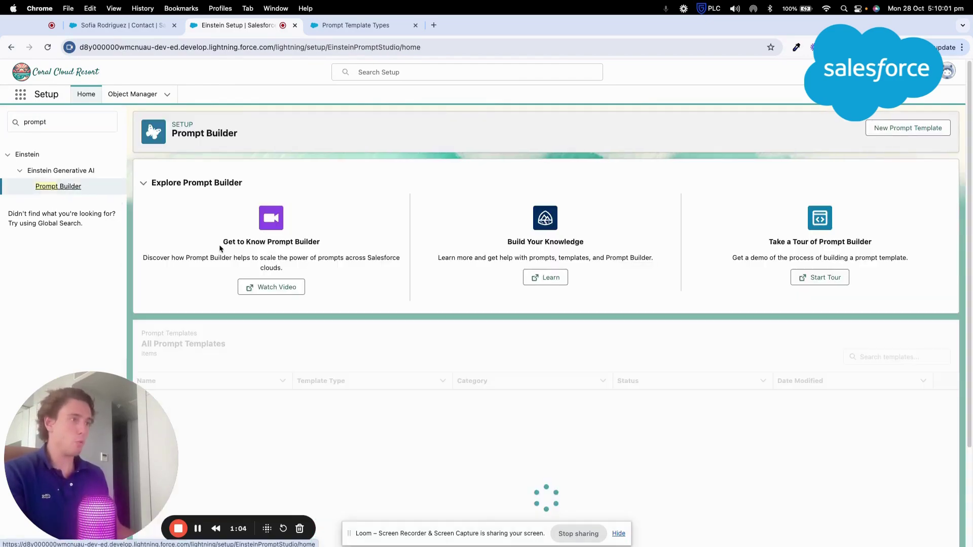
{"action": "left_click_drag", "start_coordinate": [101, 404], "coordinate": [120, 395]}
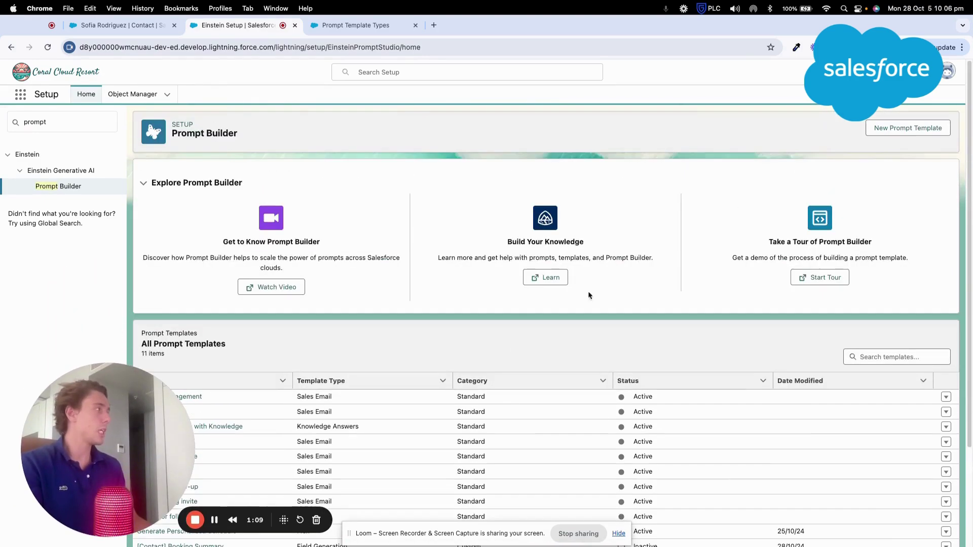
- Start a new prompt template named '[Contact] Summarize Bookings information' with a description about summarizing bookings into a field
{"action": "left_click", "coordinate": [868, 128]}
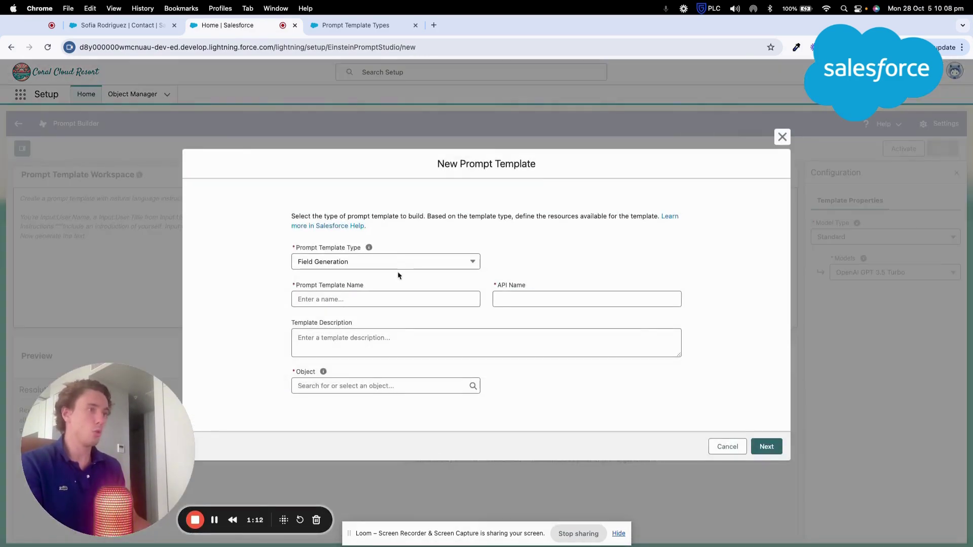
{"action": "left_click", "coordinate": [380, 300]}
{"action": "type", "text": "I"}
{"action": "type", "text": "Contact]"}
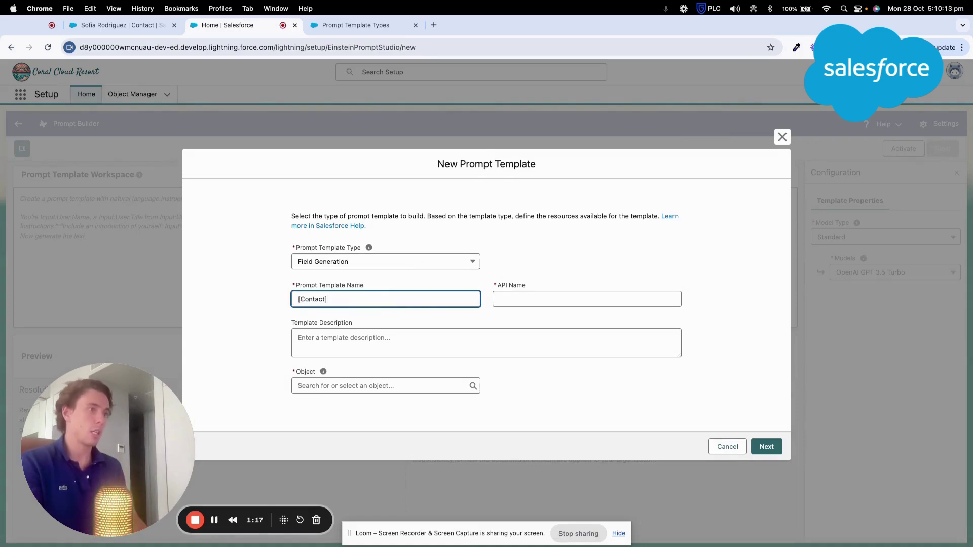
{"action": "type", "text": " Summarize Booking information"}
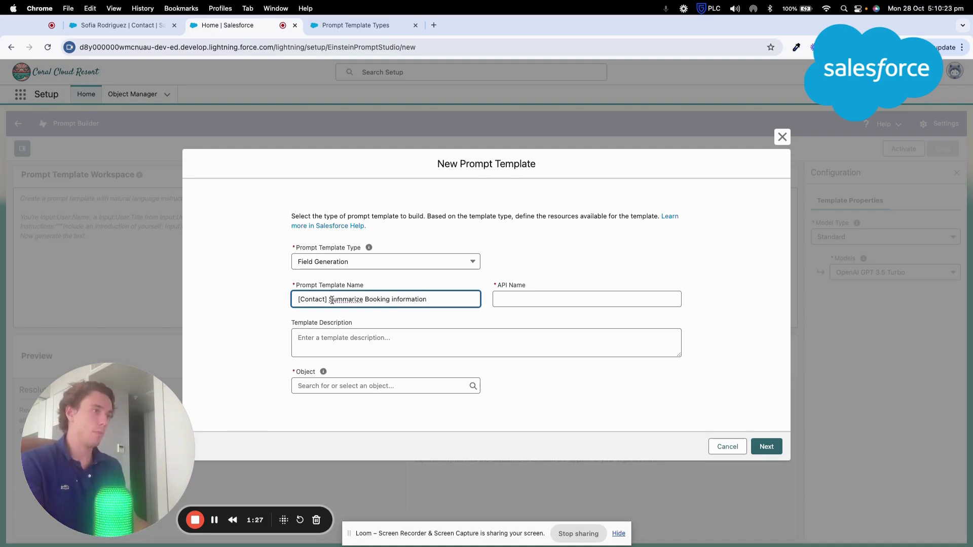
{"action": "type", "text": "s"}
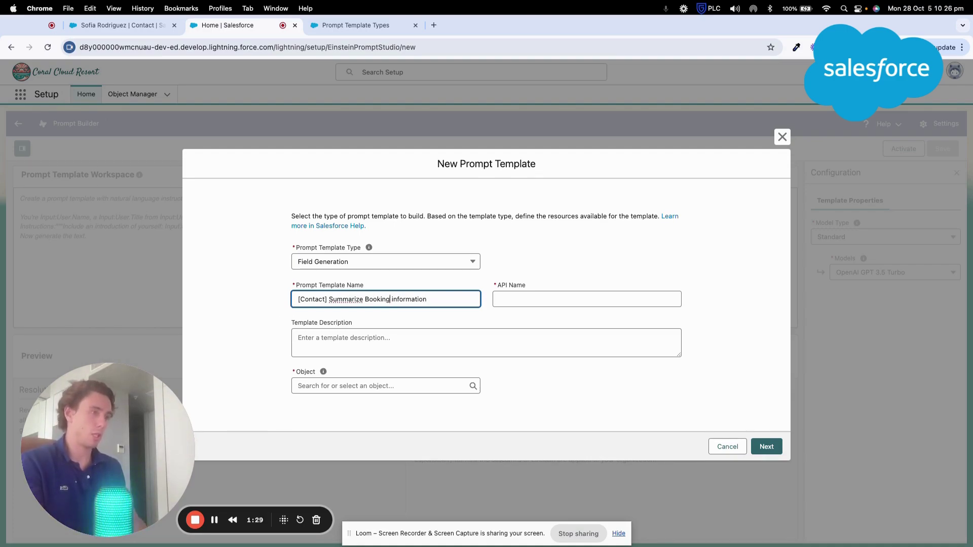
{"action": "left_click", "coordinate": [274, 310]}
{"action": "left_click", "coordinate": [311, 350]}
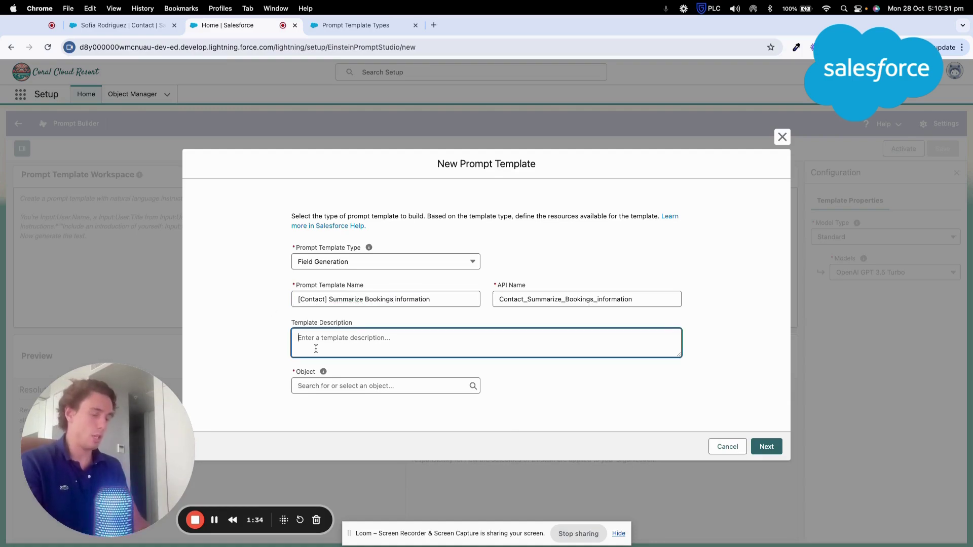
{"action": "type", "text": "We "}
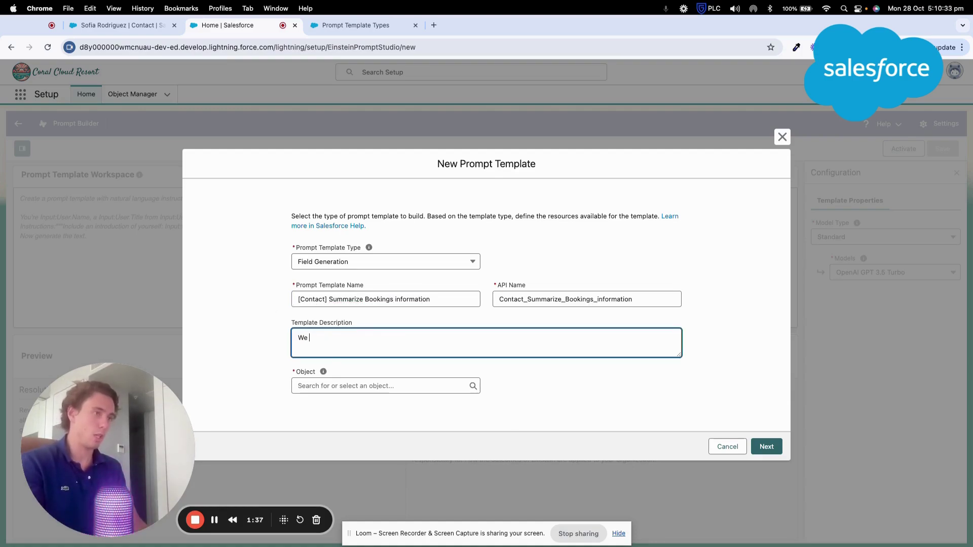
{"action": "type", "text": "will summar"}
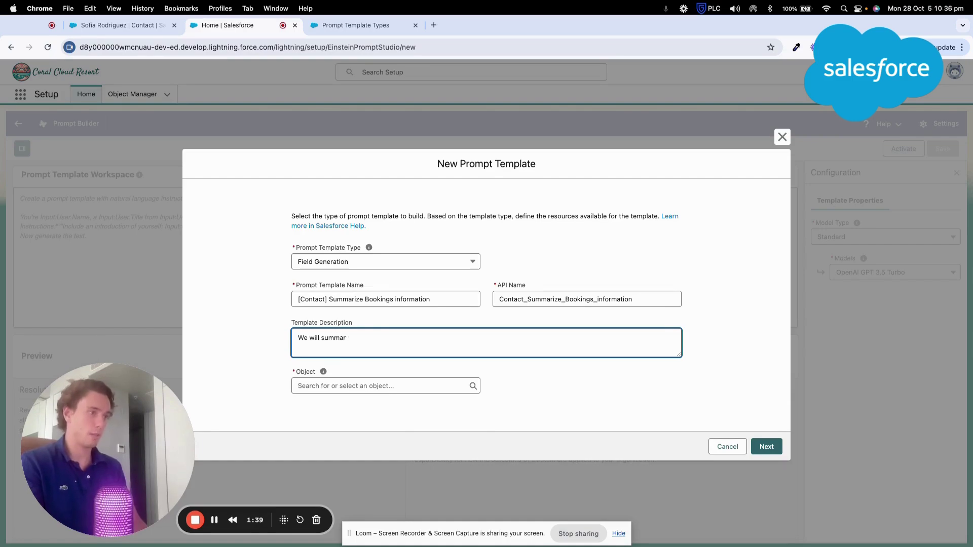
{"action": "type", "text": "iseze the"}
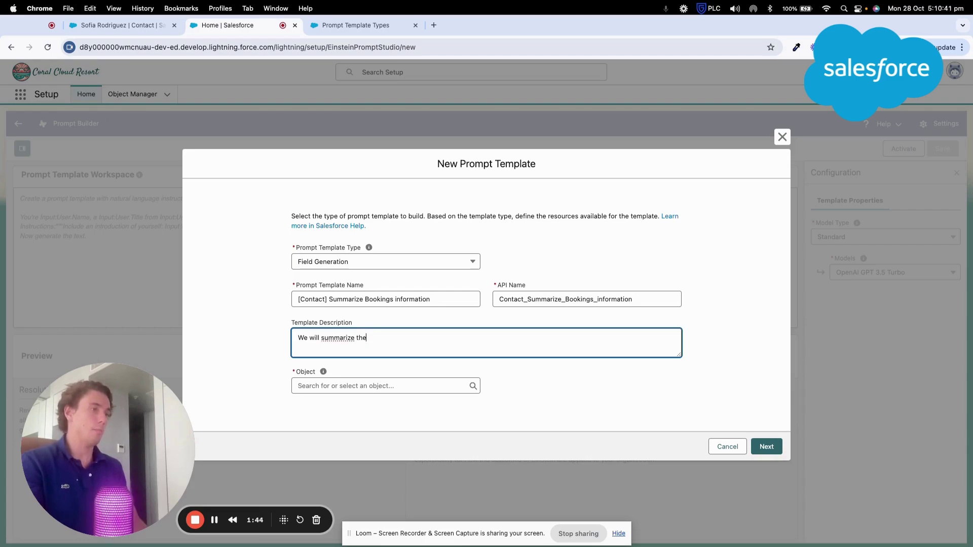
{"action": "type", "text": "ookings directl"}
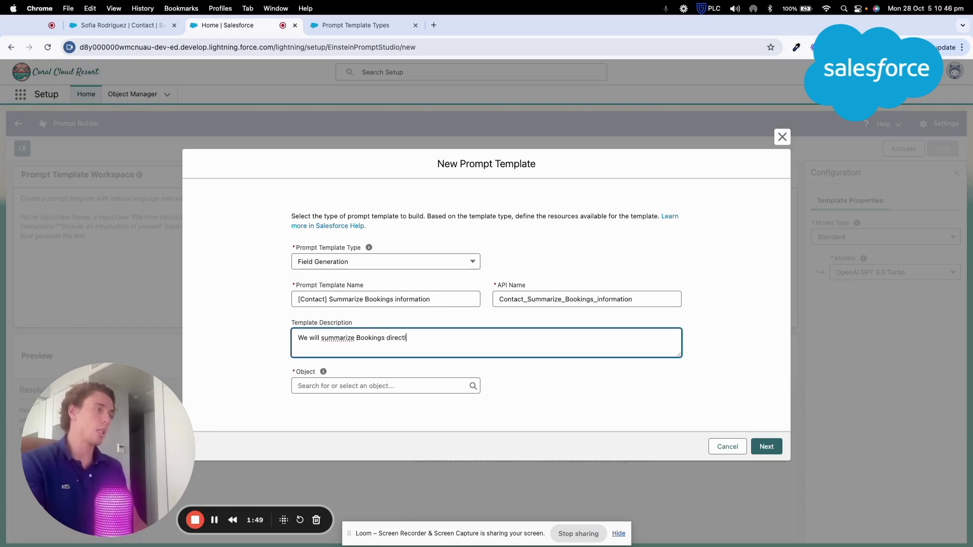
{"action": "type", "text": "y into a field "}
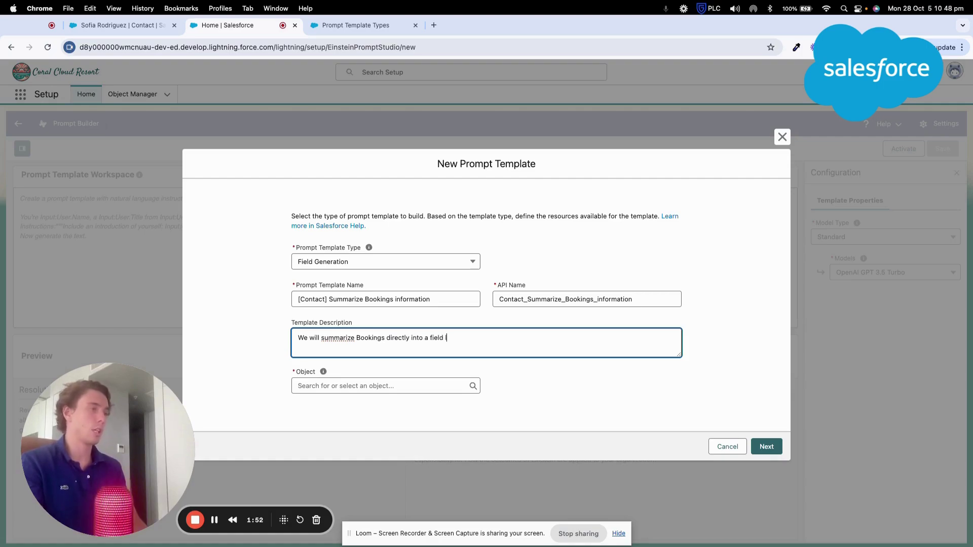
{"action": "type", "text": "located on the contact record page"}
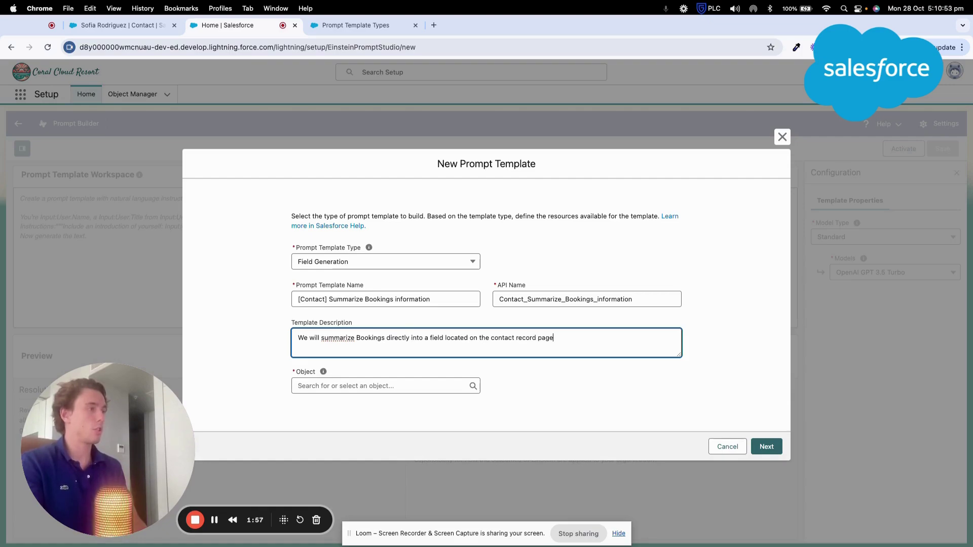
- Base the template on the Contact object with Booking Summary as the target field
{"action": "left_click", "coordinate": [321, 382]}
{"action": "type", "text": "contact"}
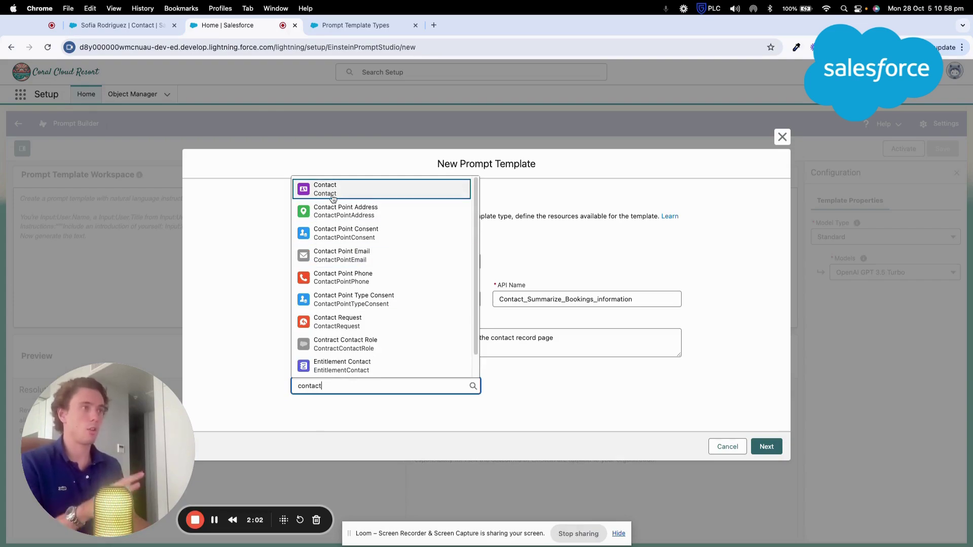
{"action": "left_click", "coordinate": [325, 189]}
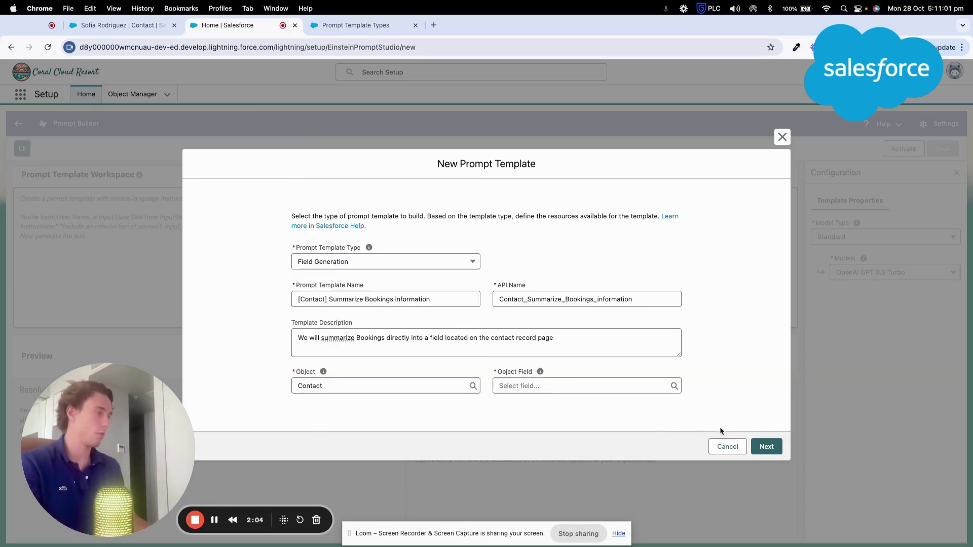
{"action": "left_click", "coordinate": [569, 385]}
{"action": "left_click", "coordinate": [564, 431]}
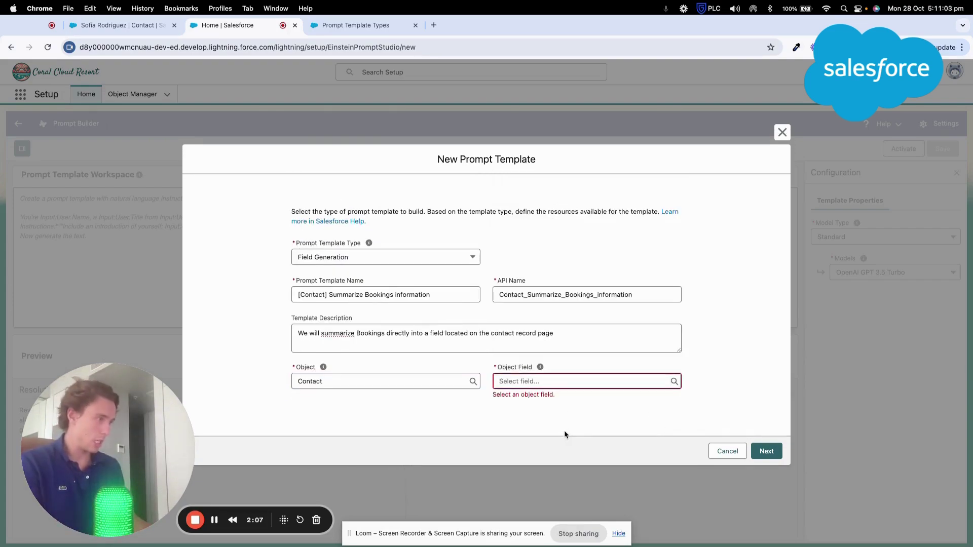
{"action": "left_click", "coordinate": [548, 385]}
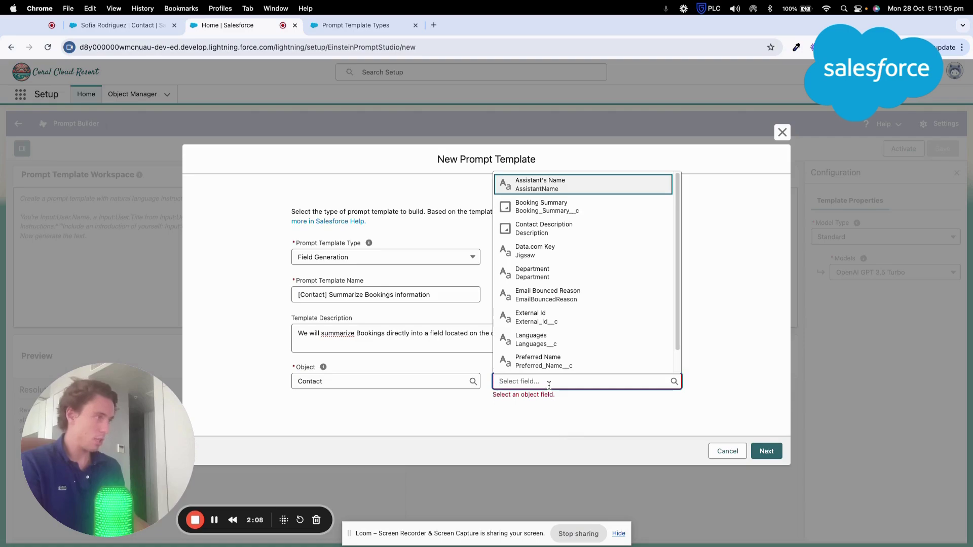
{"action": "left_click", "coordinate": [526, 206]}
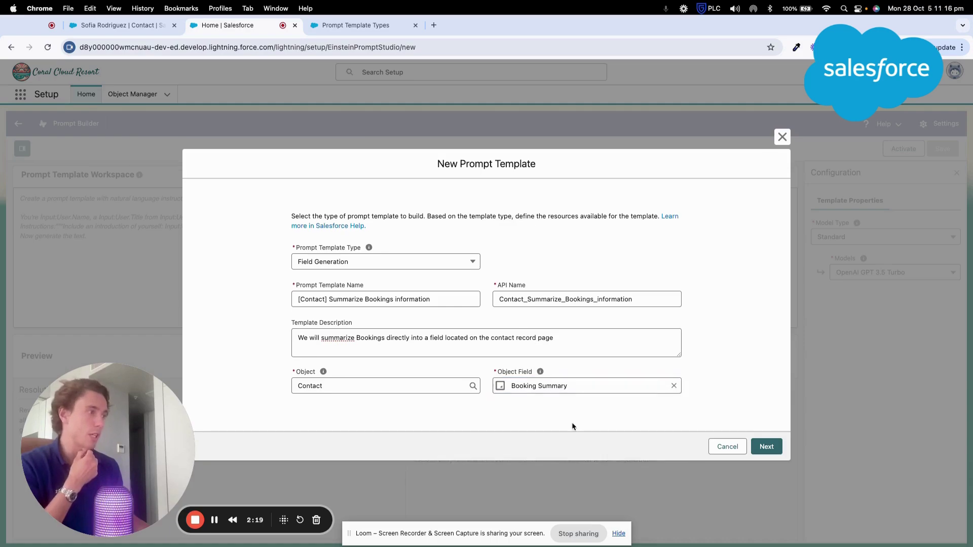
- In Object Manager, filter Contact's fields by 'Booking' to check Booking Summary is Text Area 255
{"action": "left_click", "coordinate": [127, 25]}
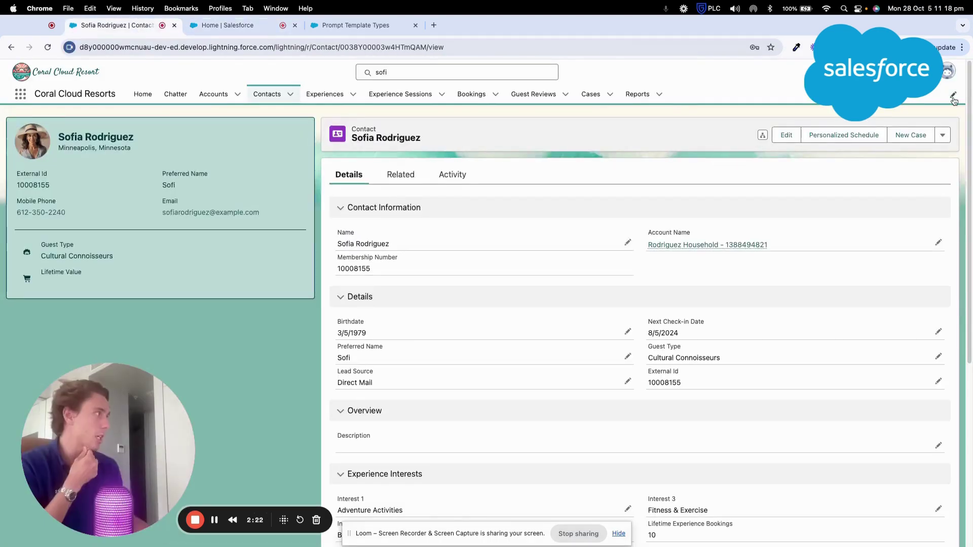
{"action": "left_click", "coordinate": [907, 71]}
{"action": "left_click", "coordinate": [857, 127]}
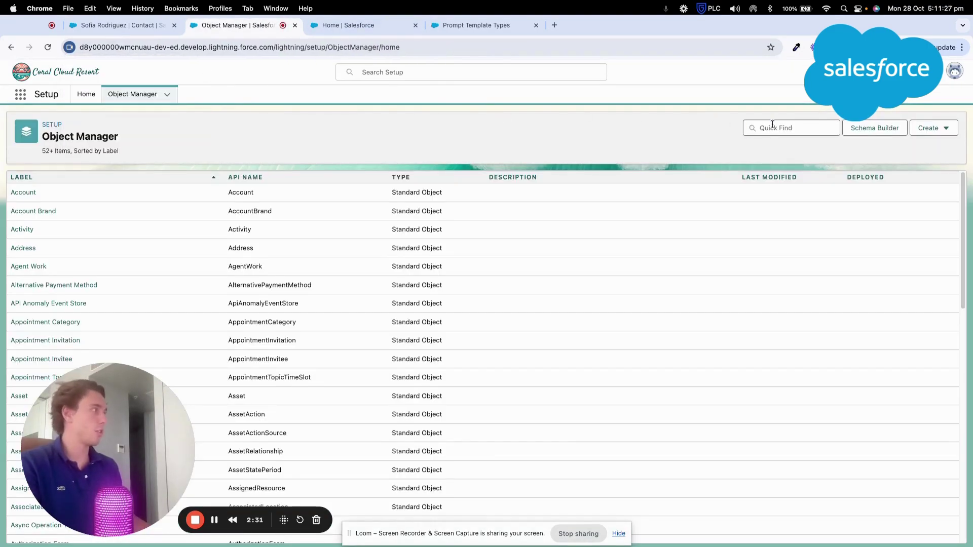
{"action": "left_click", "coordinate": [773, 127]}
{"action": "type", "text": "contact"}
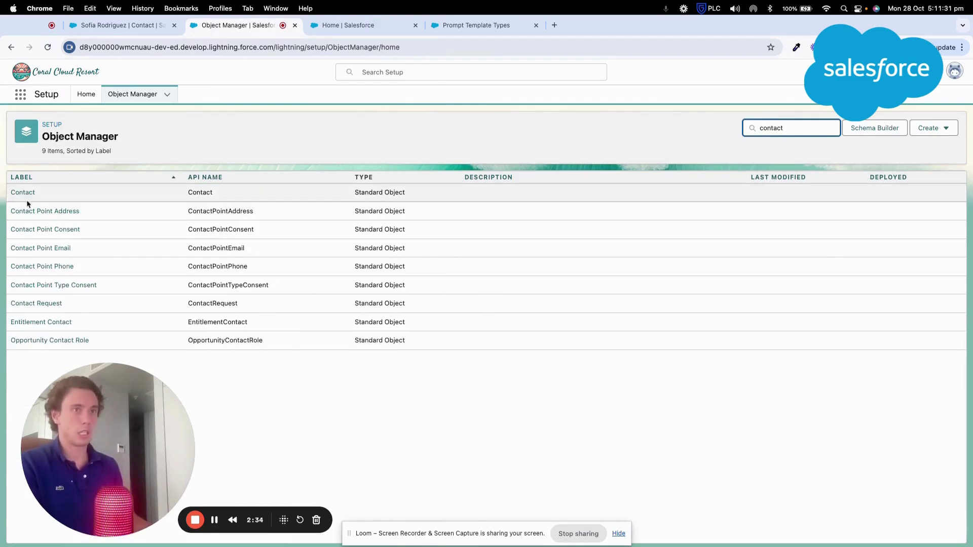
{"action": "left_click", "coordinate": [22, 192]}
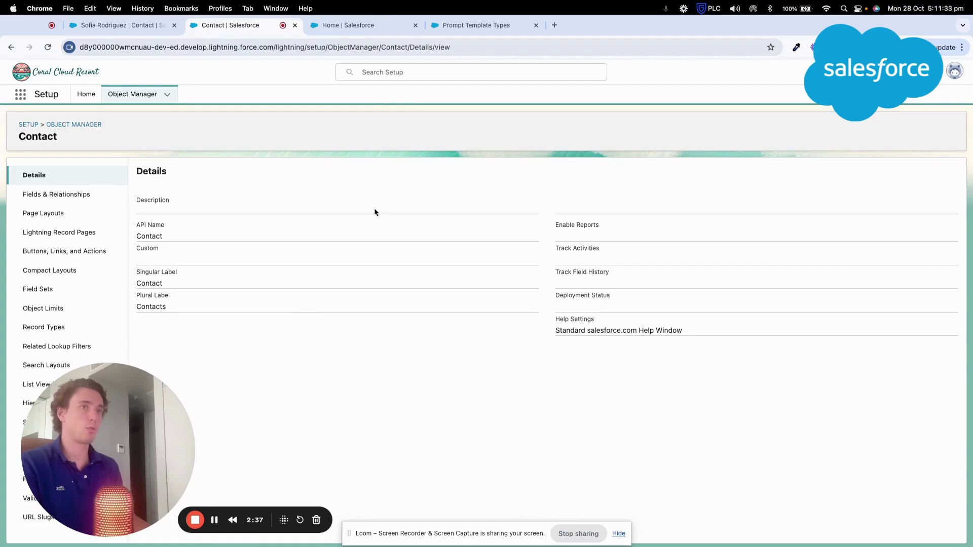
{"action": "left_click", "coordinate": [93, 194]}
{"action": "left_click", "coordinate": [647, 175]}
{"action": "type", "text": "Booking"}
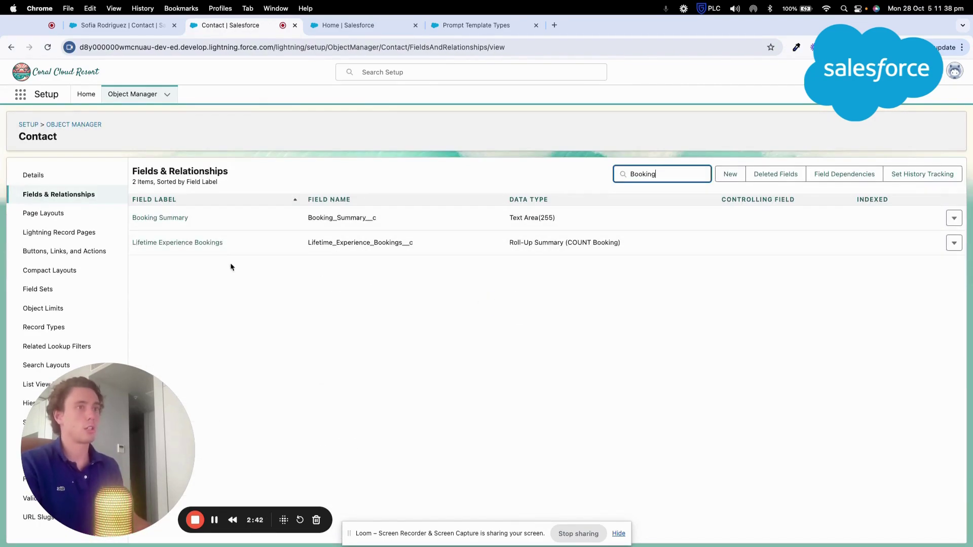
- Return to the new template and proceed into the Prompt Builder workspace
{"action": "left_click", "coordinate": [330, 31]}
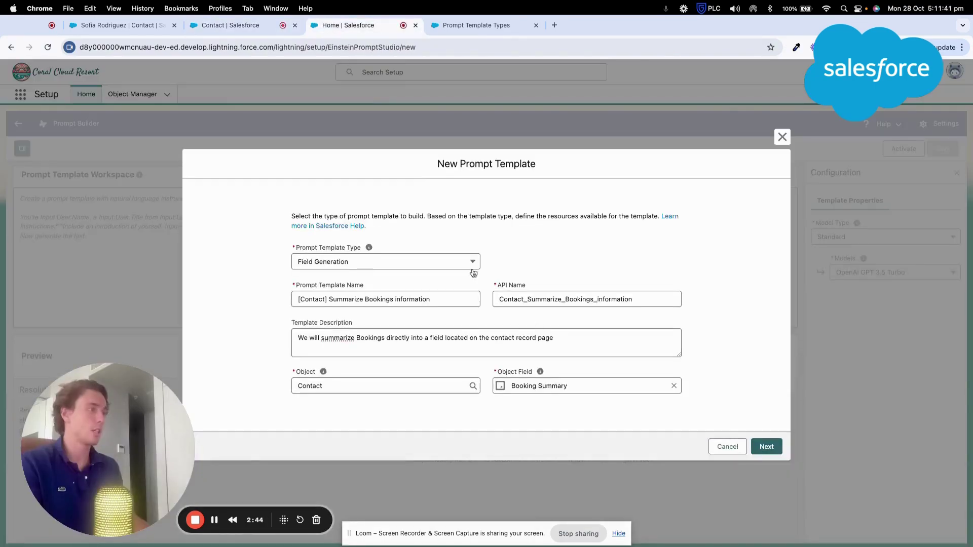
{"action": "left_click", "coordinate": [766, 447]}
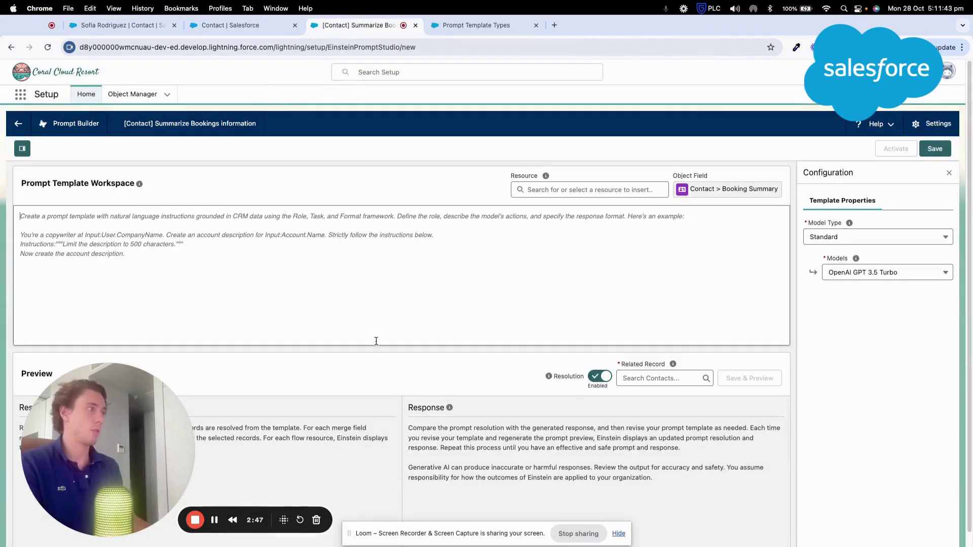
{"action": "scroll", "coordinate": [376, 341], "scroll_direction": "down", "scroll_amount": 1}
{"action": "scroll", "coordinate": [329, 355], "scroll_direction": "up", "scroll_amount": 1}
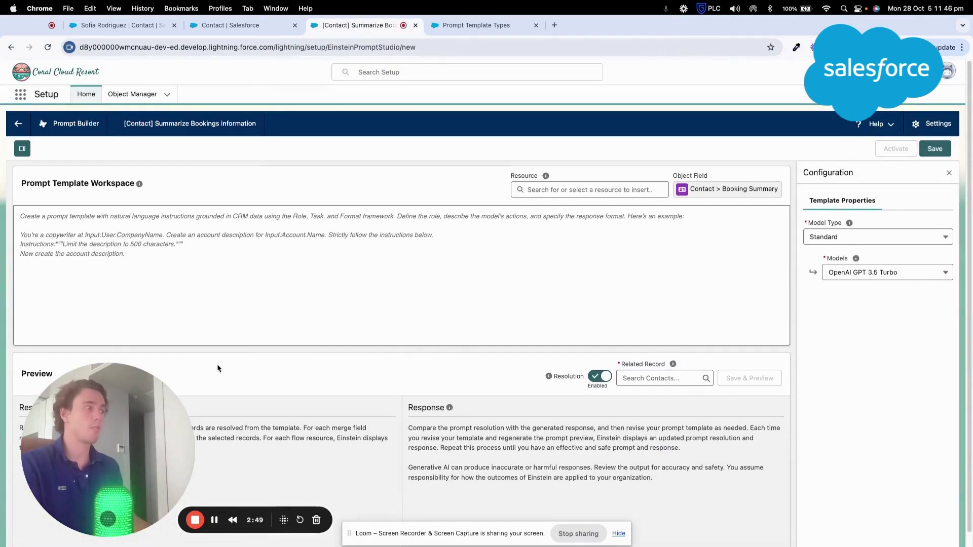
- Write 'Summarize the Booking information related to the contact.' plus a triple-quoted under-250-characters answer rule
{"action": "left_click", "coordinate": [199, 297]}
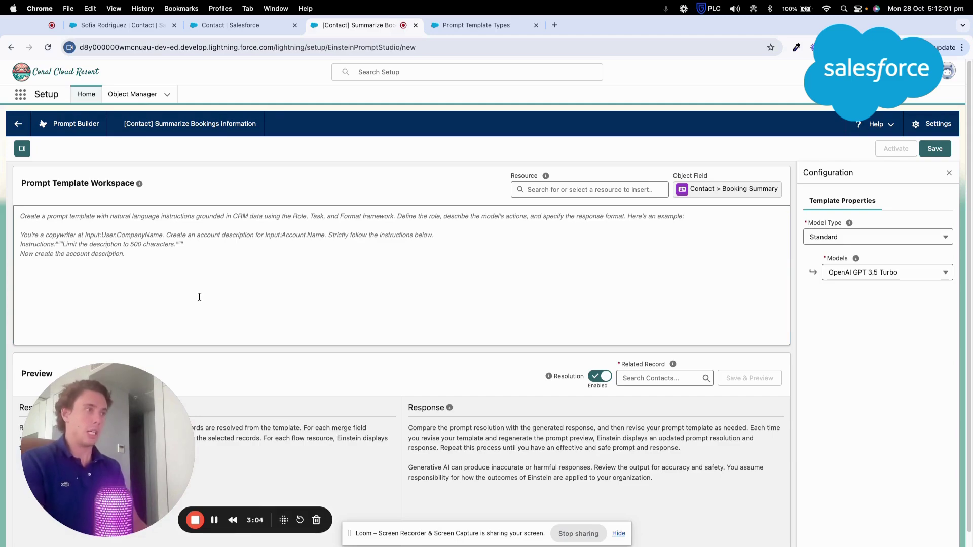
{"action": "type", "text": "Sum"}
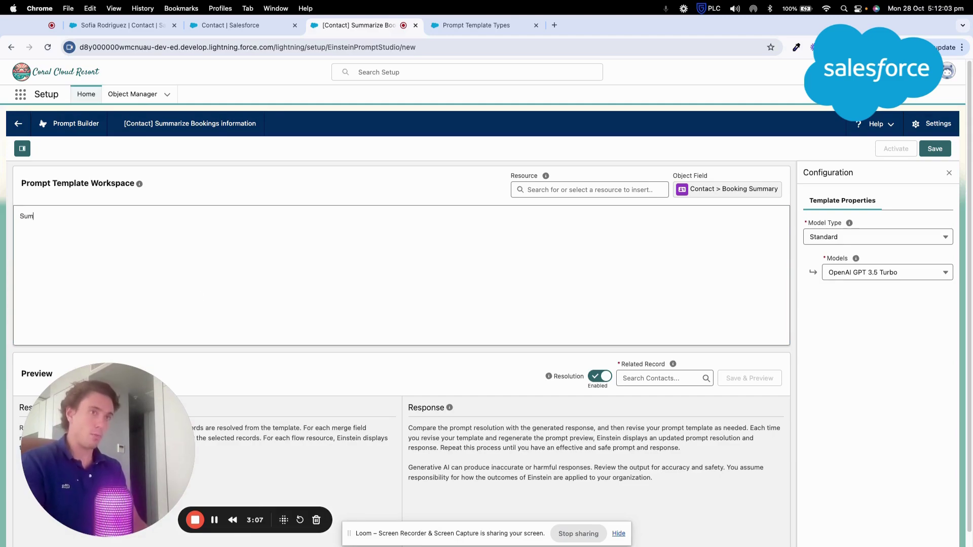
{"action": "type", "text": "marize the Booking information"}
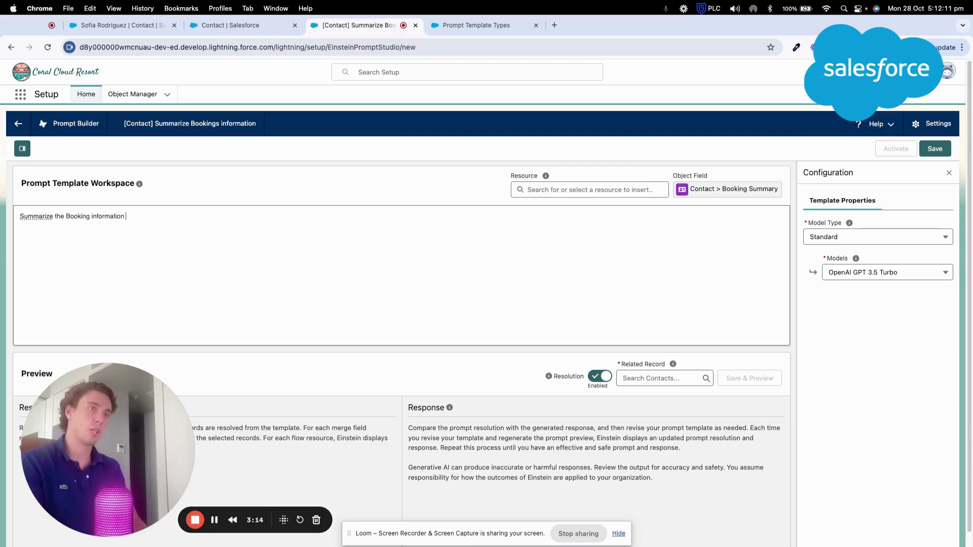
{"action": "type", "text": " related to"}
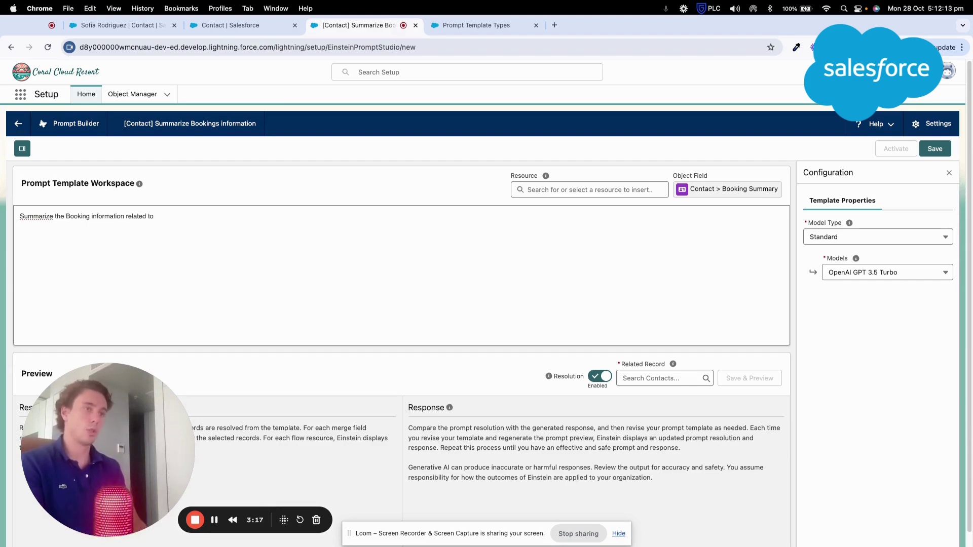
{"action": "type", "text": " the "}
{"action": "type", "text": "contai"}
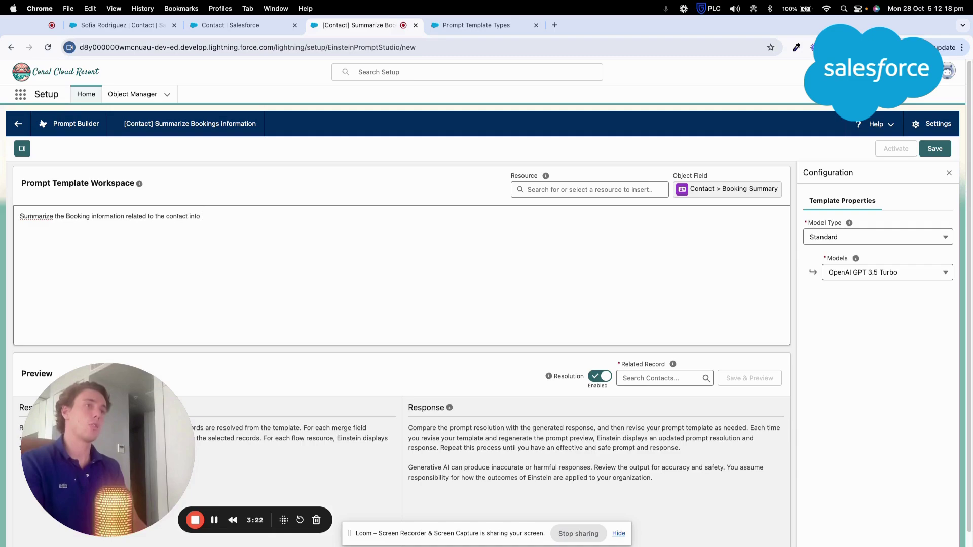
{"action": "type", "text": "concise"}
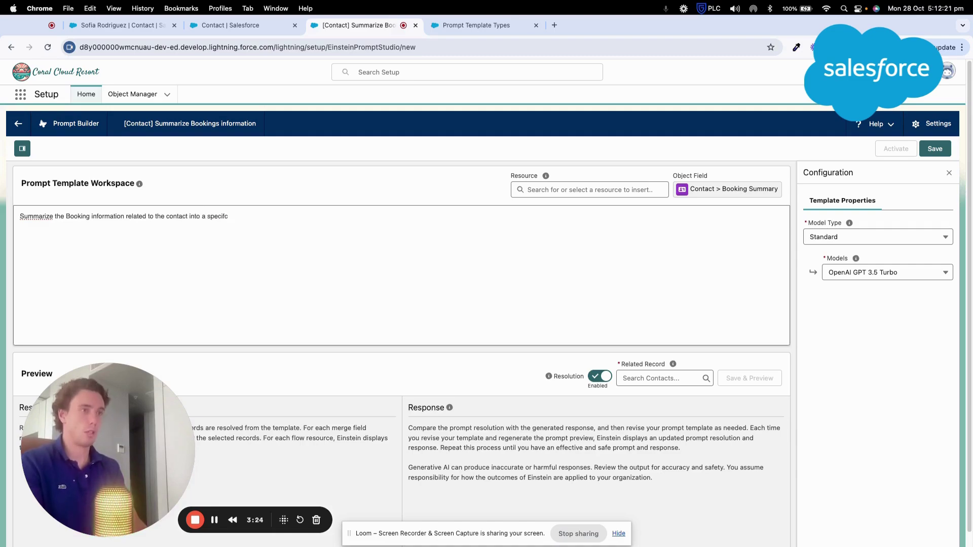
{"action": "key", "text": "BackSpace"}
{"action": "key", "text": "BackSpace"}
{"action": "key", "text": "BackSpace"}
{"action": "key", "text": "BackSpace"}
{"action": "key", "text": "BackSpace"}
{"action": "key", "text": "BackSpace"}
{"action": "key", "text": "BackSpace"}
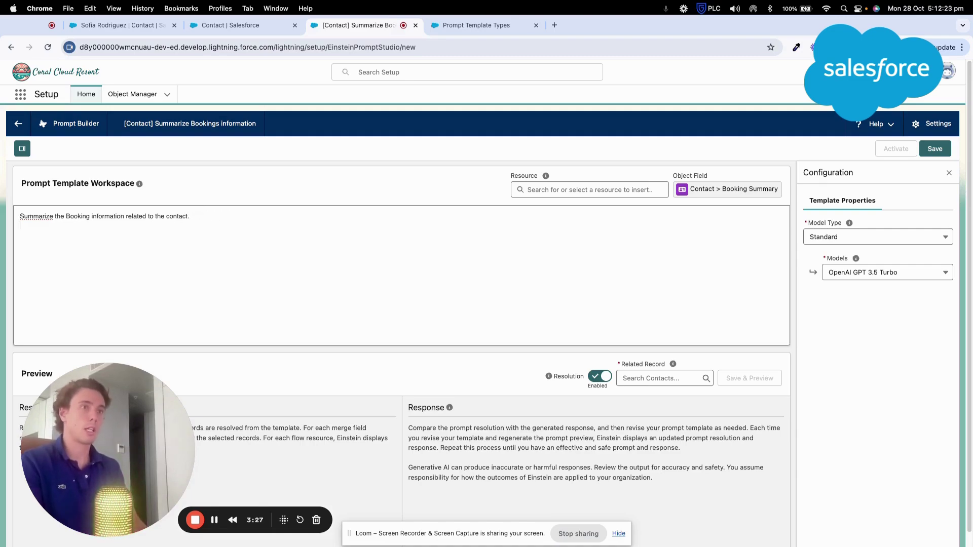
{"action": "type", "text": "\"\"\""}
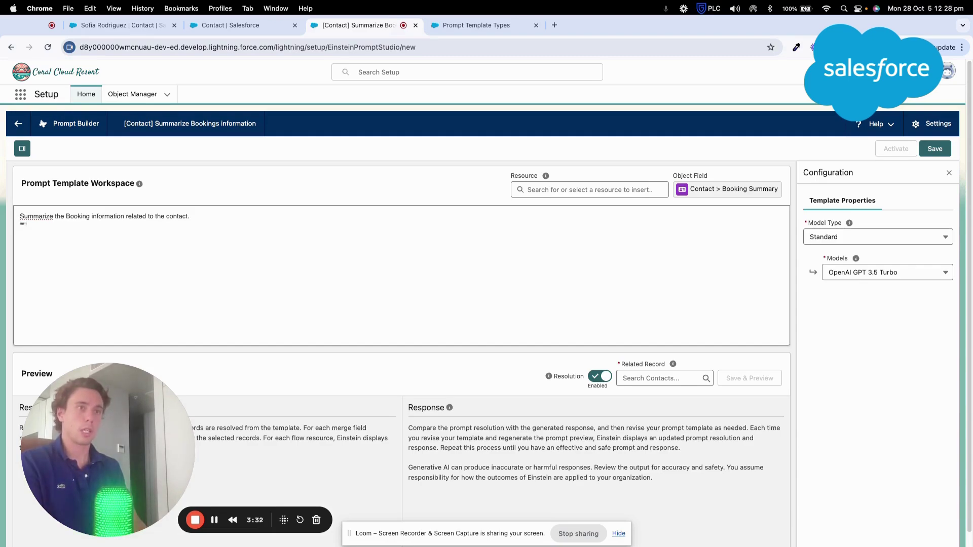
{"action": "type", "text": "\""}
{"action": "key", "text": "BackSpace"}
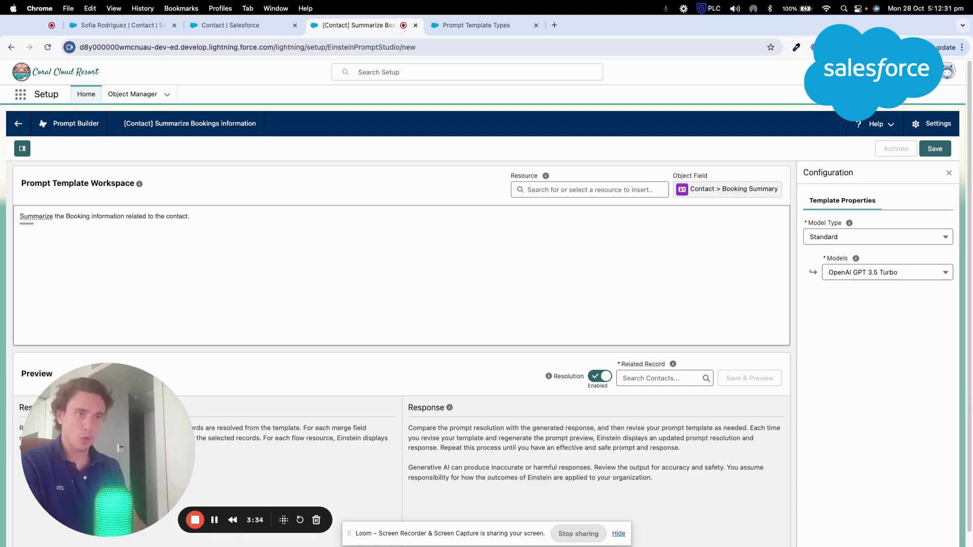
{"action": "key", "text": "Left"}
{"action": "key", "text": "BackSpace"}
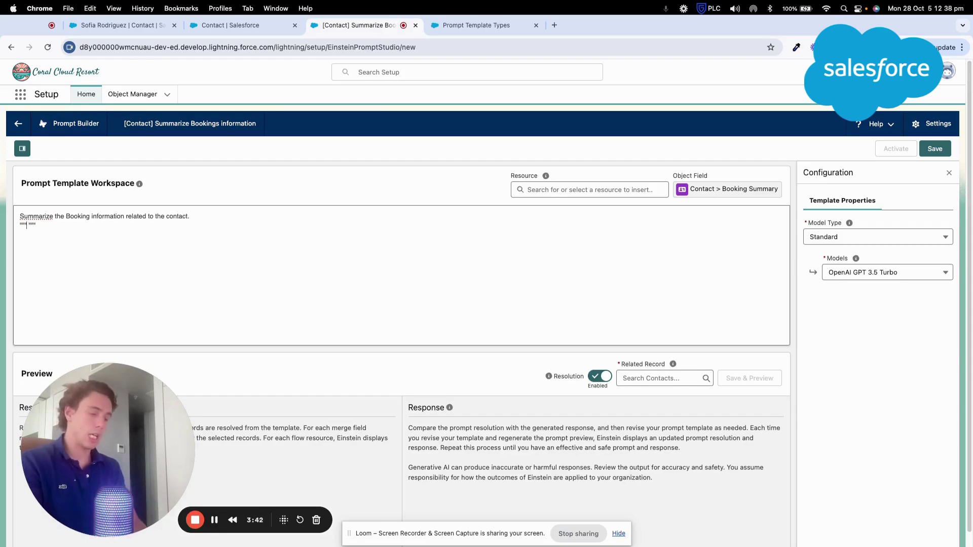
{"action": "type", "text": "Make sure to only "}
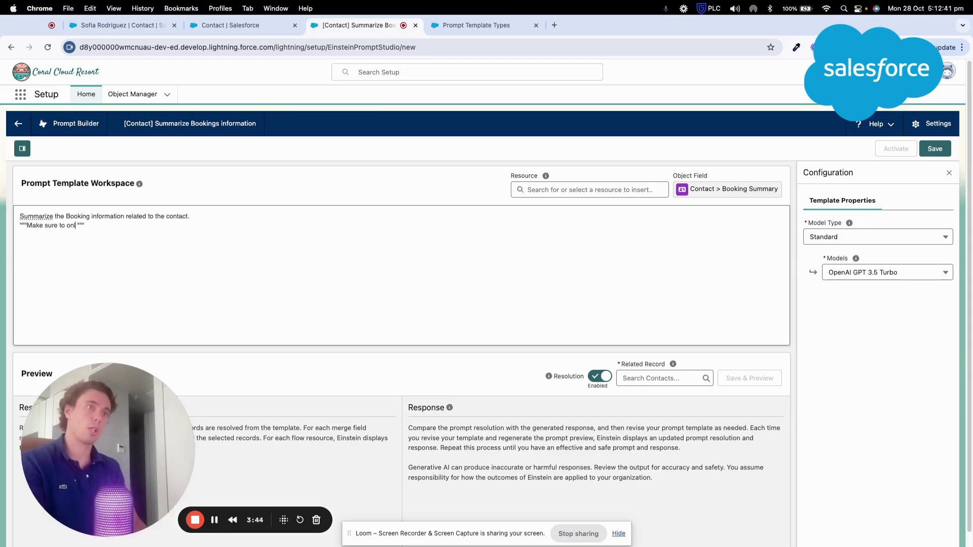
{"action": "type", "text": "reply "}
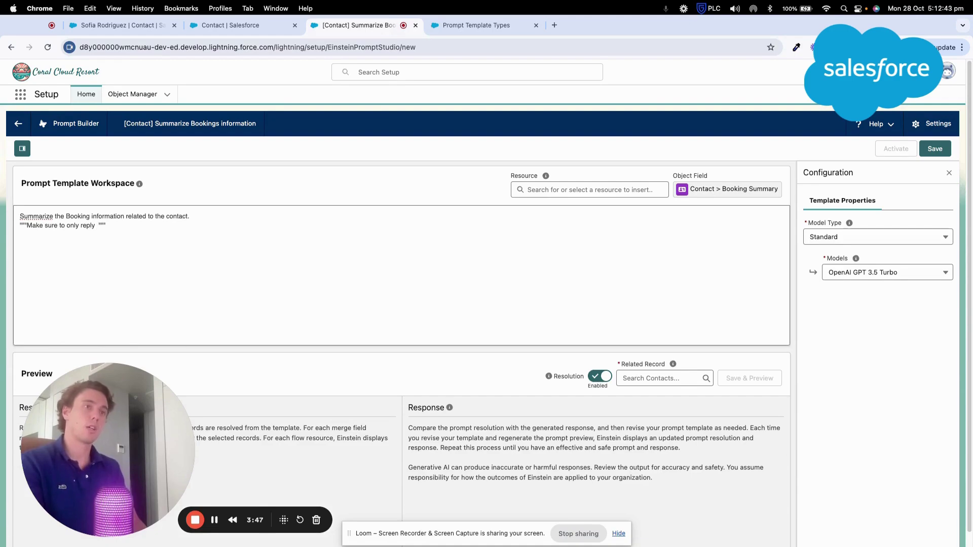
{"action": "type", "text": "with the answer "}
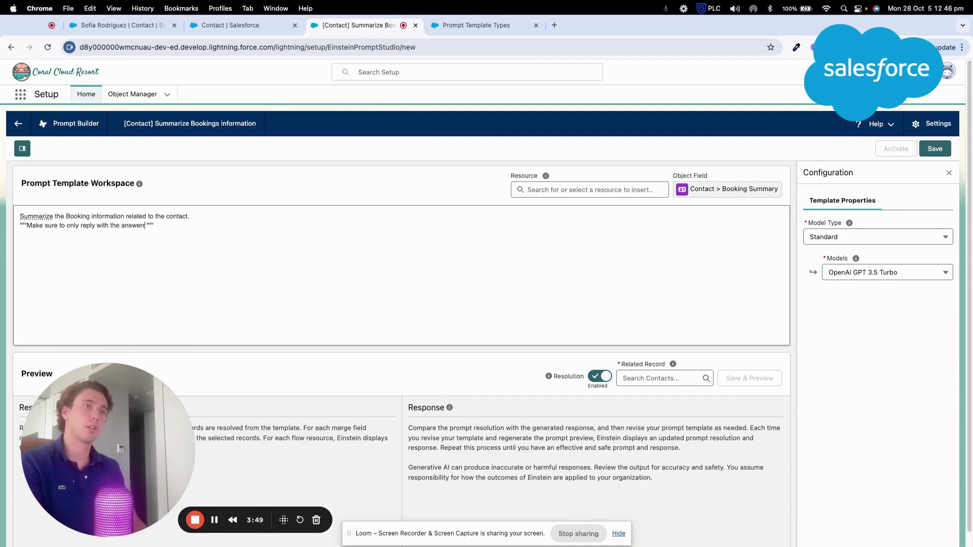
{"action": "type", "text": ". The "}
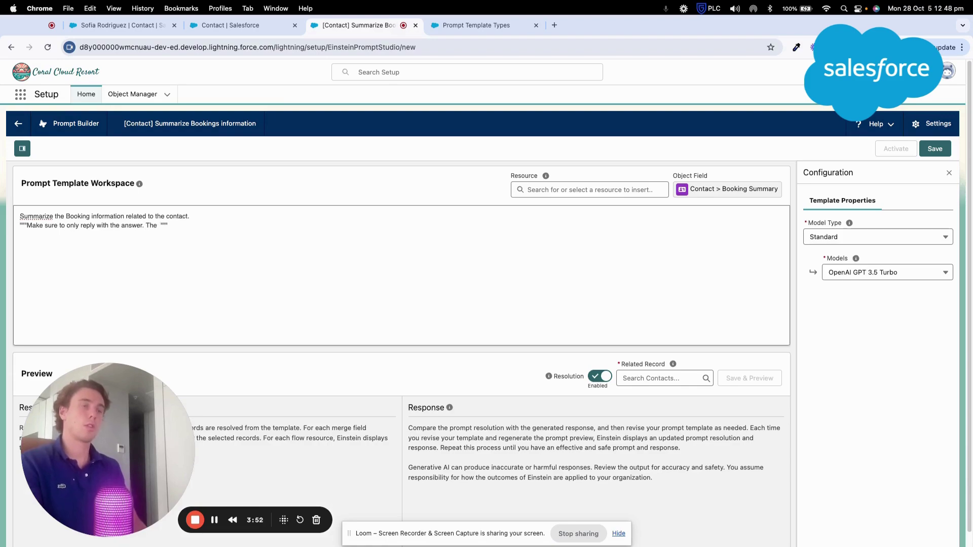
{"action": "type", "text": "answer must be under"}
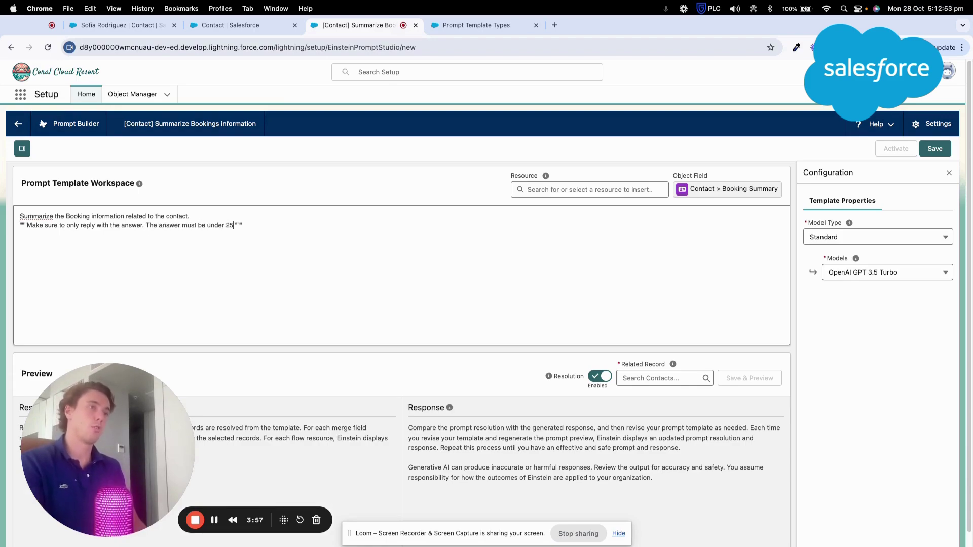
{"action": "type", "text": " 250 characters"}
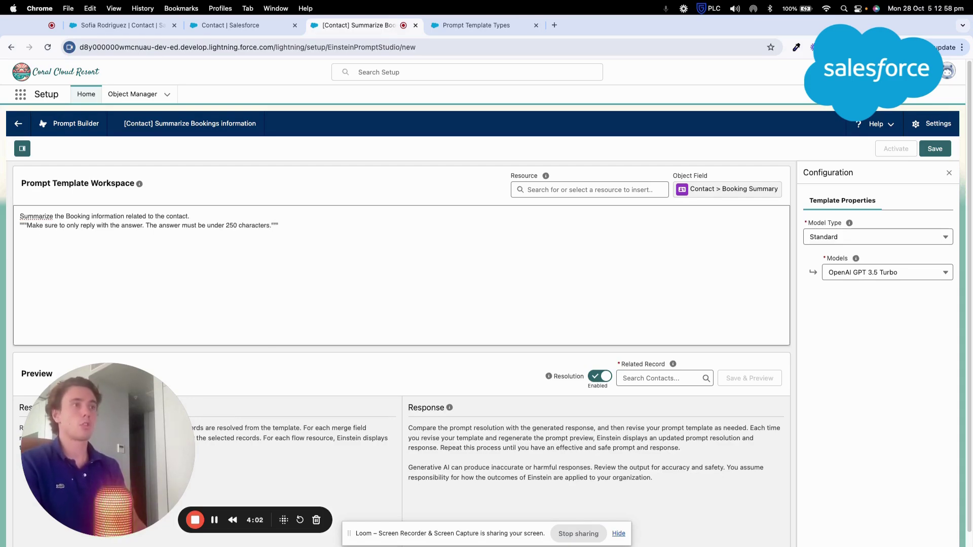
- Replace the word 'contact' in the prompt with the Input:Contact.Id merge field
{"action": "left_click", "coordinate": [600, 192]}
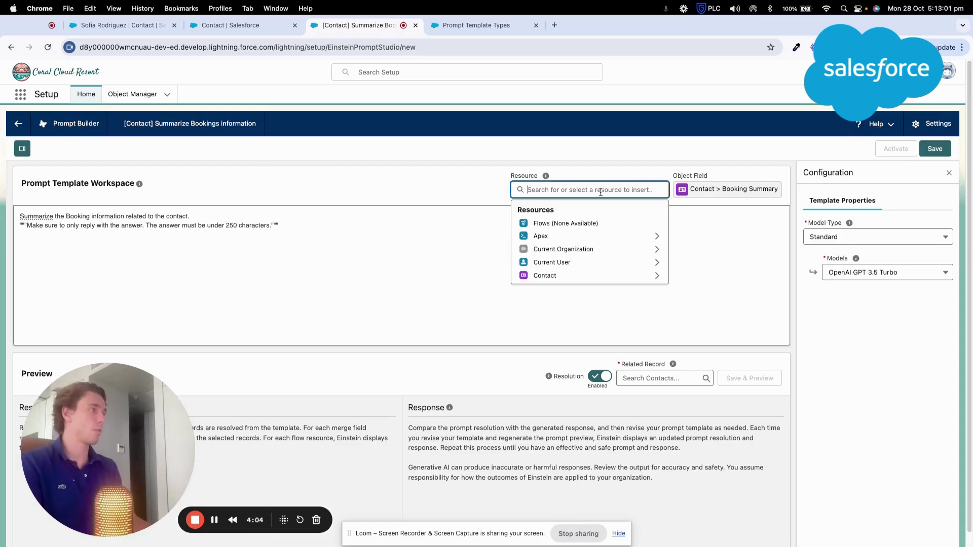
{"action": "left_click", "coordinate": [437, 240]}
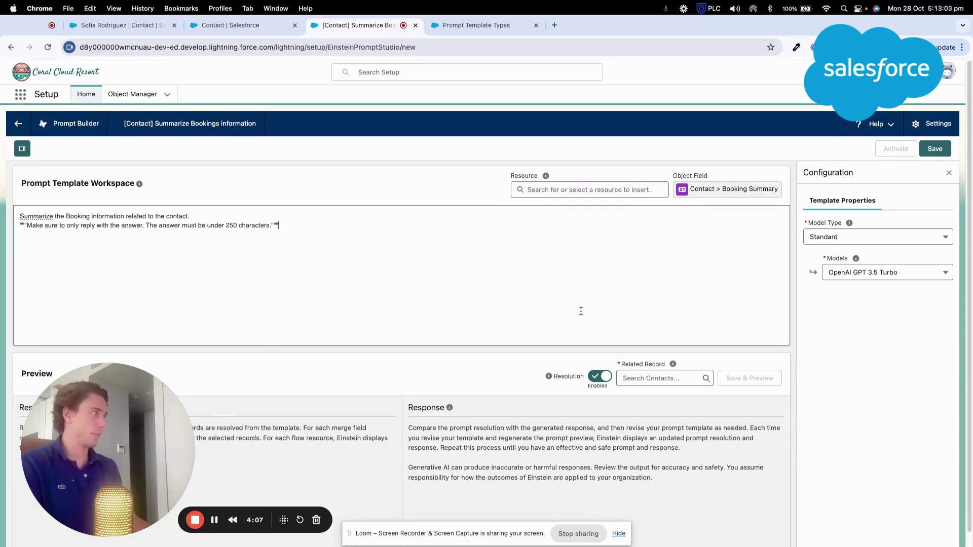
{"action": "left_click", "coordinate": [624, 377]}
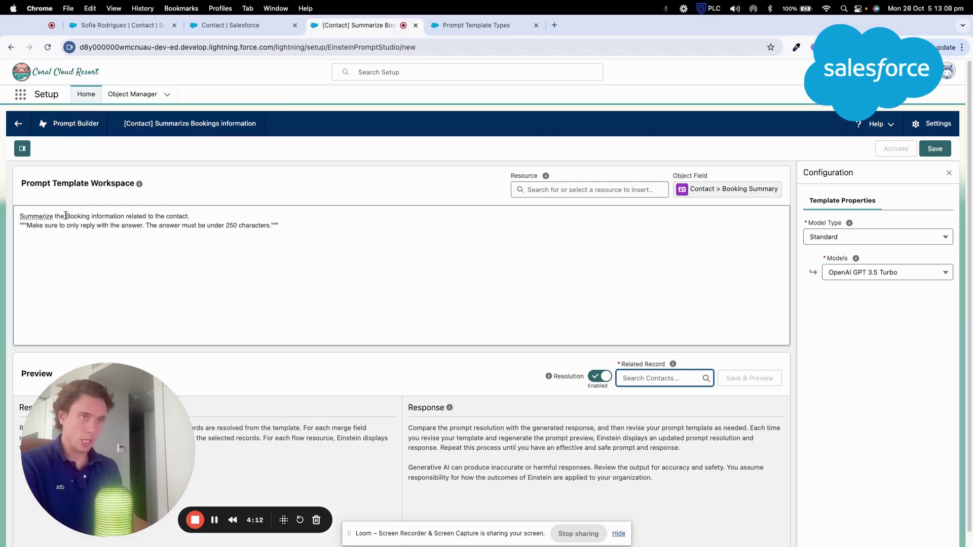
{"action": "double_click", "coordinate": [181, 217]}
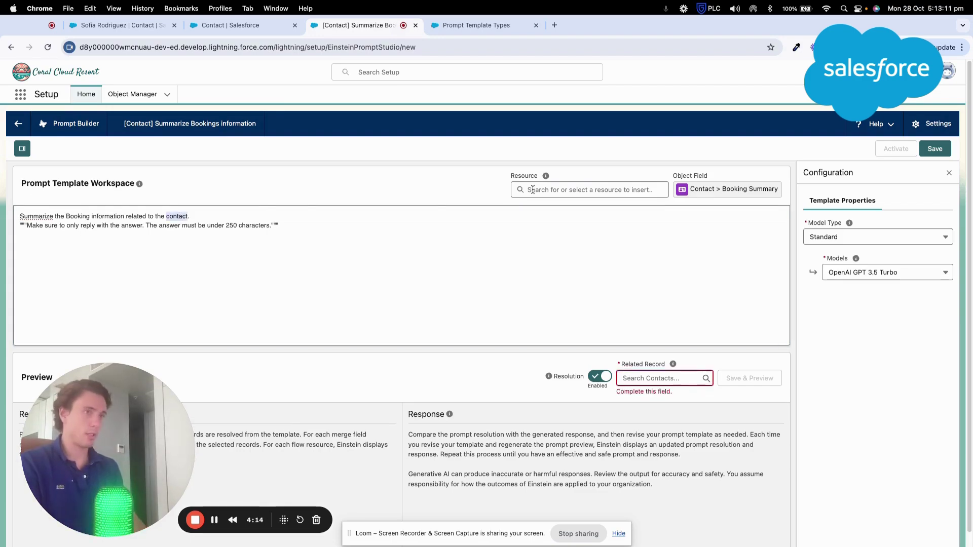
{"action": "left_click", "coordinate": [647, 189]}
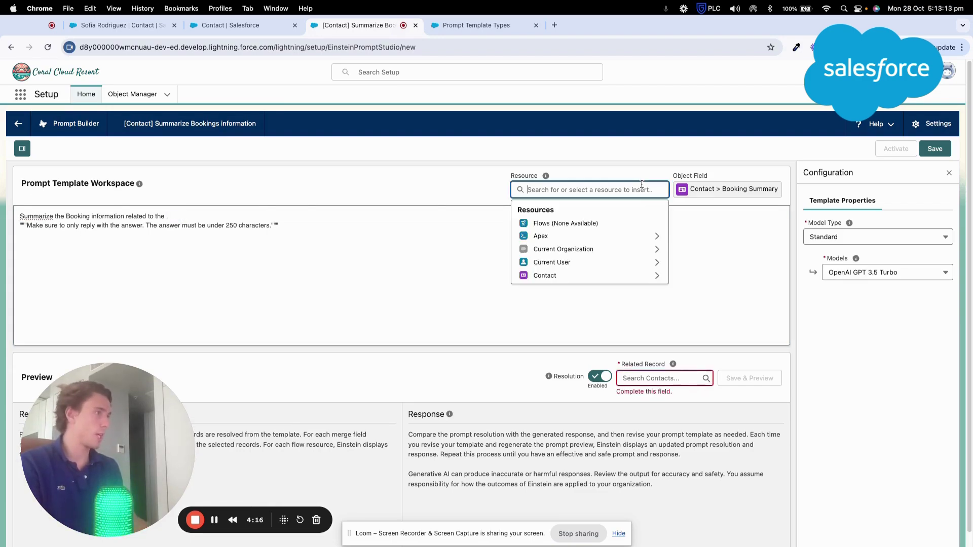
{"action": "left_click", "coordinate": [634, 279]}
{"action": "scroll", "coordinate": [616, 279], "scroll_direction": "down", "scroll_amount": 10}
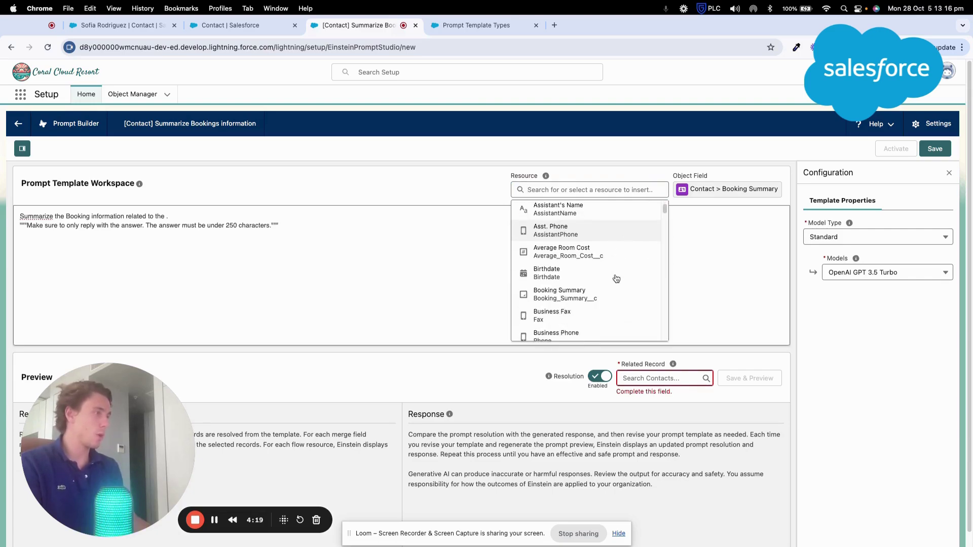
{"action": "scroll", "coordinate": [617, 278], "scroll_direction": "down", "scroll_amount": 8}
{"action": "scroll", "coordinate": [617, 278], "scroll_direction": "down", "scroll_amount": 15}
{"action": "scroll", "coordinate": [617, 278], "scroll_direction": "up", "scroll_amount": 1}
{"action": "left_click", "coordinate": [583, 190]}
{"action": "type", "text": "cont"}
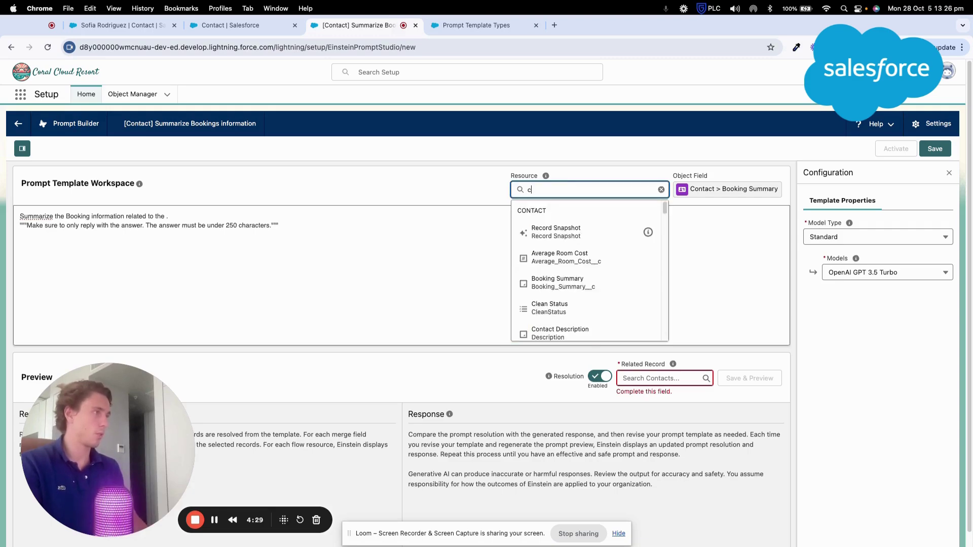
{"action": "left_click", "coordinate": [552, 257]}
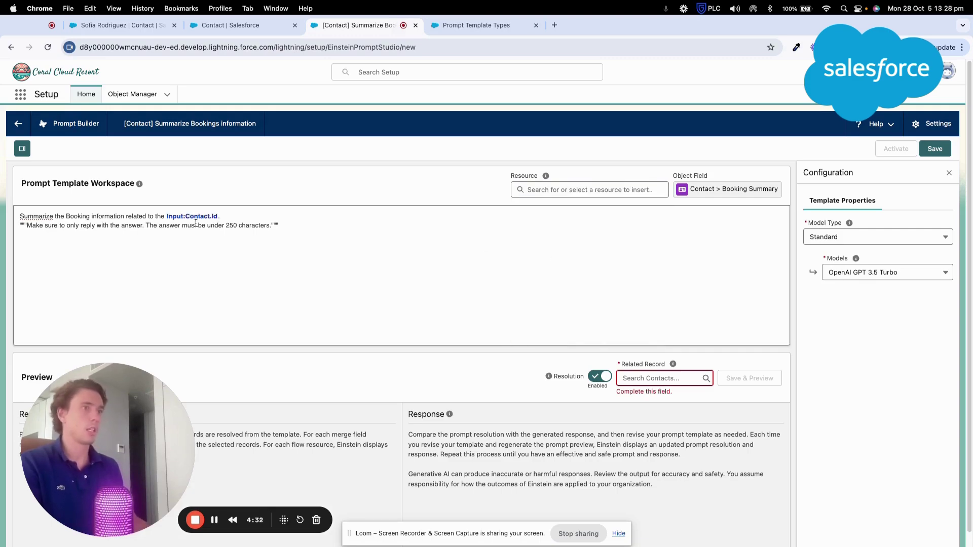
- Replace 'Booking information' with the Contact.Bookings__r related list resource
{"action": "left_click_drag", "start_coordinate": [67, 214], "coordinate": [95, 217]}
{"action": "key", "text": "BackSpace"}
{"action": "left_click", "coordinate": [540, 193]}
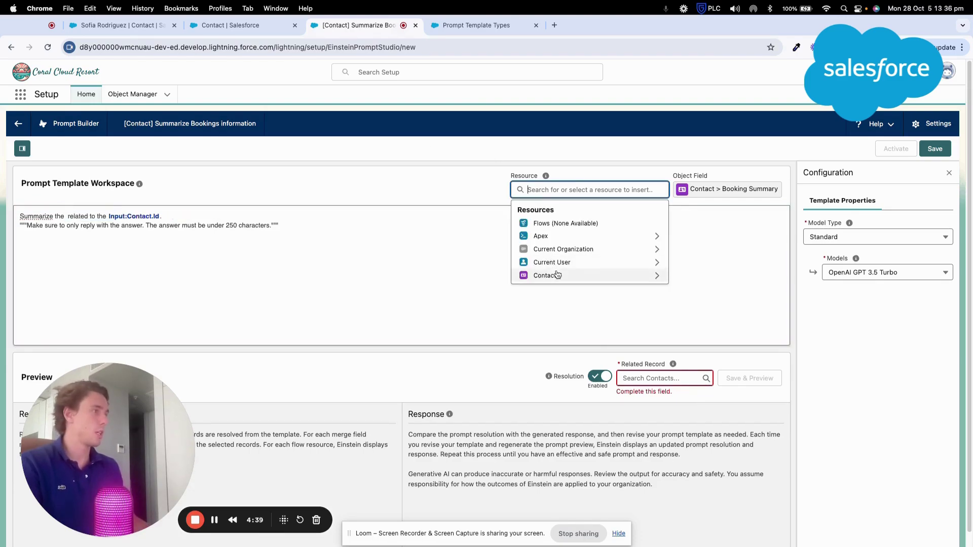
{"action": "left_click", "coordinate": [560, 276]}
{"action": "scroll", "coordinate": [573, 290], "scroll_direction": "down", "scroll_amount": 10}
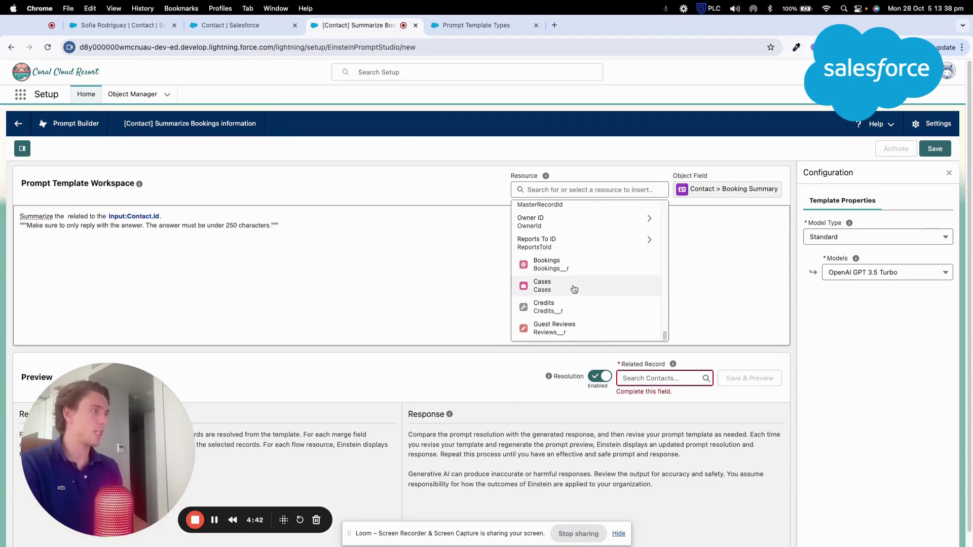
{"action": "scroll", "coordinate": [576, 293], "scroll_direction": "up", "scroll_amount": 5}
{"action": "scroll", "coordinate": [577, 301], "scroll_direction": "up", "scroll_amount": 2}
{"action": "scroll", "coordinate": [582, 310], "scroll_direction": "down", "scroll_amount": 8}
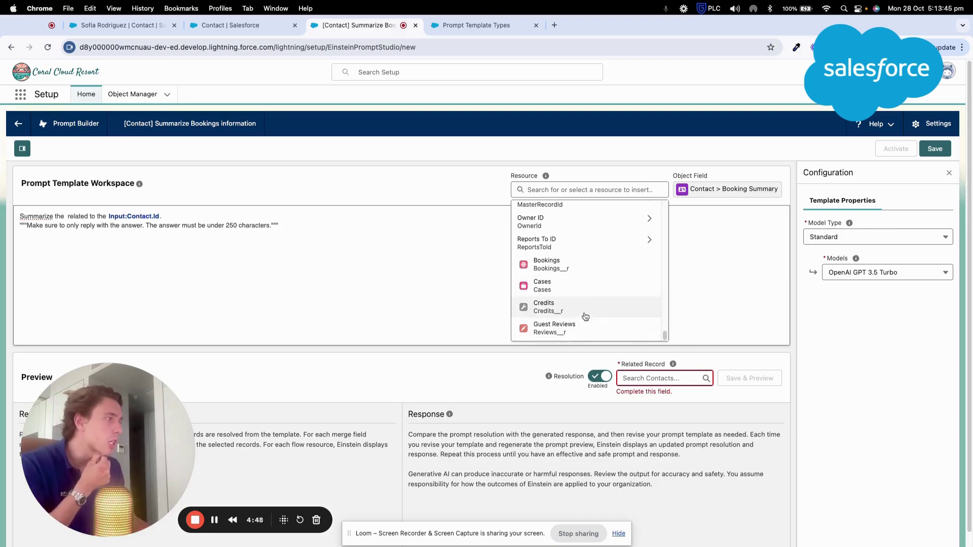
{"action": "left_click", "coordinate": [584, 270]}
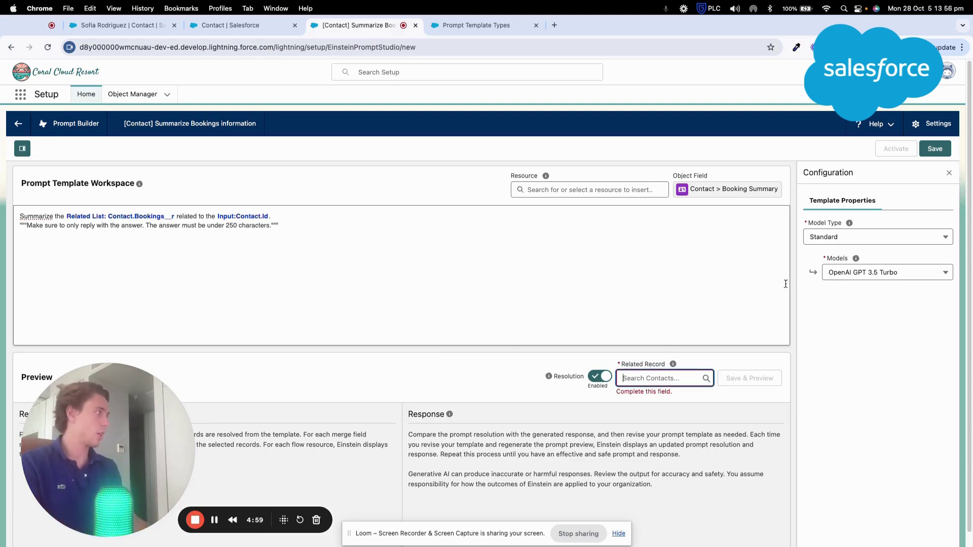
- Save the template as Version 1 and preview its resolved prompt and response for a guest contact
{"action": "left_click", "coordinate": [920, 152]}
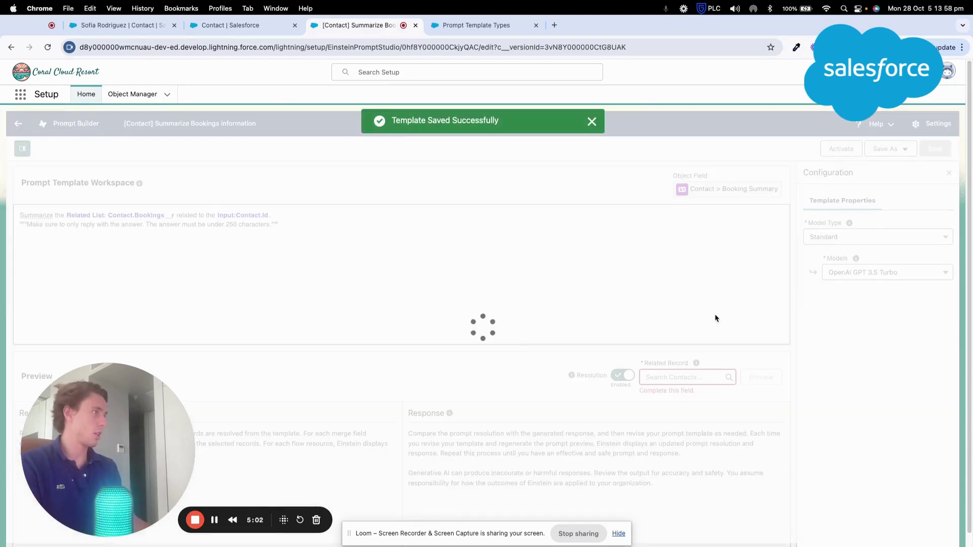
{"action": "mouse_move", "coordinate": [695, 365]}
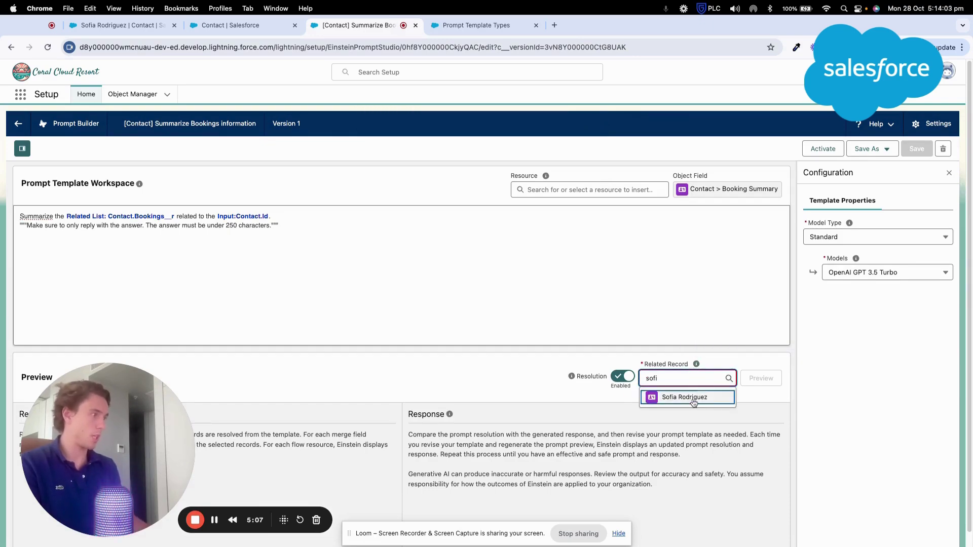
{"action": "left_click", "coordinate": [669, 397]}
{"action": "left_click_drag", "start_coordinate": [108, 449], "coordinate": [874, 446]}
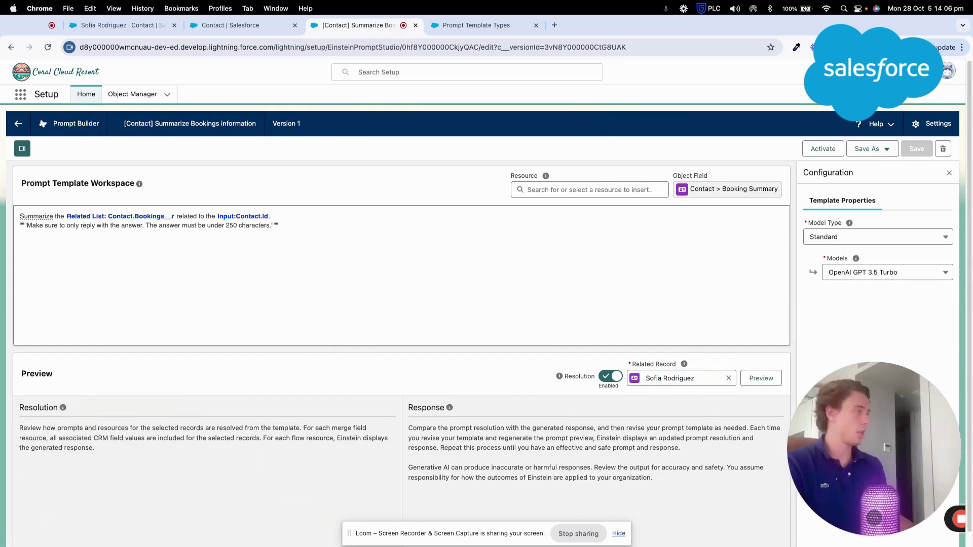
{"action": "left_click", "coordinate": [761, 379]}
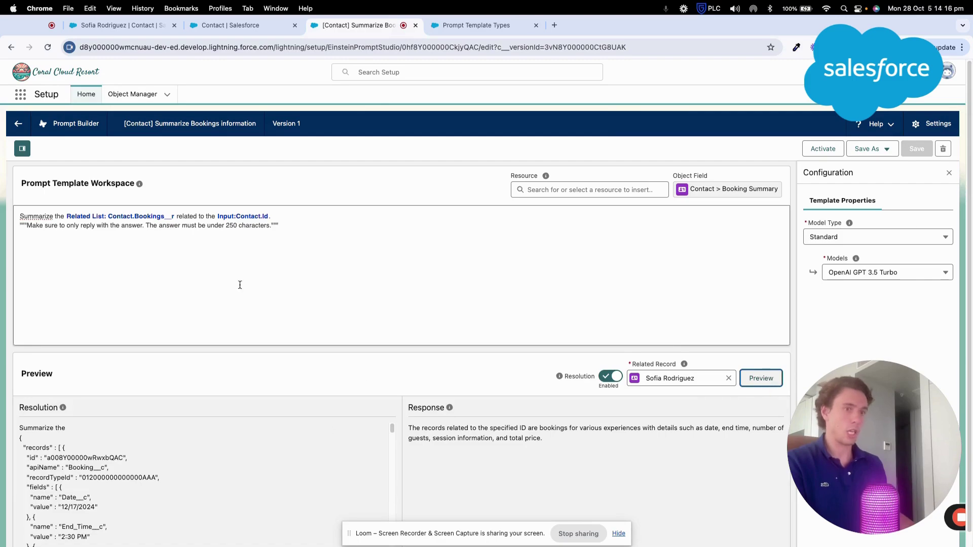
{"action": "scroll", "coordinate": [241, 288], "scroll_direction": "down", "scroll_amount": 2}
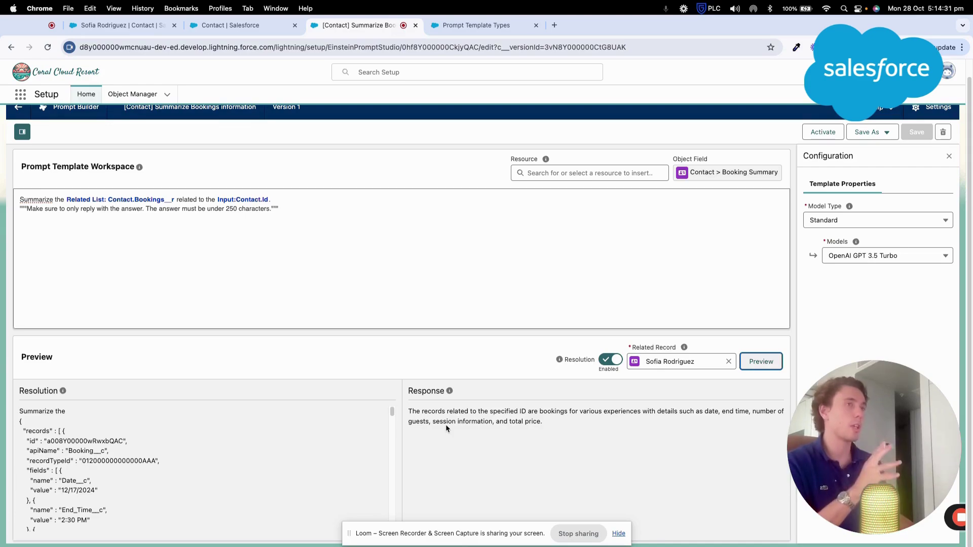
{"action": "scroll", "coordinate": [392, 387], "scroll_direction": "up", "scroll_amount": 1}
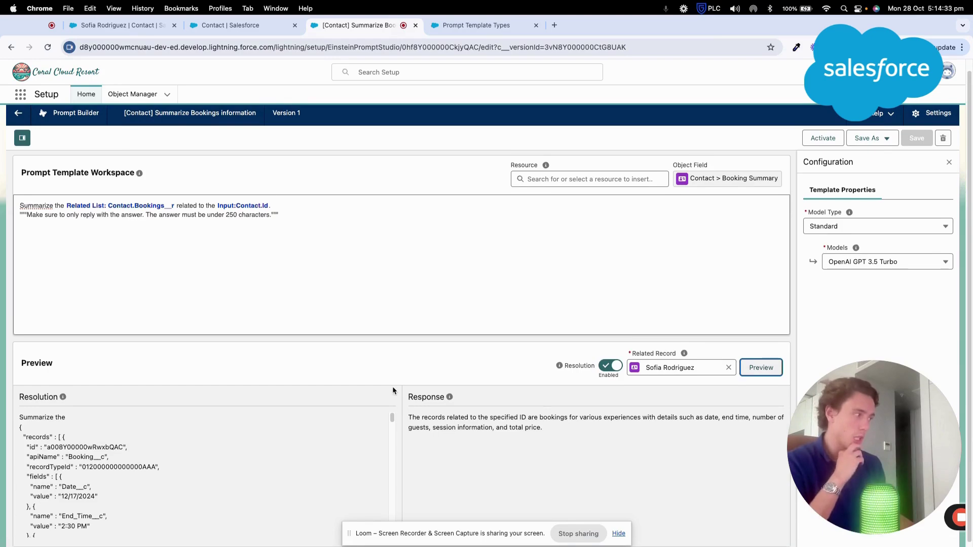
{"action": "scroll", "coordinate": [393, 386], "scroll_direction": "up", "scroll_amount": 1}
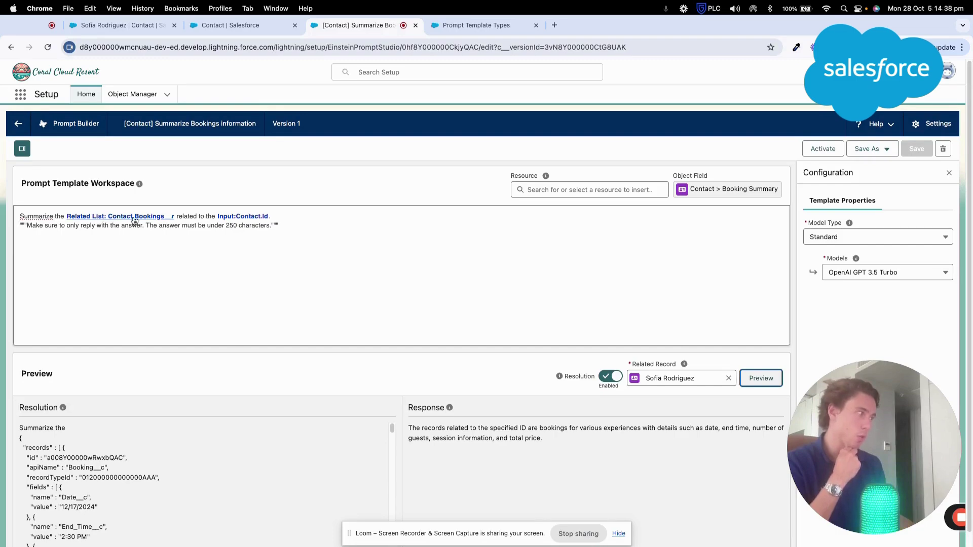
{"action": "left_click_drag", "start_coordinate": [909, 427], "coordinate": [393, 323]}
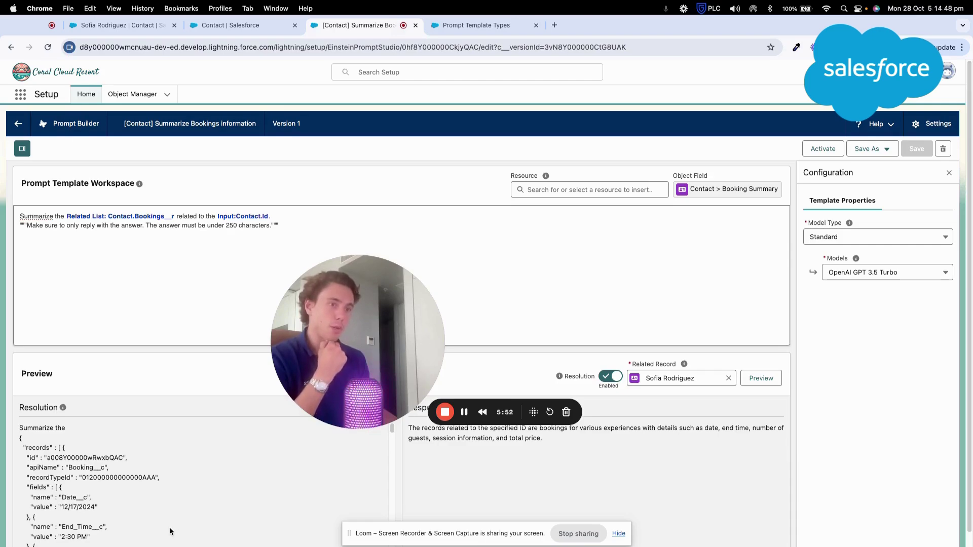
{"action": "scroll", "coordinate": [169, 527], "scroll_direction": "down", "scroll_amount": 4}
{"action": "scroll", "coordinate": [169, 527], "scroll_direction": "down", "scroll_amount": 10}
{"action": "scroll", "coordinate": [170, 530], "scroll_direction": "down", "scroll_amount": 4}
{"action": "left_click_drag", "start_coordinate": [343, 349], "coordinate": [383, 271]}
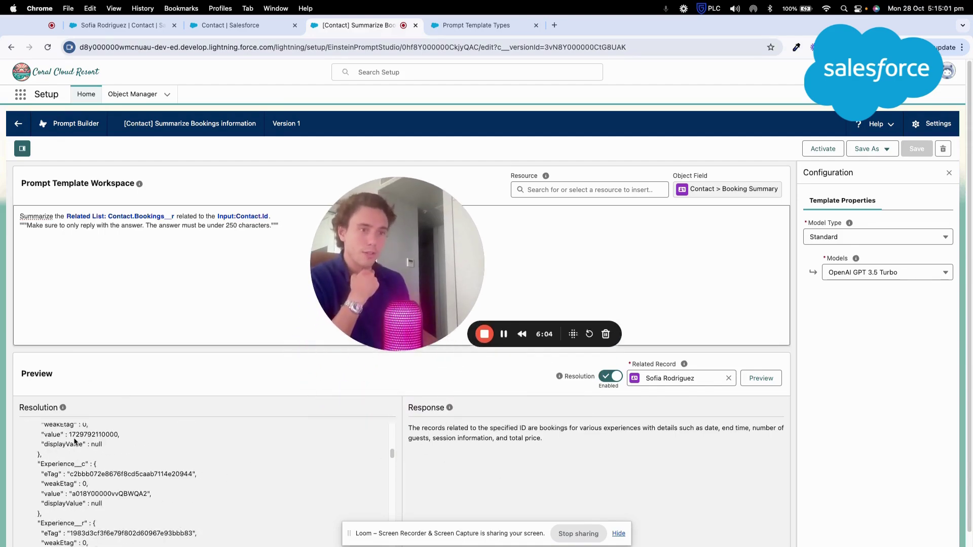
{"action": "scroll", "coordinate": [86, 485], "scroll_direction": "down", "scroll_amount": 3}
{"action": "scroll", "coordinate": [86, 485], "scroll_direction": "down", "scroll_amount": 5}
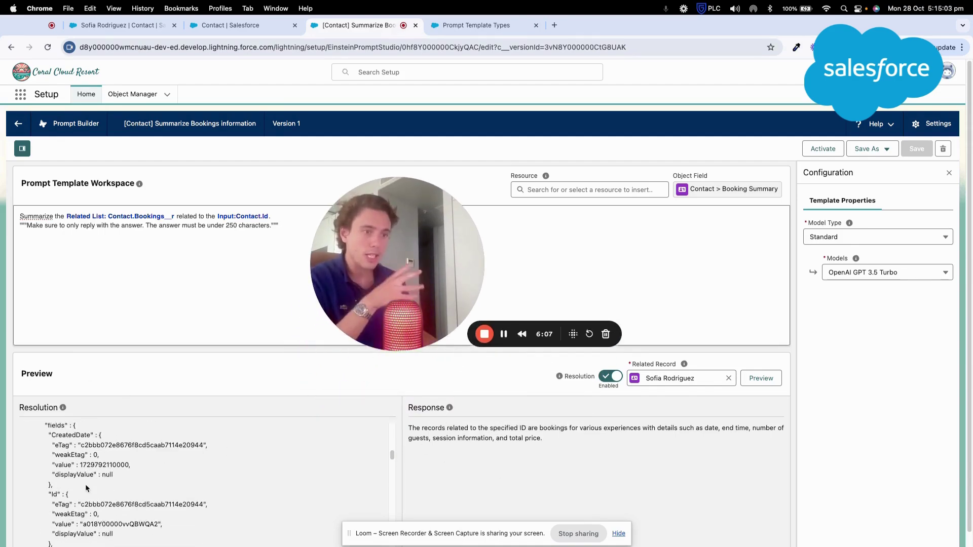
{"action": "scroll", "coordinate": [87, 488], "scroll_direction": "down", "scroll_amount": 10}
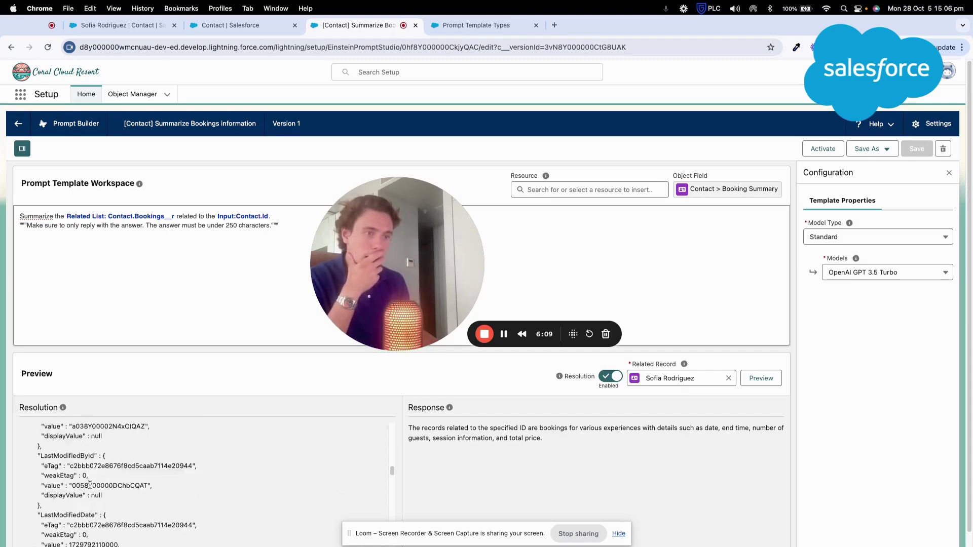
{"action": "scroll", "coordinate": [91, 485], "scroll_direction": "down", "scroll_amount": 10}
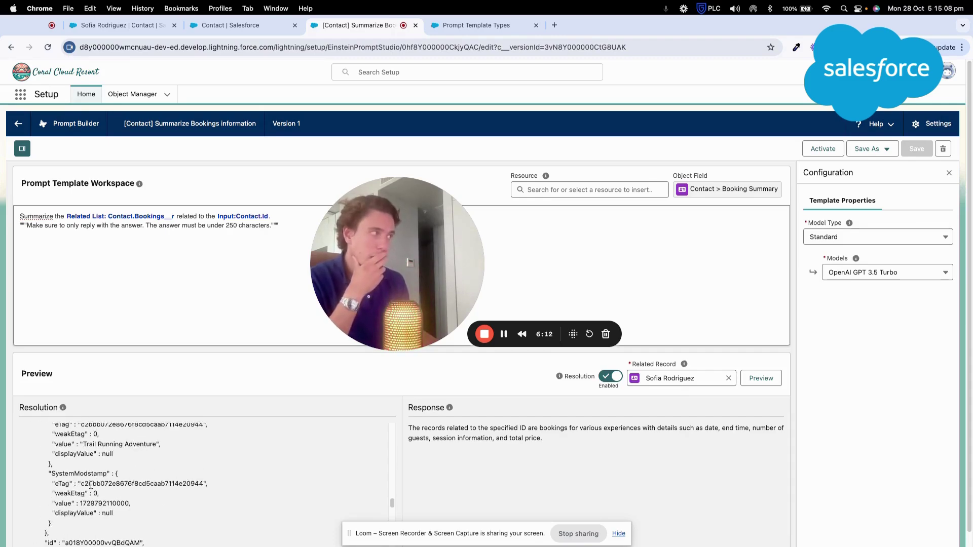
{"action": "scroll", "coordinate": [91, 485], "scroll_direction": "down", "scroll_amount": 3}
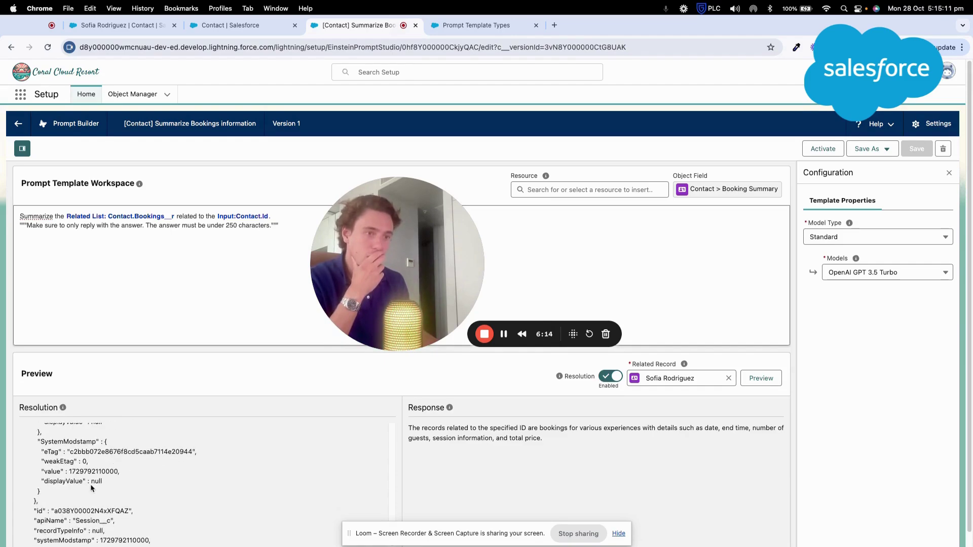
{"action": "scroll", "coordinate": [92, 488], "scroll_direction": "down", "scroll_amount": 10}
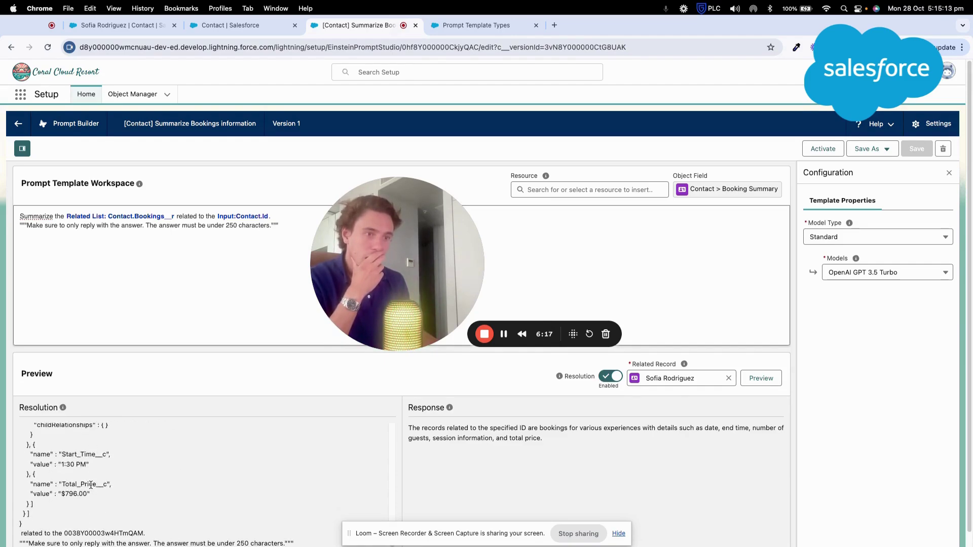
{"action": "scroll", "coordinate": [91, 487], "scroll_direction": "down", "scroll_amount": 2}
{"action": "scroll", "coordinate": [90, 484], "scroll_direction": "up", "scroll_amount": 8}
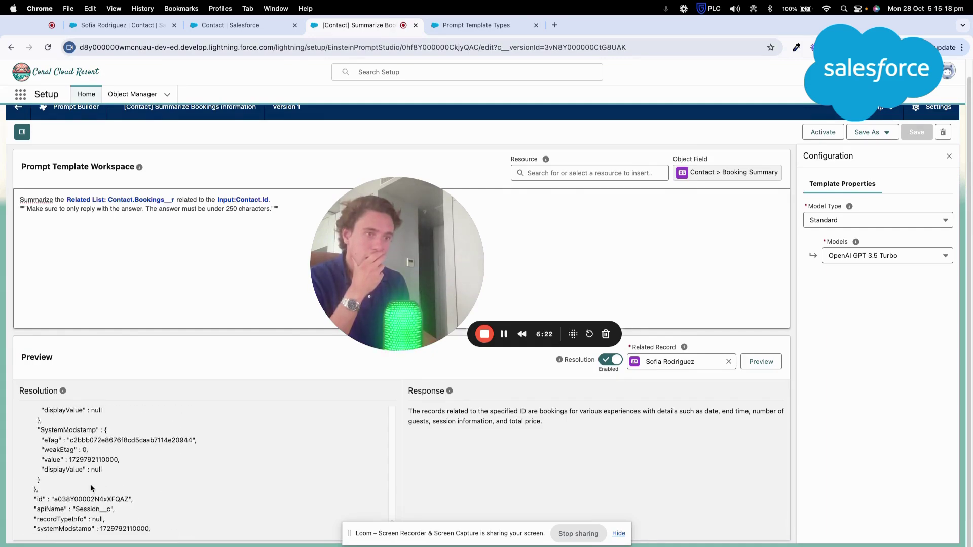
{"action": "scroll", "coordinate": [91, 485], "scroll_direction": "down", "scroll_amount": 2}
{"action": "scroll", "coordinate": [91, 485], "scroll_direction": "down", "scroll_amount": 10}
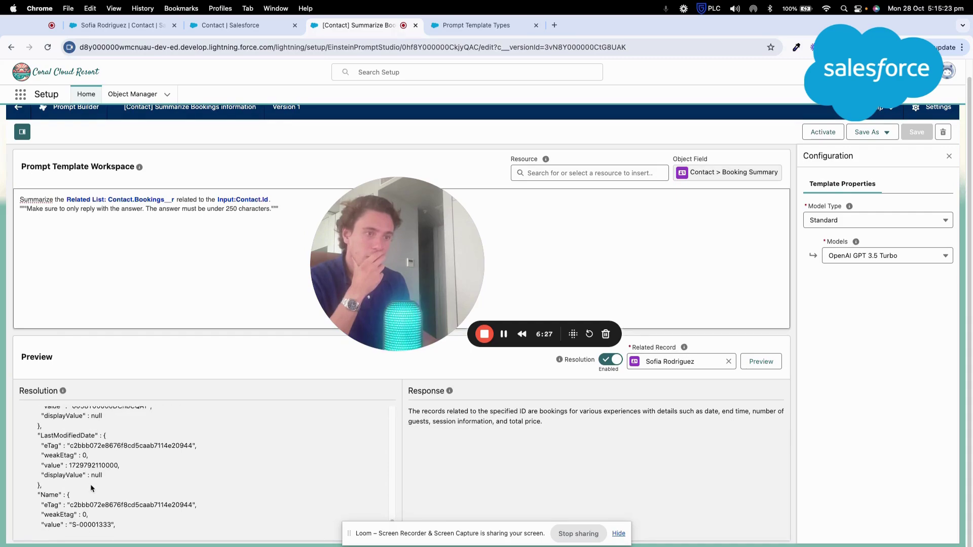
{"action": "scroll", "coordinate": [91, 484], "scroll_direction": "down", "scroll_amount": 5}
{"action": "scroll", "coordinate": [90, 484], "scroll_direction": "down", "scroll_amount": 5}
{"action": "scroll", "coordinate": [91, 487], "scroll_direction": "down", "scroll_amount": 8}
{"action": "scroll", "coordinate": [91, 487], "scroll_direction": "down", "scroll_amount": 8}
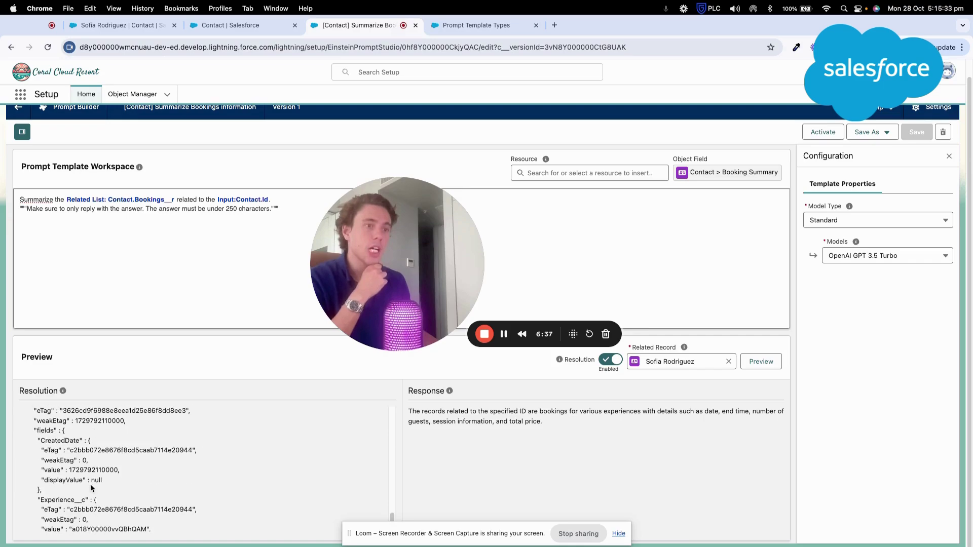
{"action": "scroll", "coordinate": [91, 487], "scroll_direction": "down", "scroll_amount": 8}
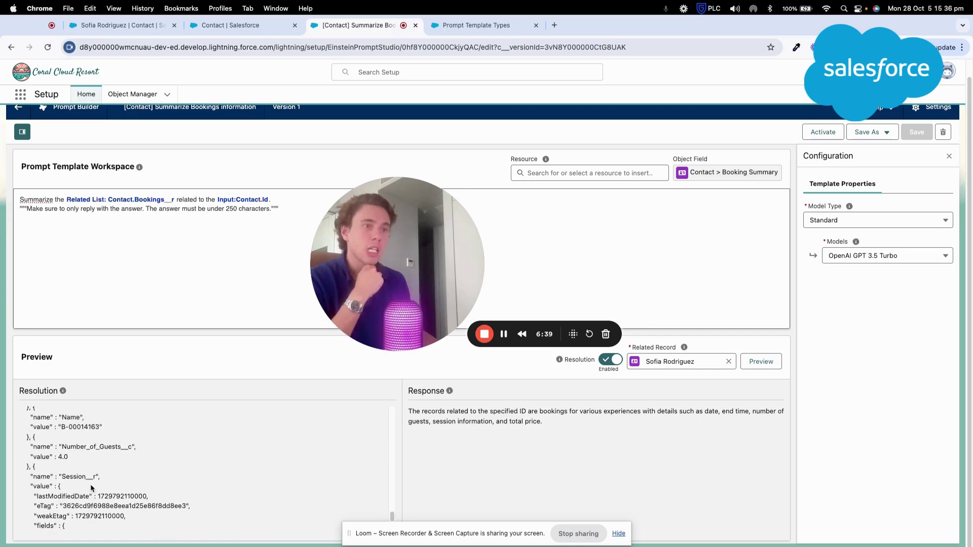
{"action": "scroll", "coordinate": [91, 487], "scroll_direction": "down", "scroll_amount": 8}
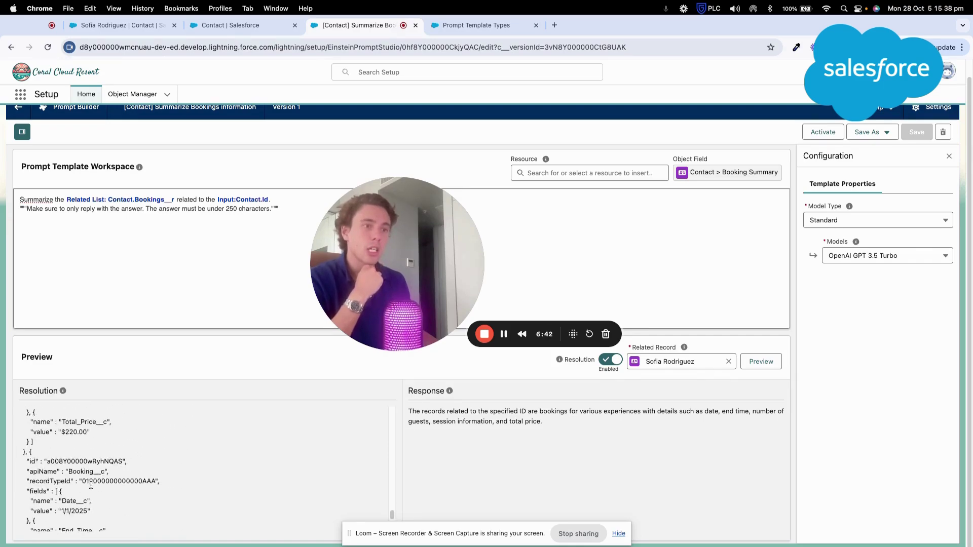
{"action": "scroll", "coordinate": [91, 485], "scroll_direction": "up", "scroll_amount": 3}
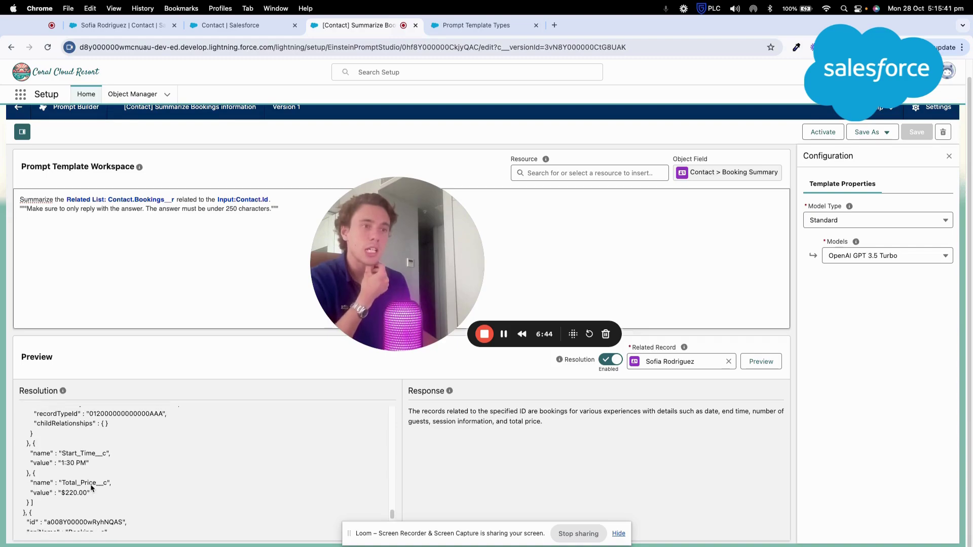
{"action": "scroll", "coordinate": [91, 486], "scroll_direction": "up", "scroll_amount": 8}
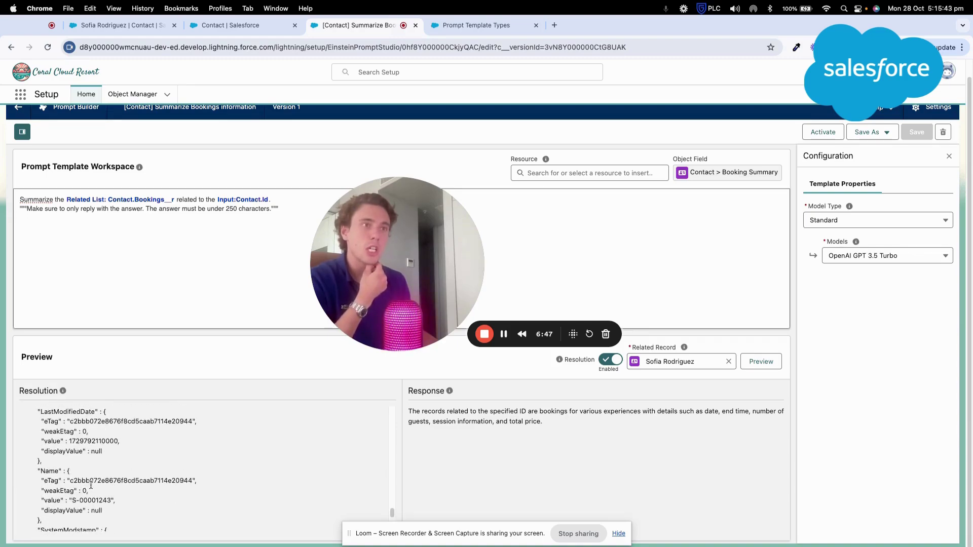
{"action": "scroll", "coordinate": [91, 486], "scroll_direction": "up", "scroll_amount": 5}
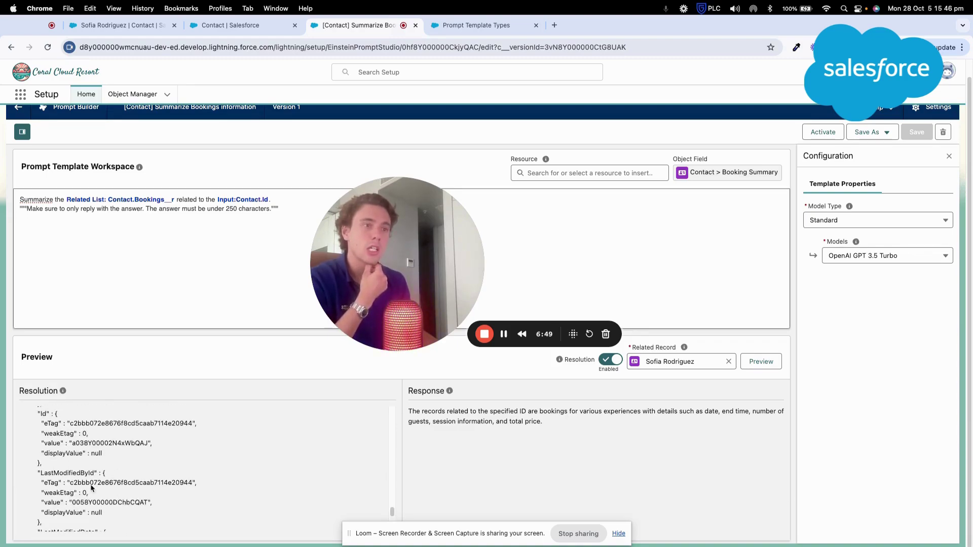
{"action": "scroll", "coordinate": [92, 487], "scroll_direction": "up", "scroll_amount": 10}
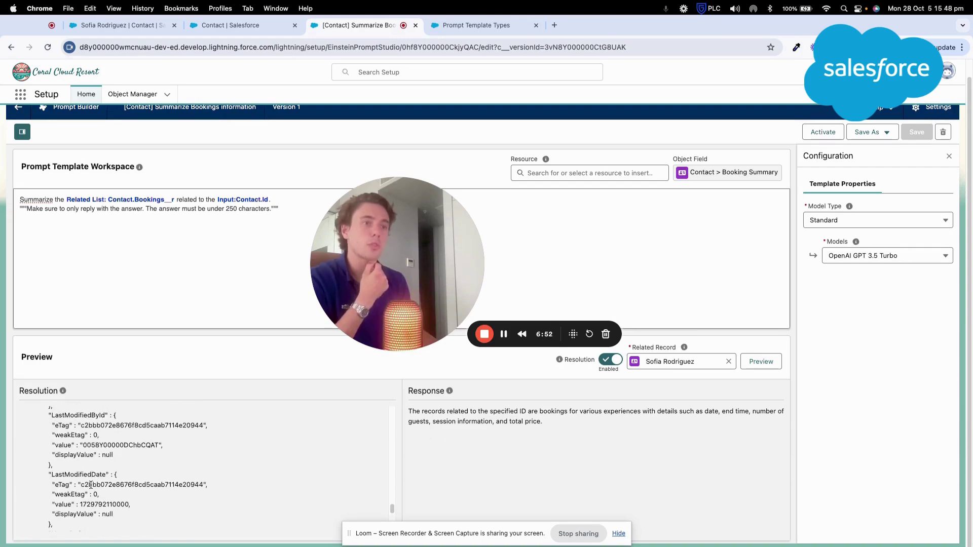
{"action": "scroll", "coordinate": [91, 486], "scroll_direction": "up", "scroll_amount": 3}
{"action": "left_click", "coordinate": [29, 198]}
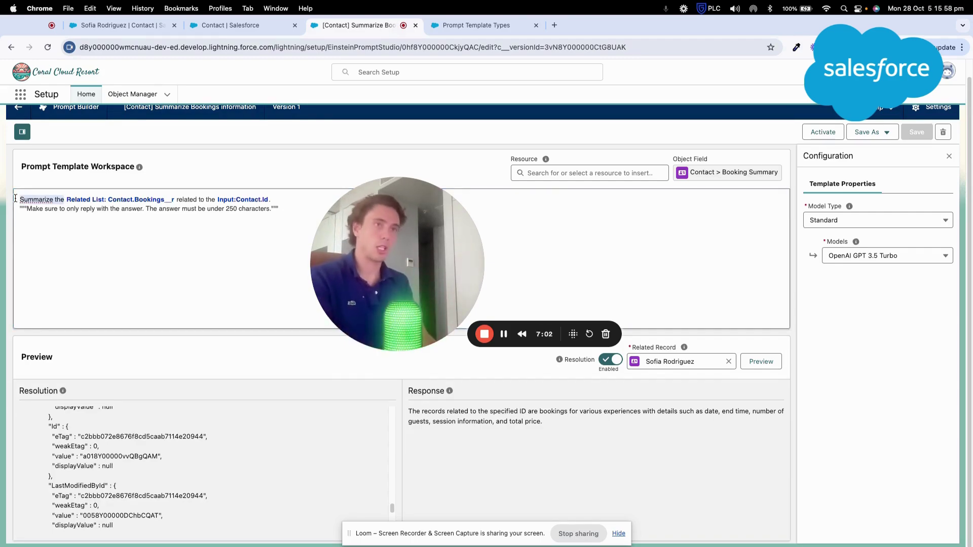
- Reword the prompt to 'Describe the type of booking that Input:Contact.Id has already booked based on', deleting the length line
{"action": "left_click_drag", "start_coordinate": [15, 198], "coordinate": [65, 199]}
{"action": "type", "text": "Descript"}
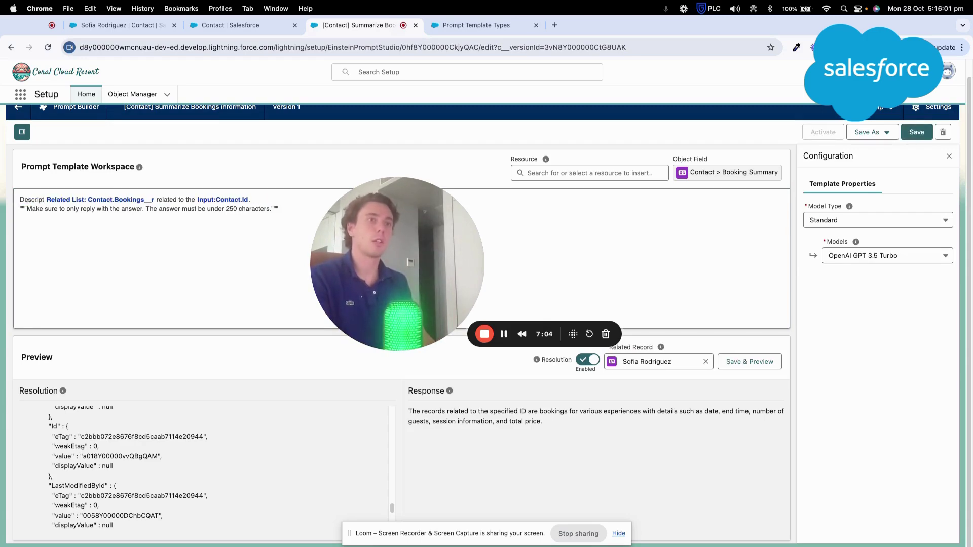
{"action": "type", "text": "ion"}
{"action": "key", "text": "shift+super+Right"}
{"action": "key", "text": "BackSpace"}
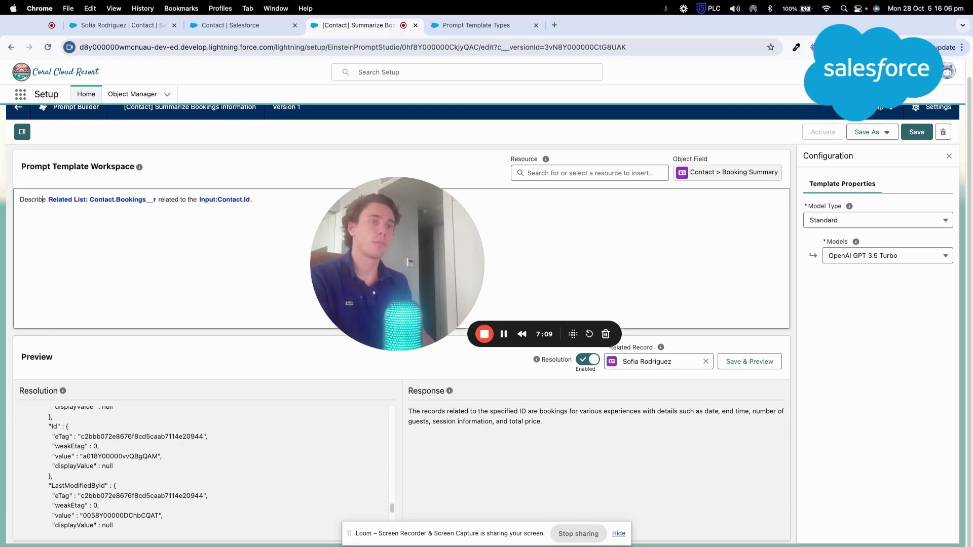
{"action": "type", "text": "th"}
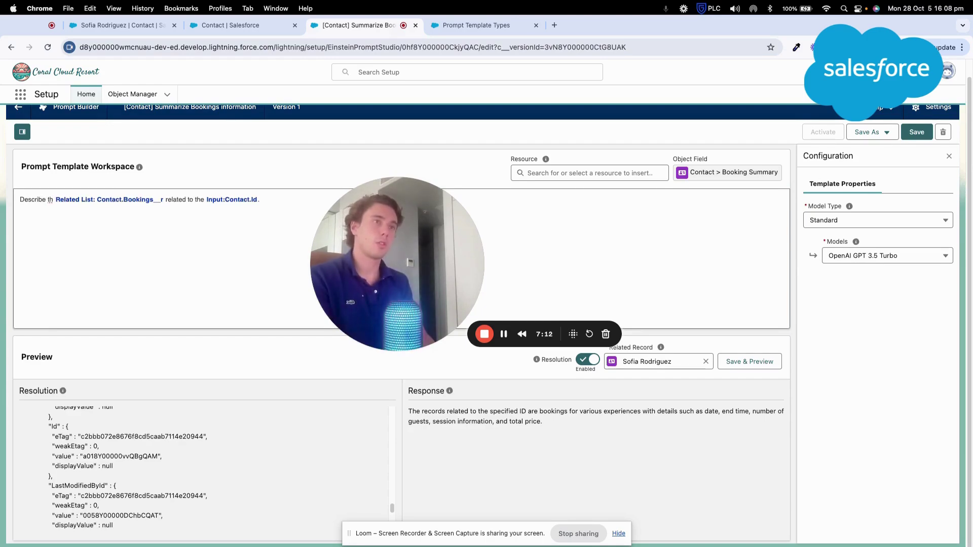
{"action": "type", "text": "e "}
{"action": "type", "text": "type of "}
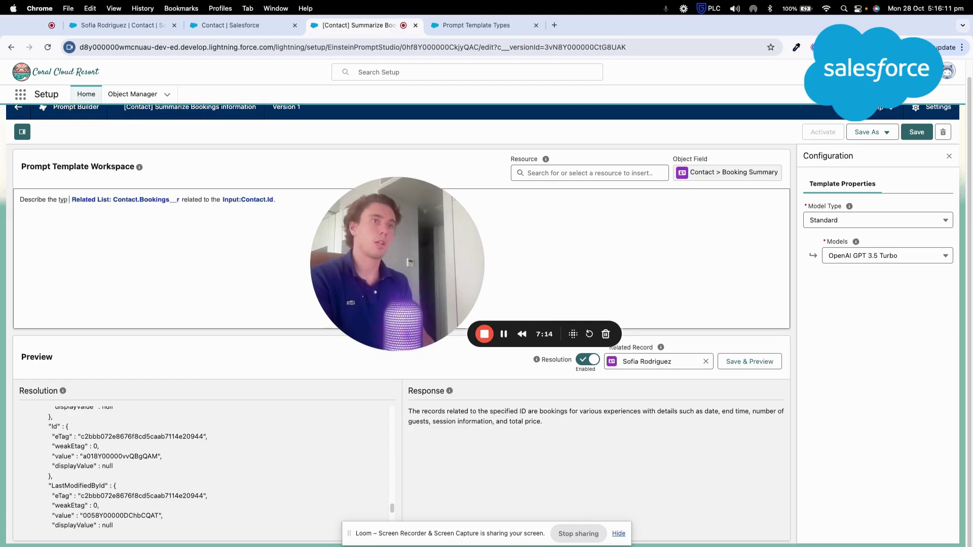
{"action": "type", "text": "booking th"}
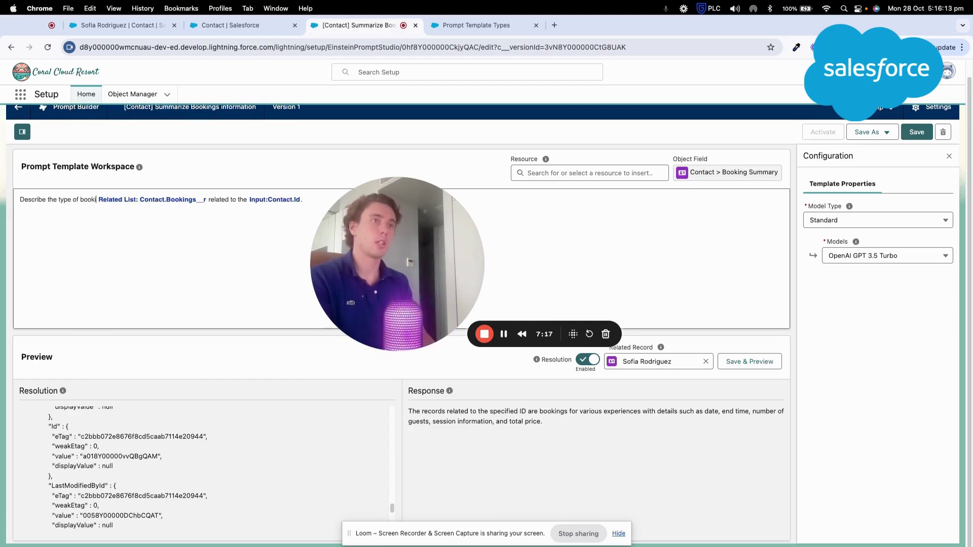
{"action": "type", "text": "at"}
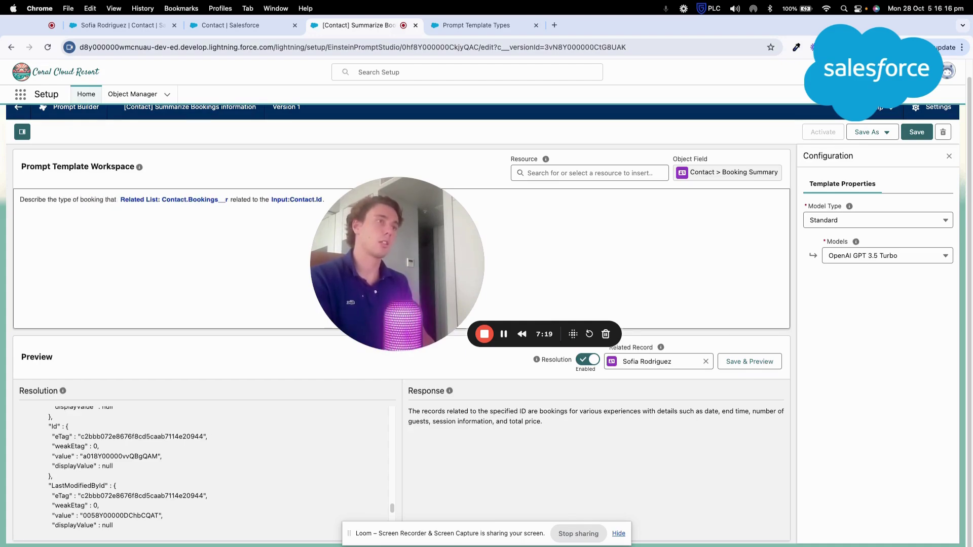
{"action": "left_click", "coordinate": [268, 199]}
{"action": "key", "text": "BackSpace"}
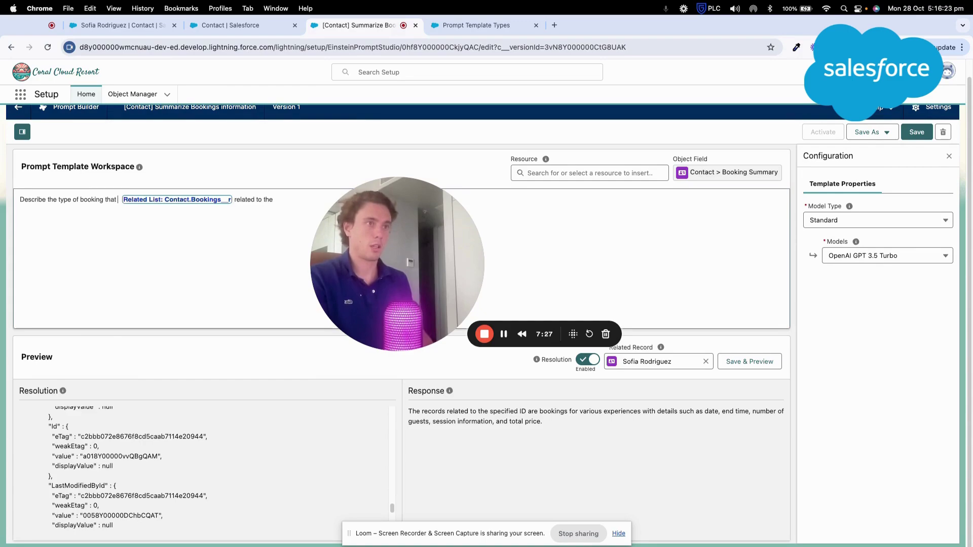
{"action": "key", "text": "super+v"}
{"action": "key", "text": "shift+End"}
{"action": "key", "text": "BackSpace"}
{"action": "type", "text": "en"}
{"action": "key", "text": "BackSpace"}
{"action": "key", "text": "BackSpace"}
{"action": "type", "text": "has already"}
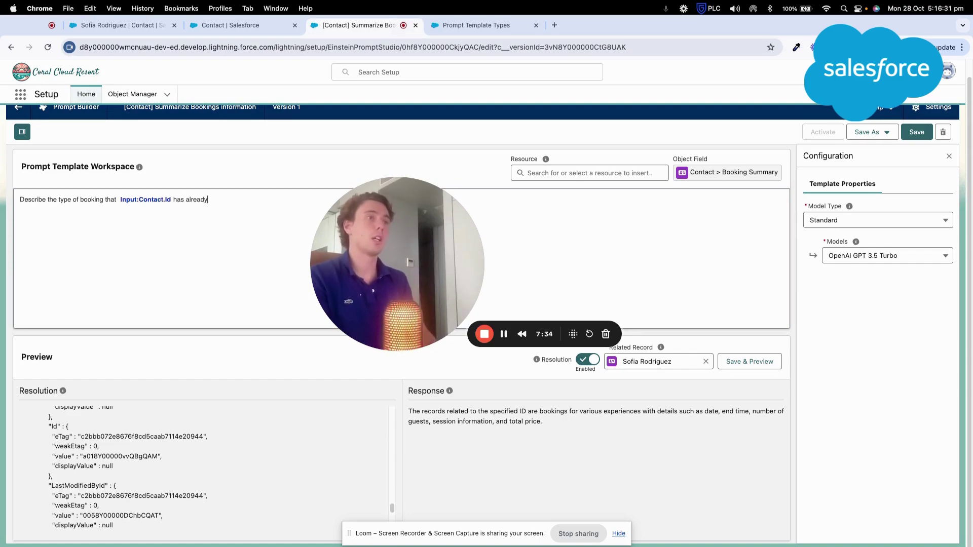
{"action": "type", "text": " booked based on"}
- Insert the Contact Bookings related list at the end of the reworded prompt
{"action": "left_click_drag", "start_coordinate": [468, 236], "coordinate": [327, 304]}
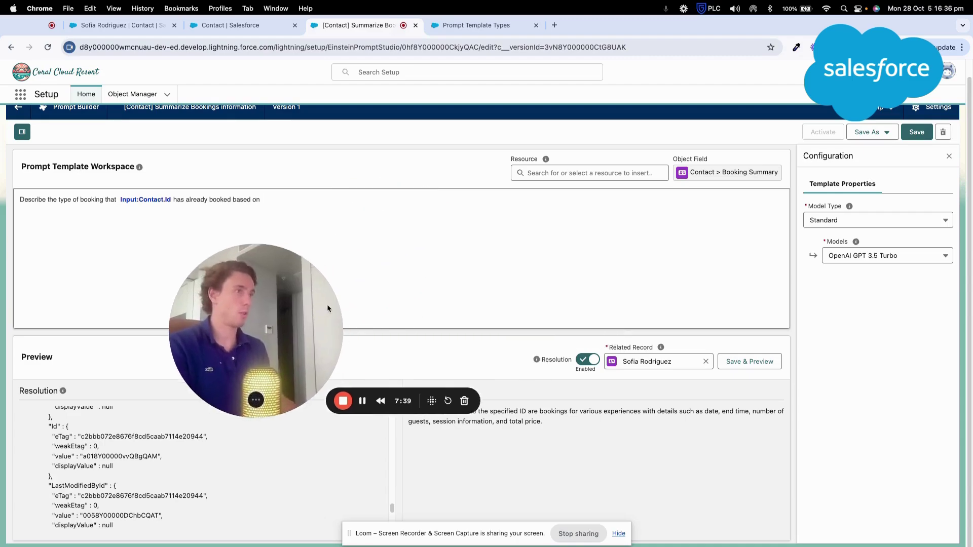
{"action": "left_click", "coordinate": [608, 173]}
{"action": "left_click", "coordinate": [583, 258]}
{"action": "scroll", "coordinate": [589, 287], "scroll_direction": "down", "scroll_amount": 10}
{"action": "scroll", "coordinate": [589, 287], "scroll_direction": "down", "scroll_amount": 5}
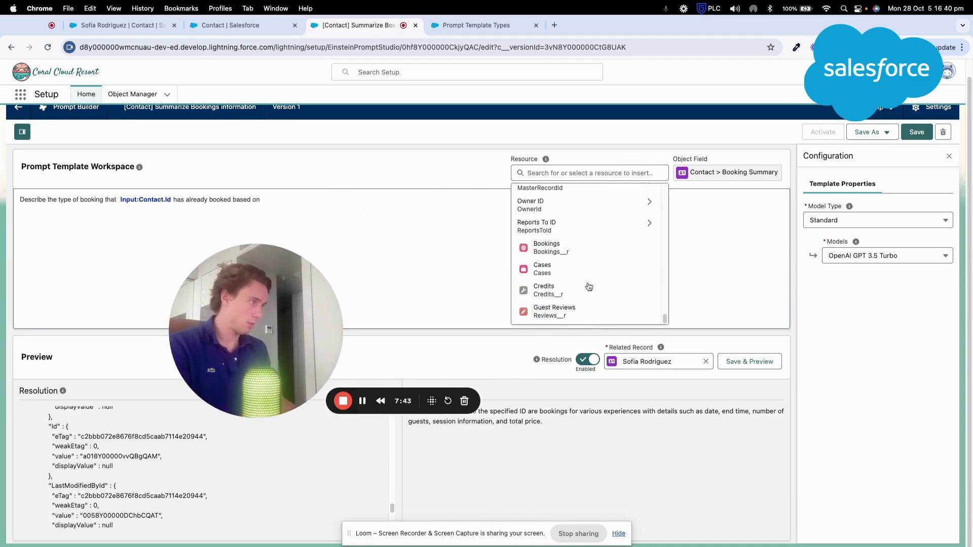
{"action": "left_click", "coordinate": [603, 251]}
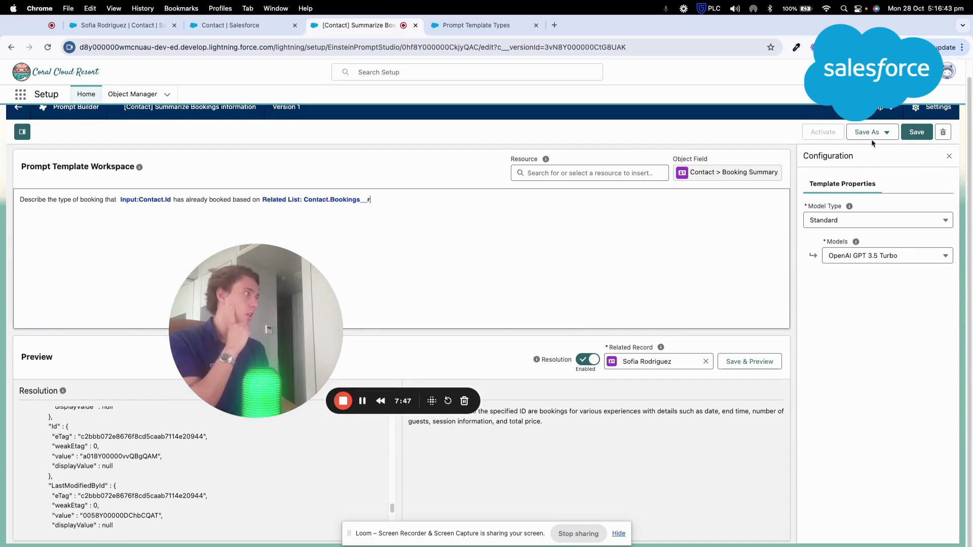
- Save the template and regenerate the preview, now describing the 'Family Movie Night Under the Stars' booking for 4 guests
{"action": "left_click", "coordinate": [915, 133]}
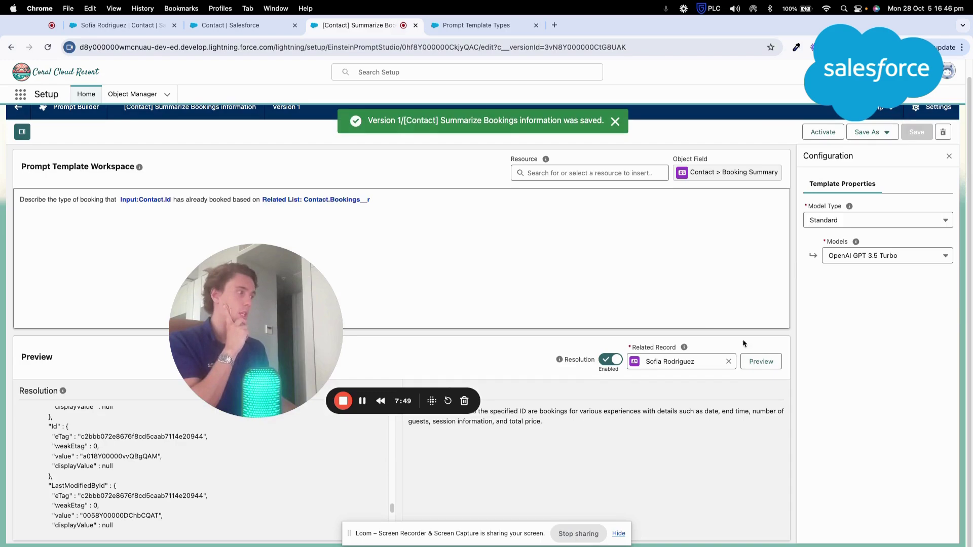
{"action": "left_click", "coordinate": [752, 363]}
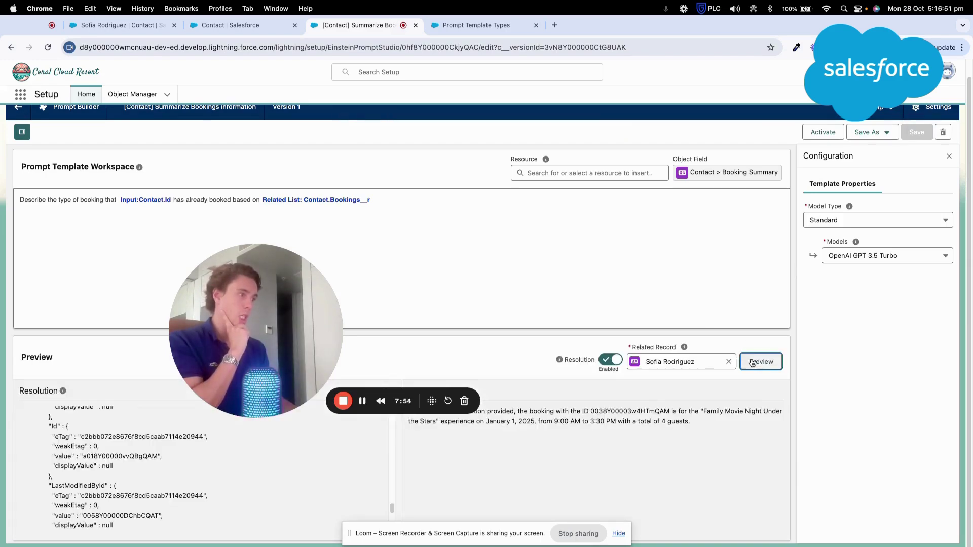
{"action": "left_click_drag", "start_coordinate": [301, 334], "coordinate": [320, 283]}
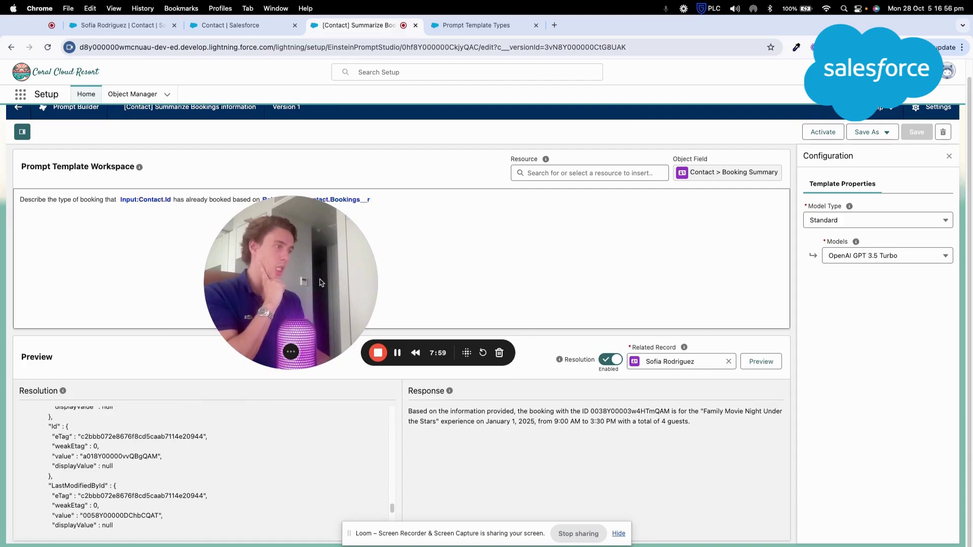
{"action": "left_click_drag", "start_coordinate": [319, 282], "coordinate": [327, 282]}
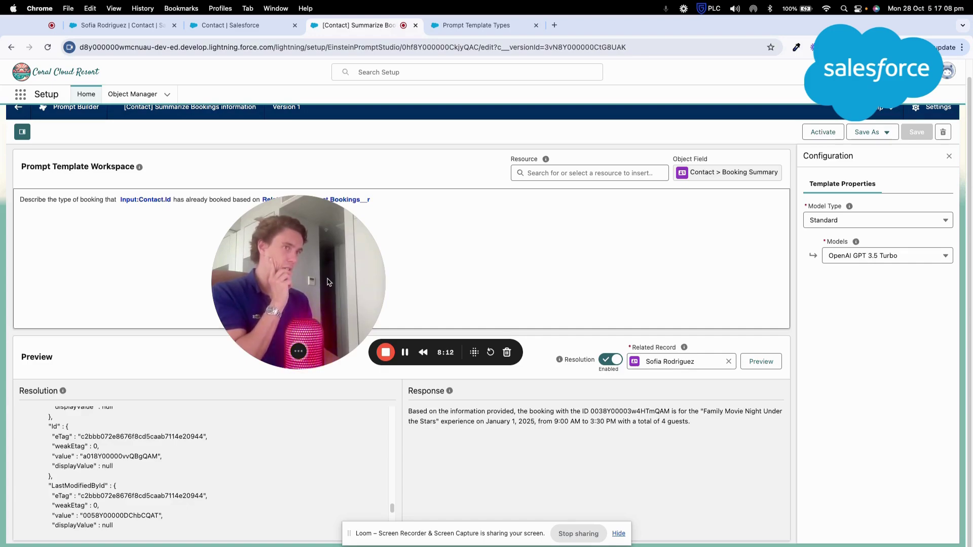
{"action": "left_click_drag", "start_coordinate": [327, 282], "coordinate": [515, 267]}
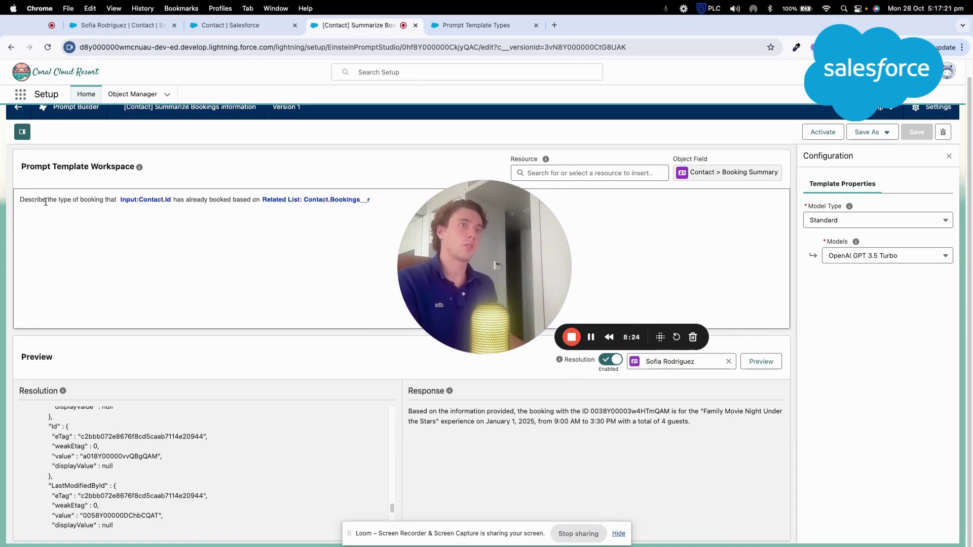
- Reword the prompt to ask what the contact enjoys doing based on the type of booking listed here
{"action": "left_click_drag", "start_coordinate": [117, 200], "coordinate": [47, 199]}
{"action": "type", "text": "what"}
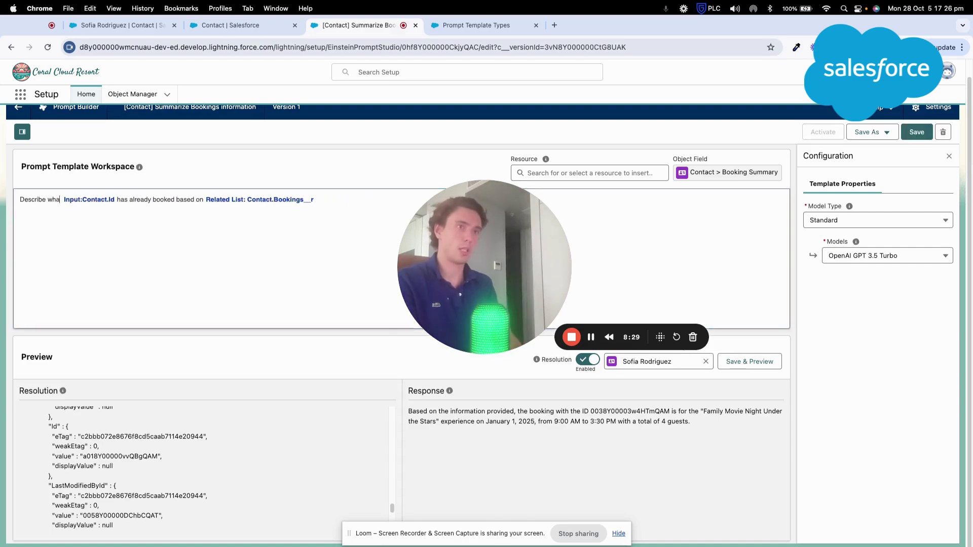
{"action": "key", "text": "Delete"}
{"action": "left_click", "coordinate": [117, 199]}
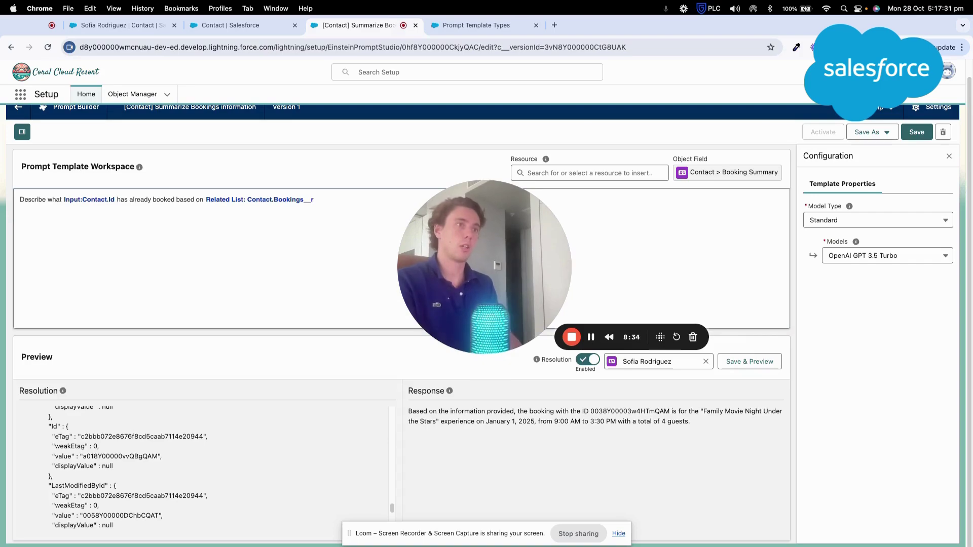
{"action": "key", "text": "shift+Right"}
{"action": "key", "text": "shift+Right"}
{"action": "key", "text": "shift+Right"}
{"action": "key", "text": "shift+Right"}
{"action": "key", "text": "shift+Right"}
{"action": "key", "text": "shift+Right"}
{"action": "key", "text": "shift+Right"}
{"action": "key", "text": "shift+Right"}
{"action": "key", "text": "shift+Right"}
{"action": "key", "text": "shift+Right"}
{"action": "key", "text": "shift+Right"}
{"action": "key", "text": "shift+Right"}
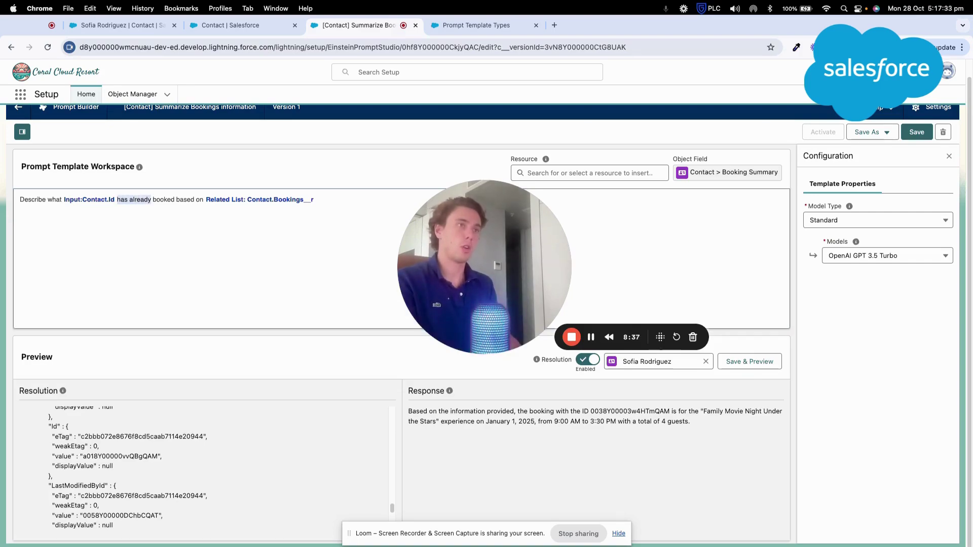
{"action": "type", "text": "enjoy doing"}
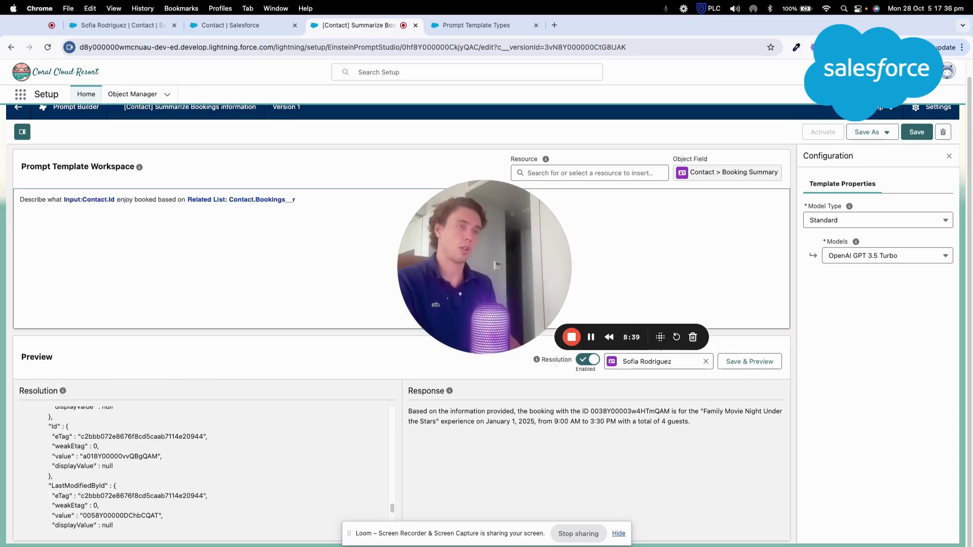
{"action": "type", "text": " based on"}
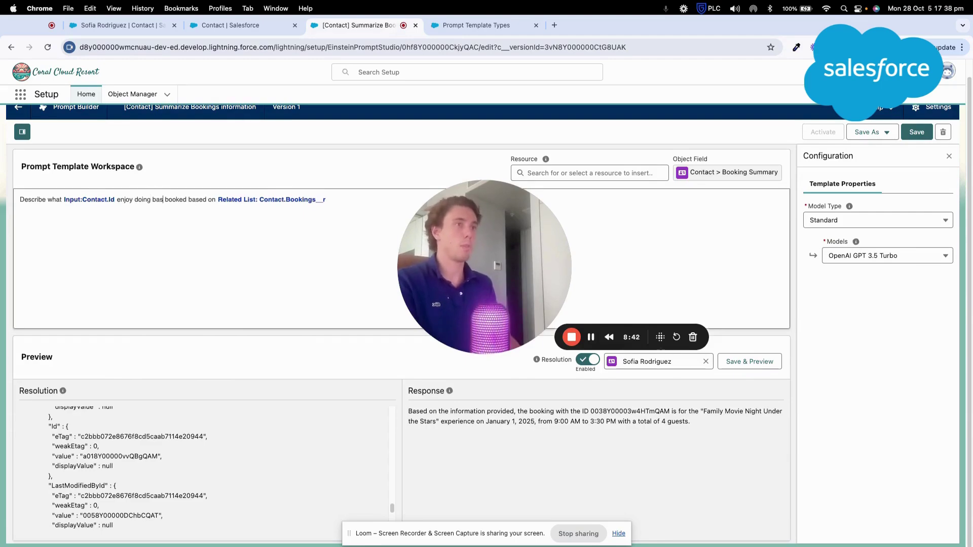
{"action": "type", "text": " the"}
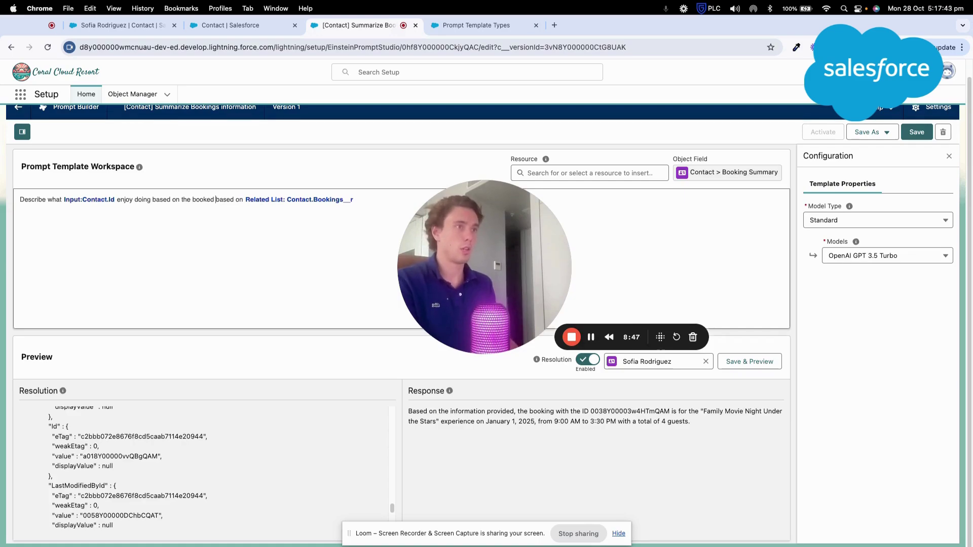
{"action": "left_click", "coordinate": [244, 200]}
{"action": "left_click_drag", "start_coordinate": [242, 199], "coordinate": [199, 200]}
{"action": "type", "text": "type of"}
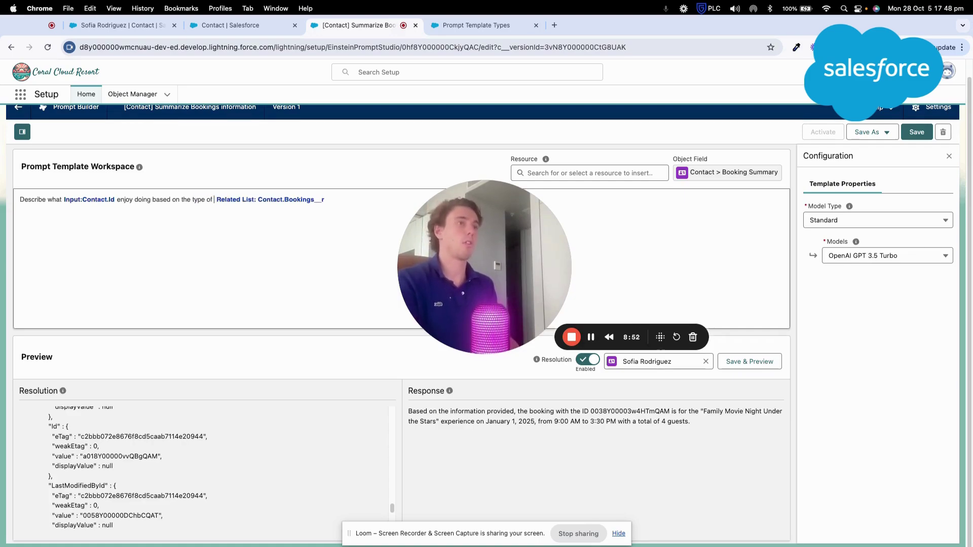
{"action": "type", "text": " booking li"}
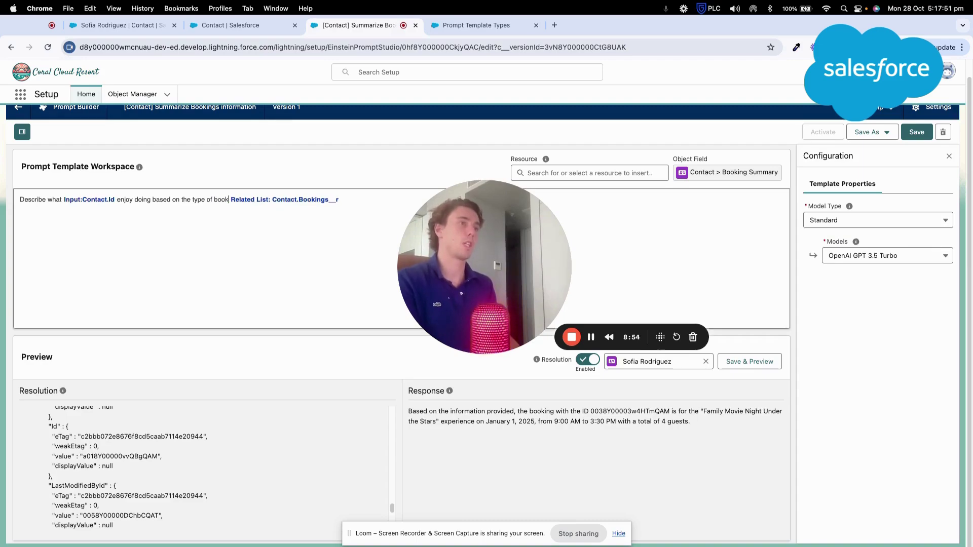
{"action": "type", "text": "sted here:"}
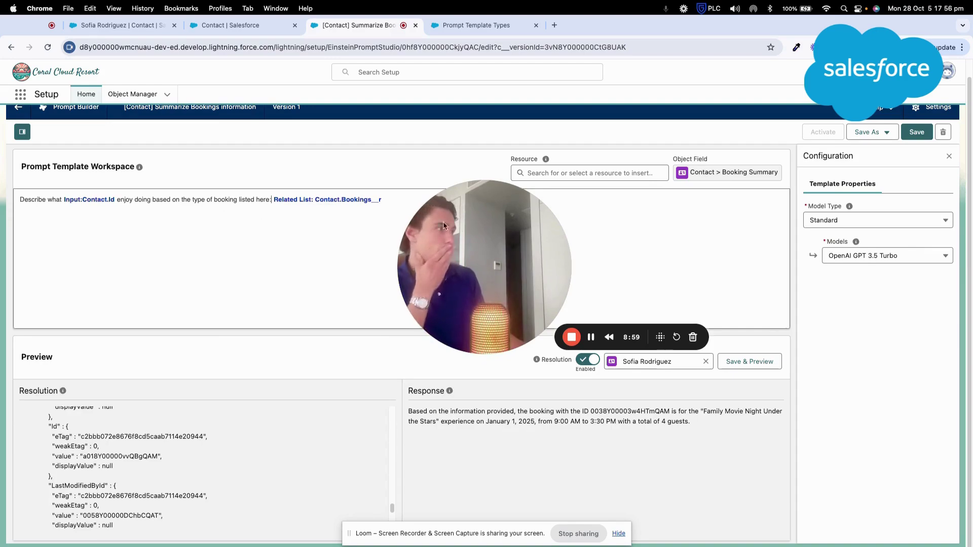
- Save the revised prompt, regenerate its preview, and activate Version 1
{"action": "left_click", "coordinate": [915, 131]}
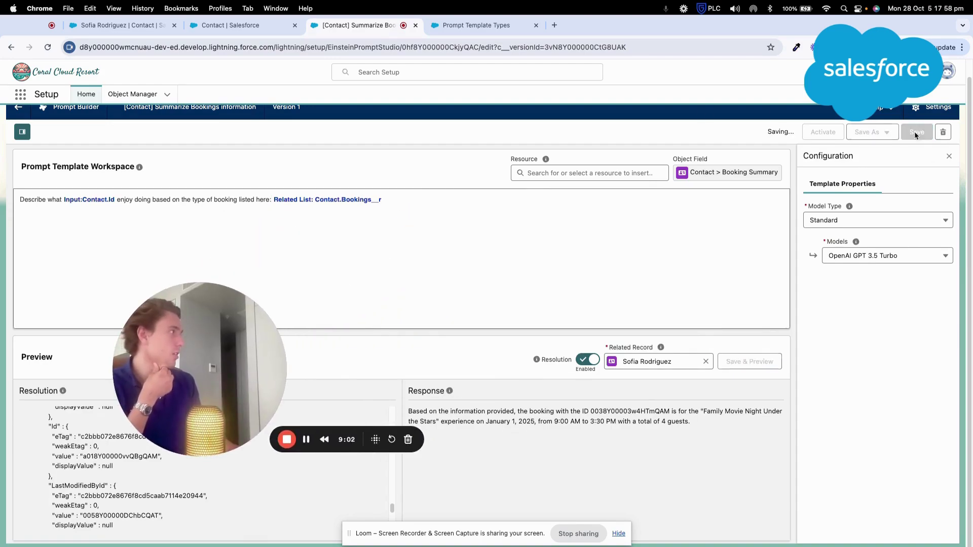
{"action": "left_click", "coordinate": [763, 361]}
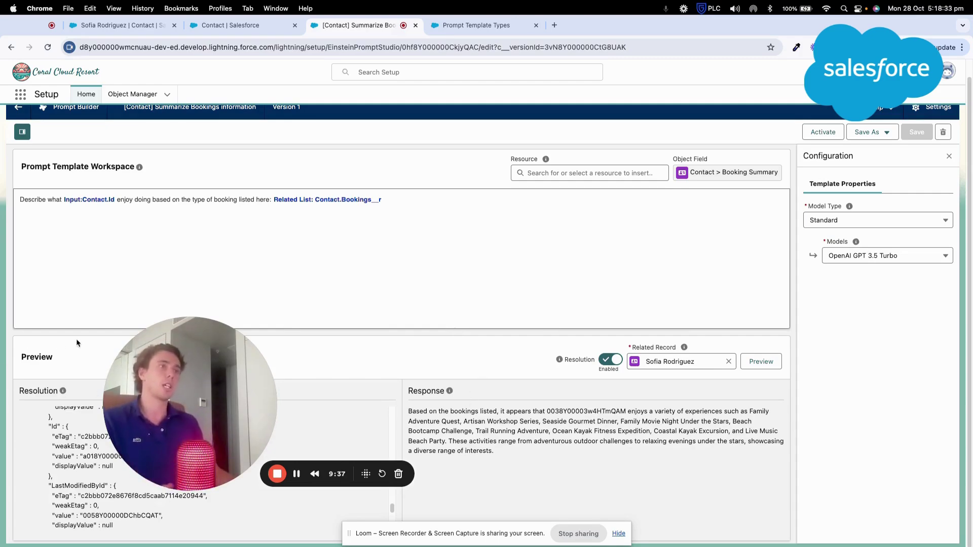
{"action": "left_click_drag", "start_coordinate": [136, 367], "coordinate": [186, 379]}
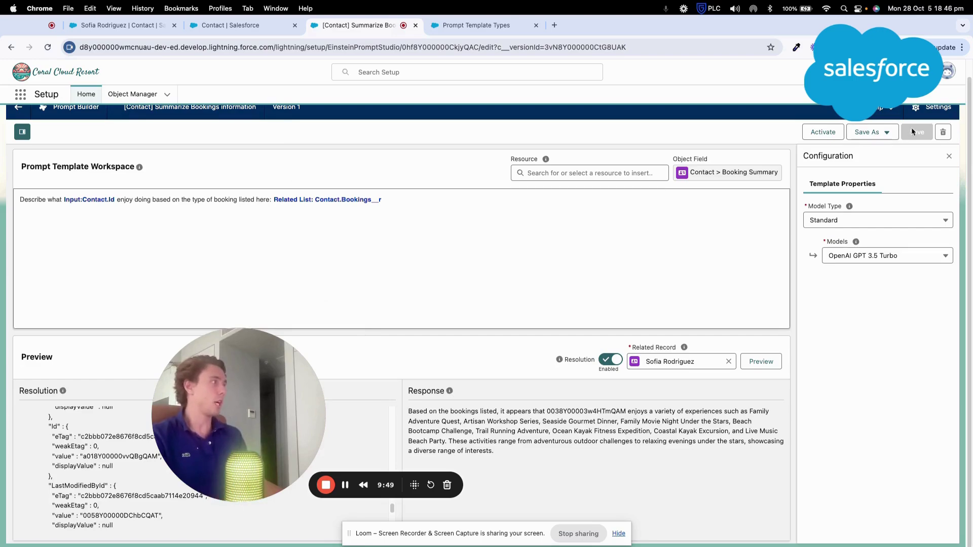
{"action": "left_click", "coordinate": [805, 130]}
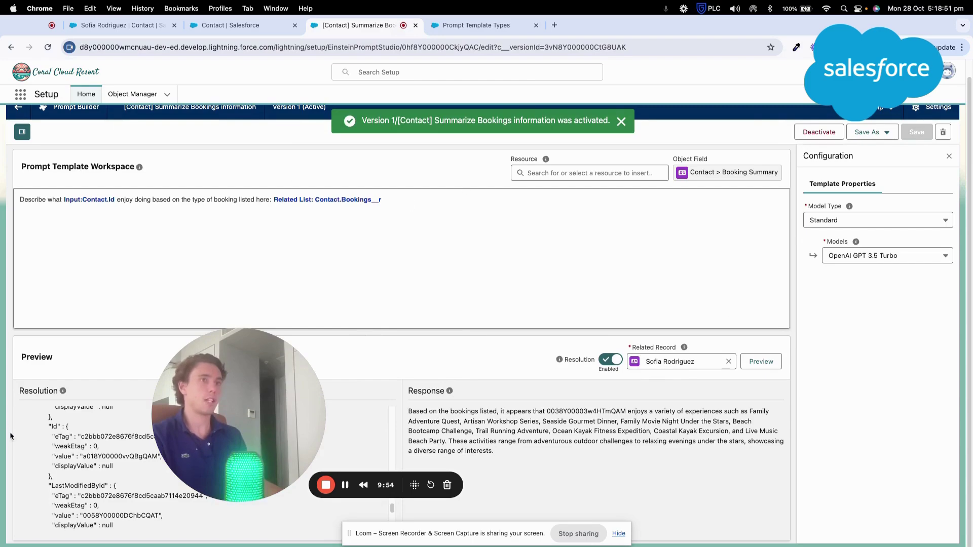
- Open the contact's record page in Lightning App Builder through Setup's Edit Page
{"action": "left_click", "coordinate": [223, 26]}
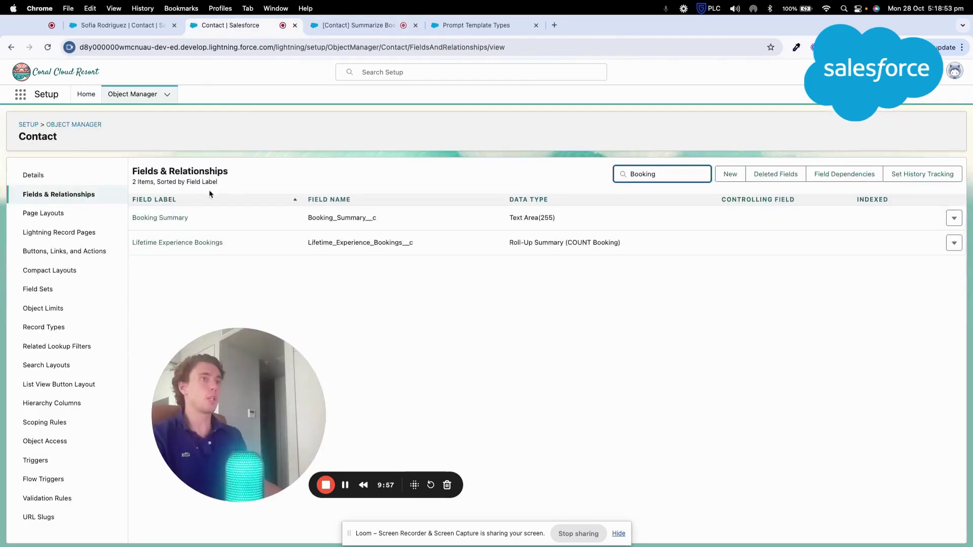
{"action": "left_click", "coordinate": [152, 27]}
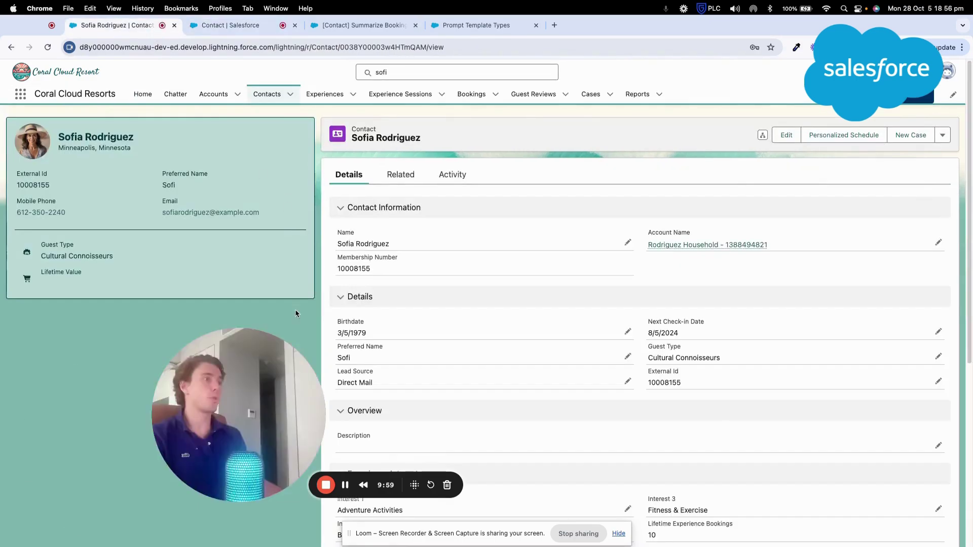
{"action": "scroll", "coordinate": [730, 191], "scroll_direction": "down", "scroll_amount": 5}
{"action": "scroll", "coordinate": [754, 263], "scroll_direction": "up", "scroll_amount": 5}
{"action": "left_click", "coordinate": [912, 72]}
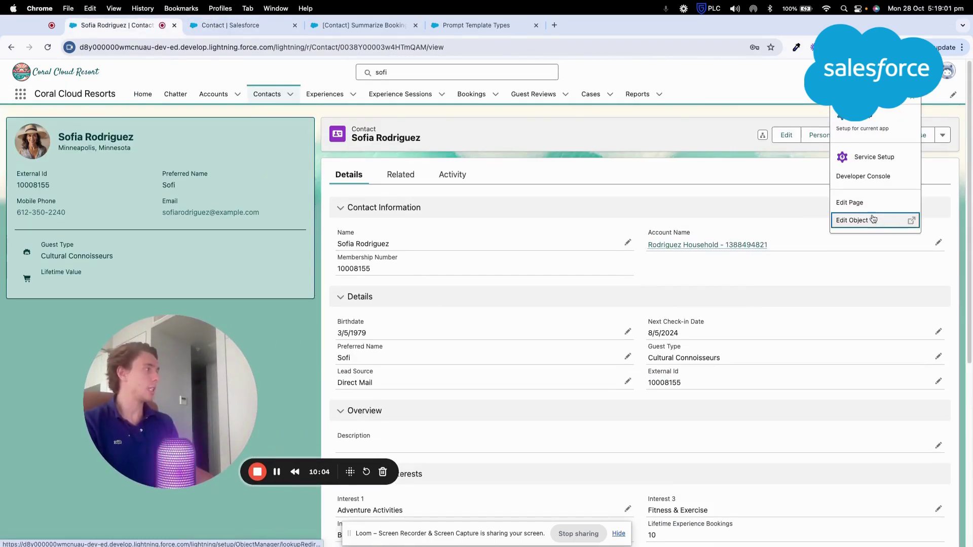
{"action": "left_click", "coordinate": [859, 202]}
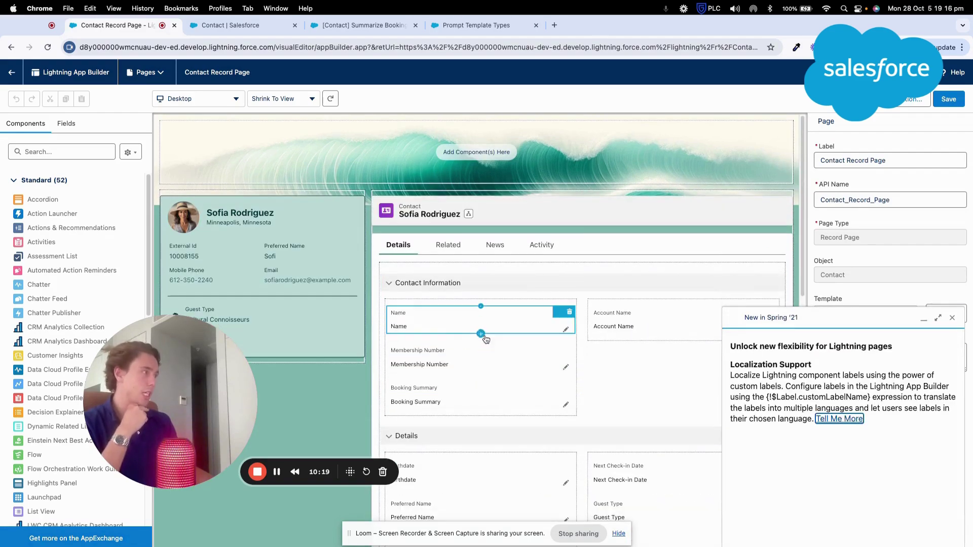
- Give the Booking Summary field the '[Contact] Summarize Bookings information' template and save the page
{"action": "left_click", "coordinate": [953, 318]}
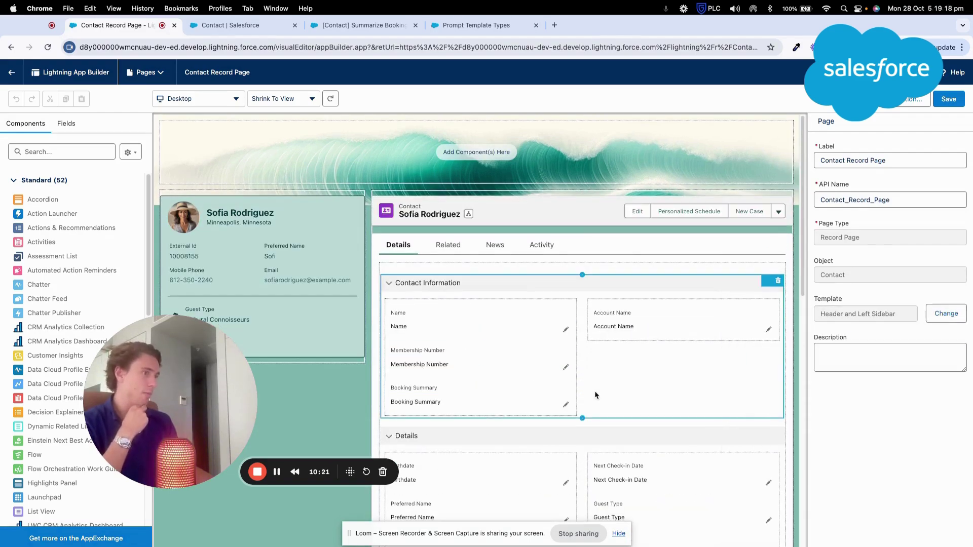
{"action": "left_click", "coordinate": [494, 391]}
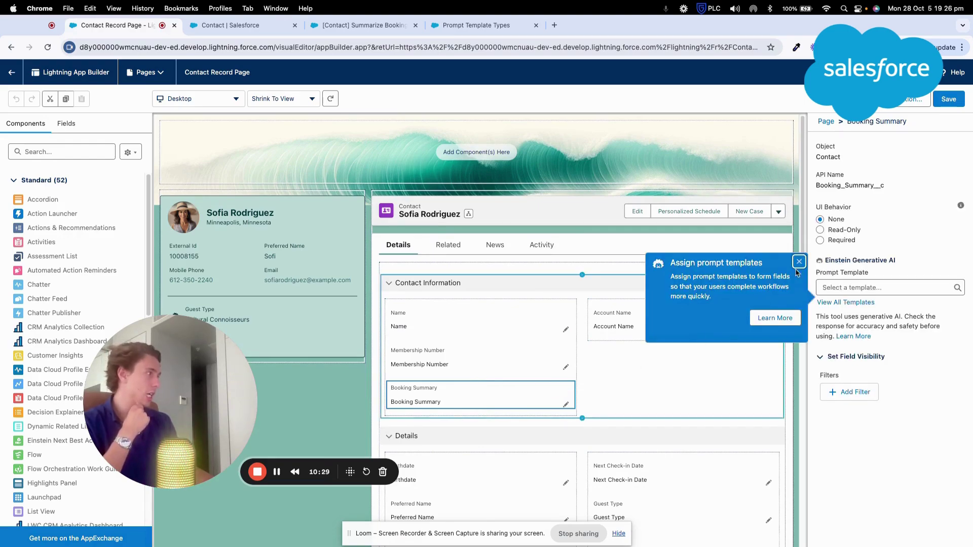
{"action": "left_click", "coordinate": [799, 262]}
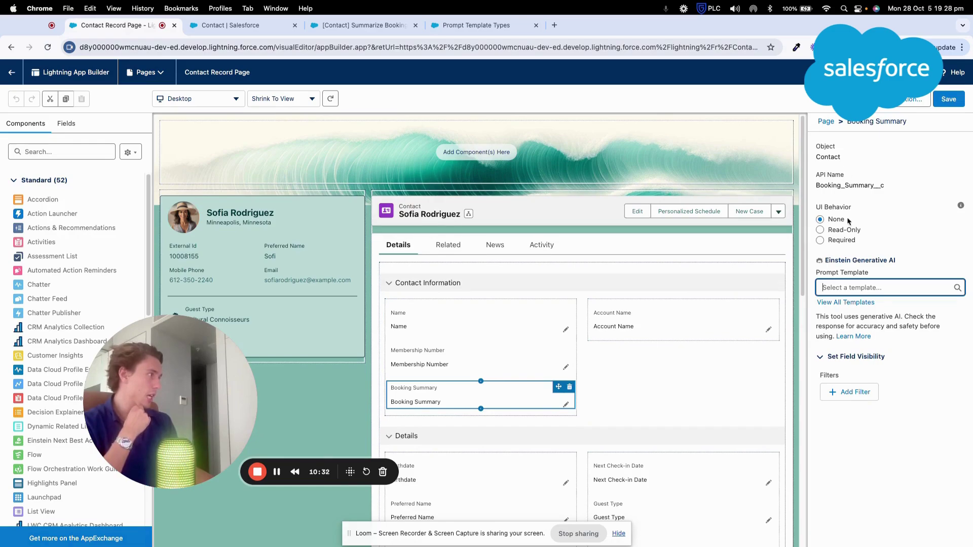
{"action": "left_click", "coordinate": [839, 289]}
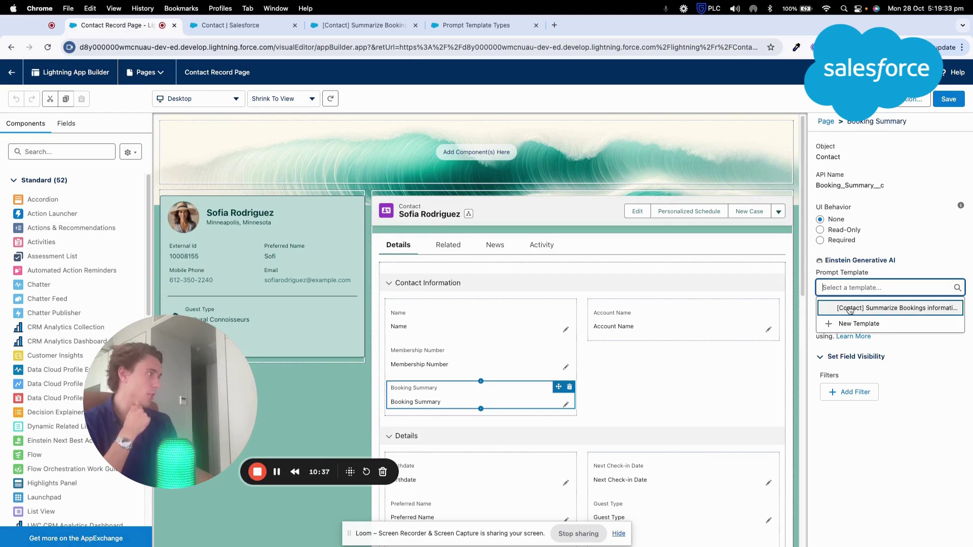
{"action": "left_click", "coordinate": [850, 309]}
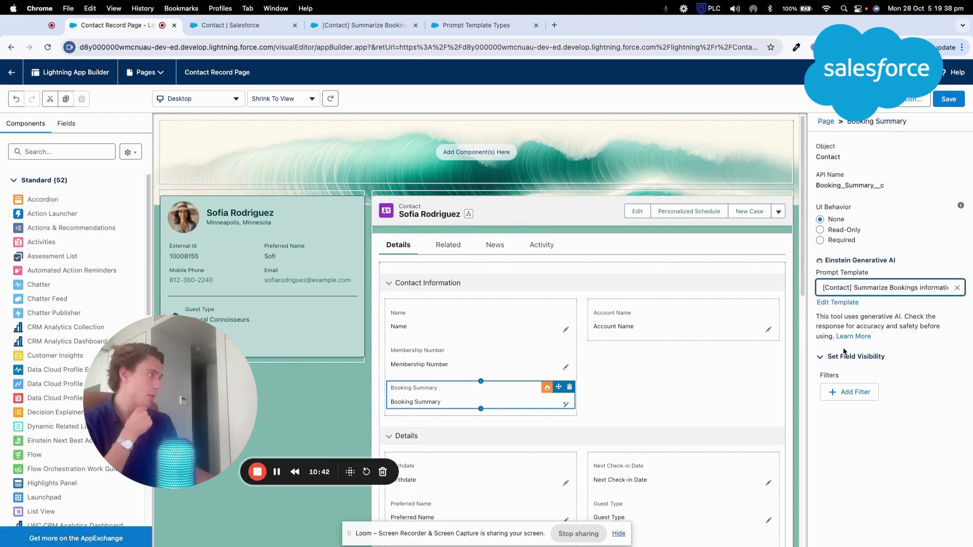
{"action": "left_click", "coordinate": [949, 98]}
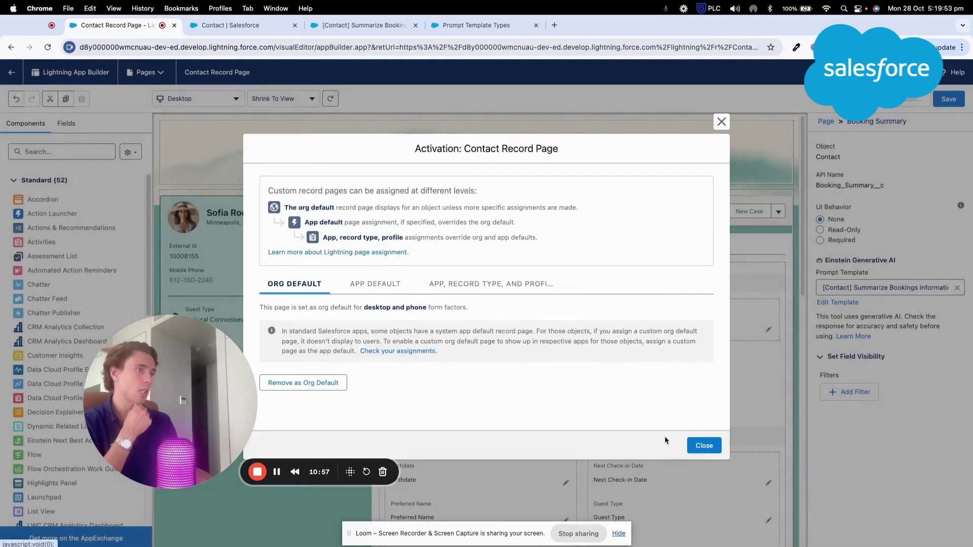
{"action": "left_click", "coordinate": [690, 445]}
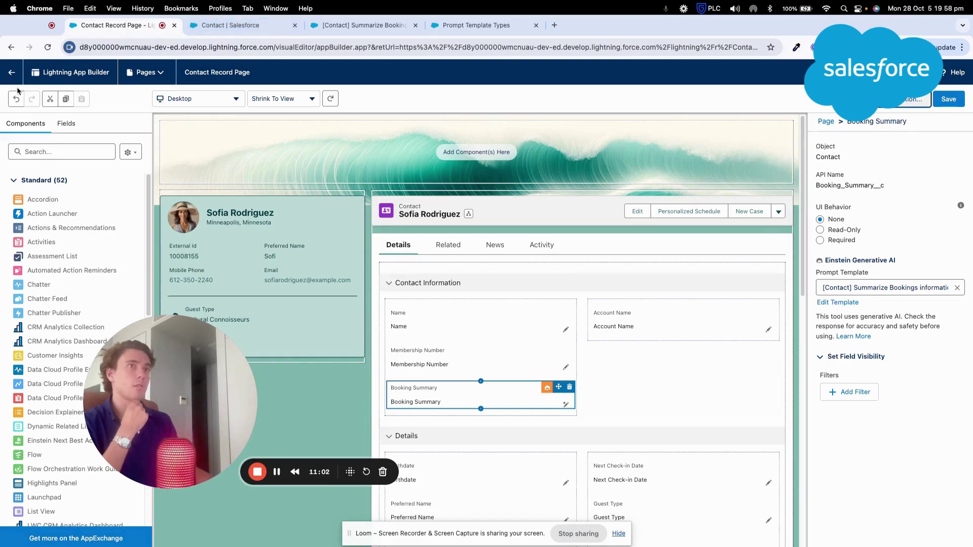
- Insert an Einstein-generated summary of the contact's bookings into the Booking Summary field
{"action": "left_click", "coordinate": [11, 72]}
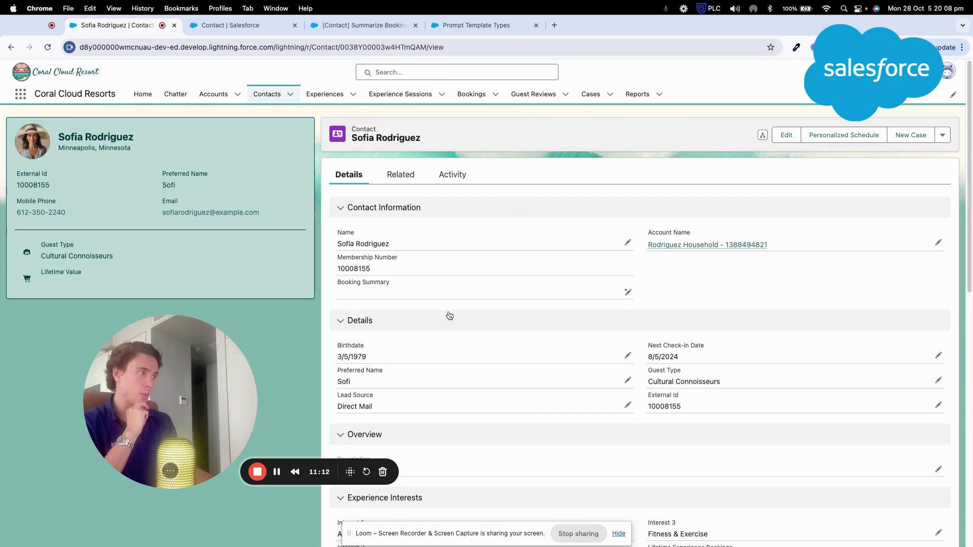
{"action": "left_click", "coordinate": [628, 294]}
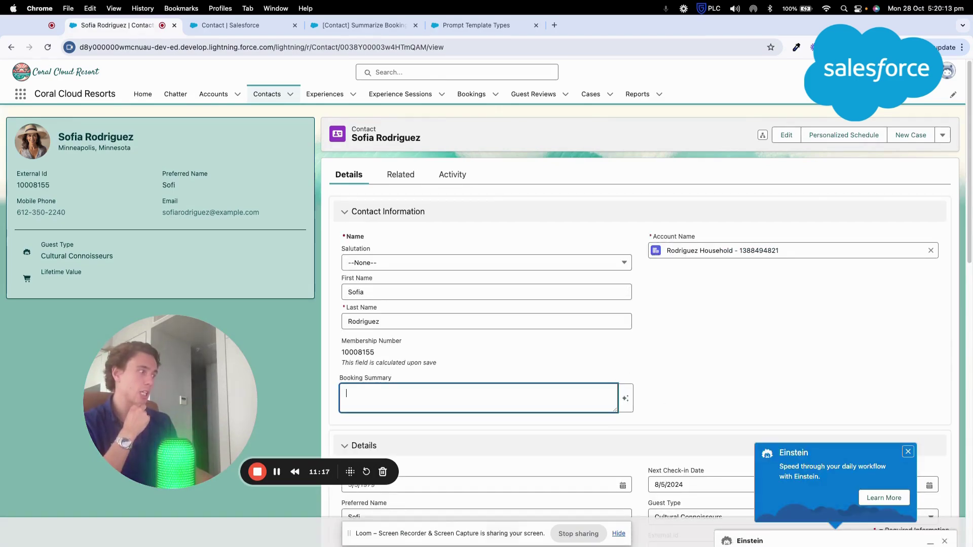
{"action": "left_click", "coordinate": [908, 451]}
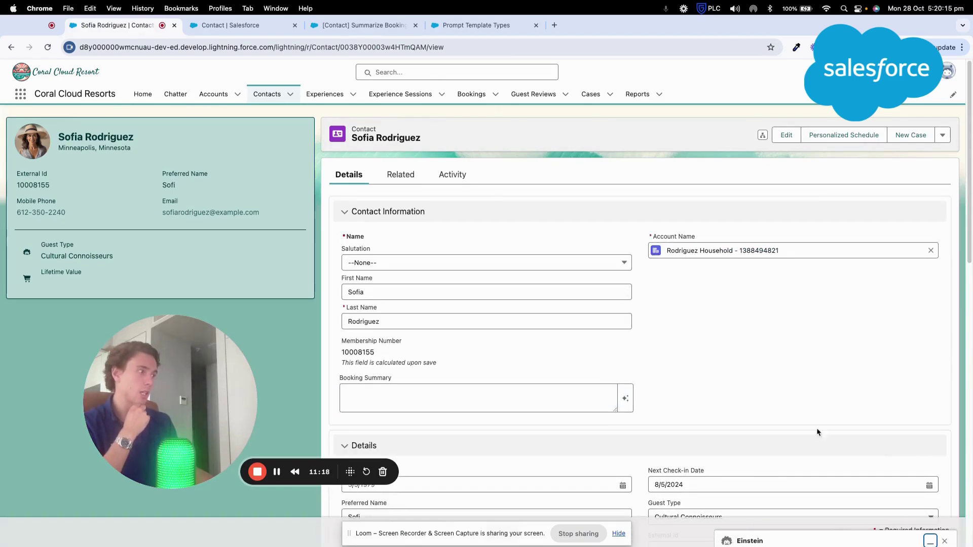
{"action": "left_click", "coordinate": [626, 399]}
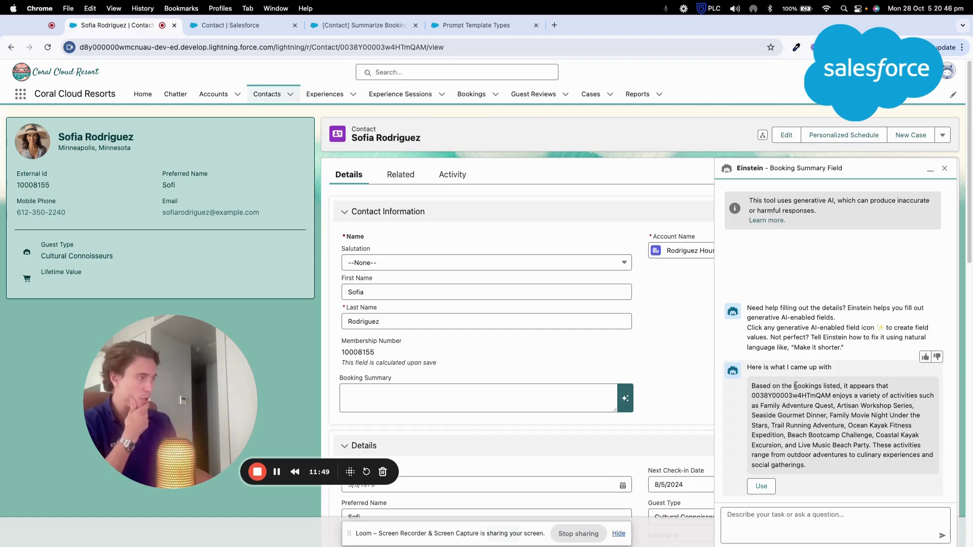
{"action": "left_click", "coordinate": [762, 487]}
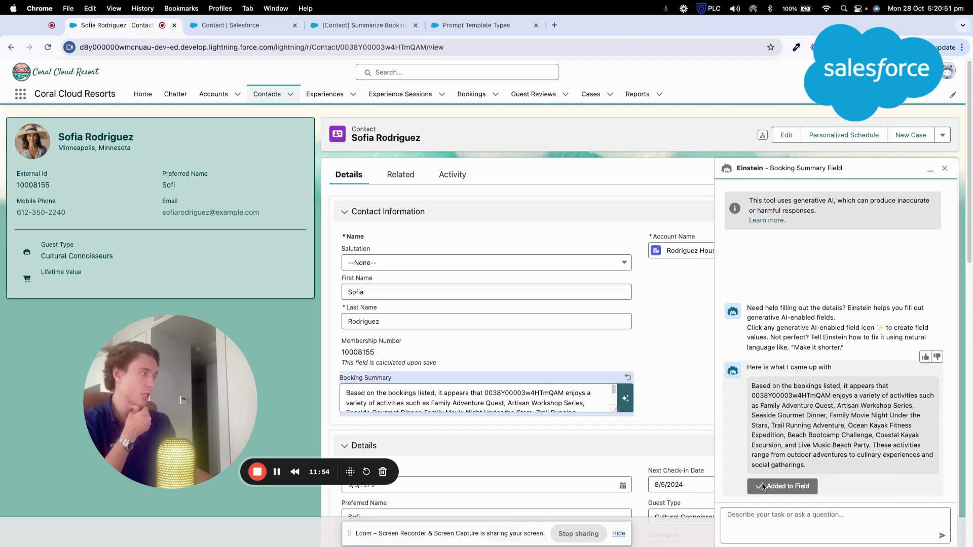
{"action": "left_click", "coordinate": [945, 169]}
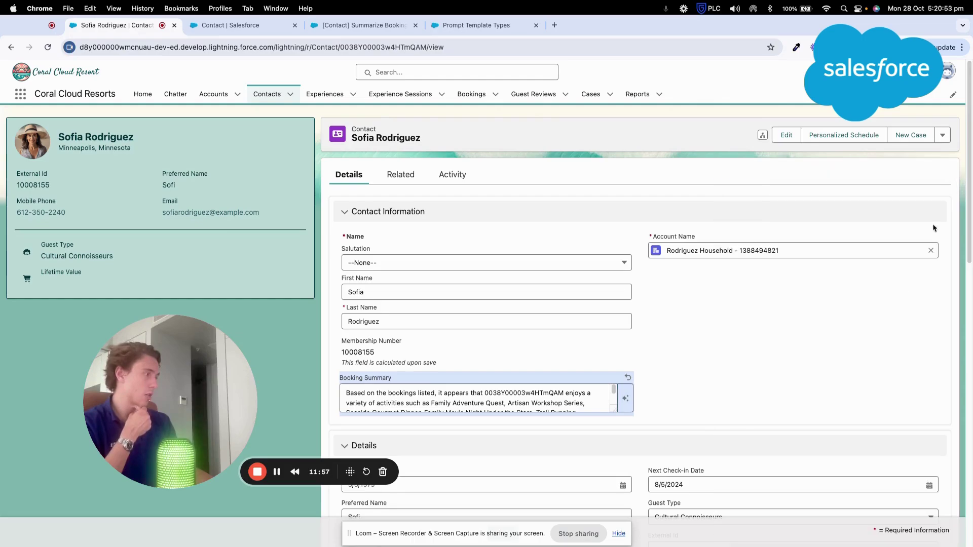
{"action": "key", "text": "ctrl+Left"}
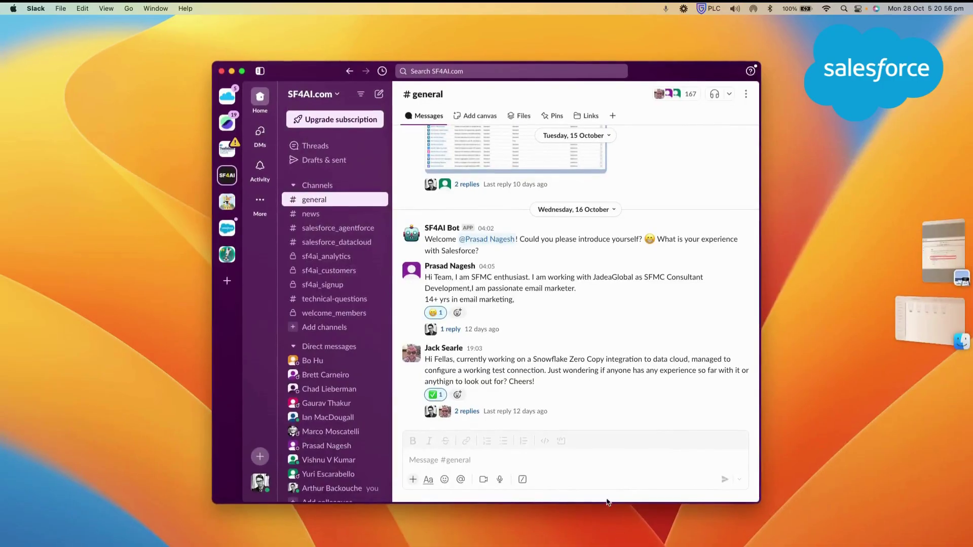
{"action": "key", "text": "super+Tab"}
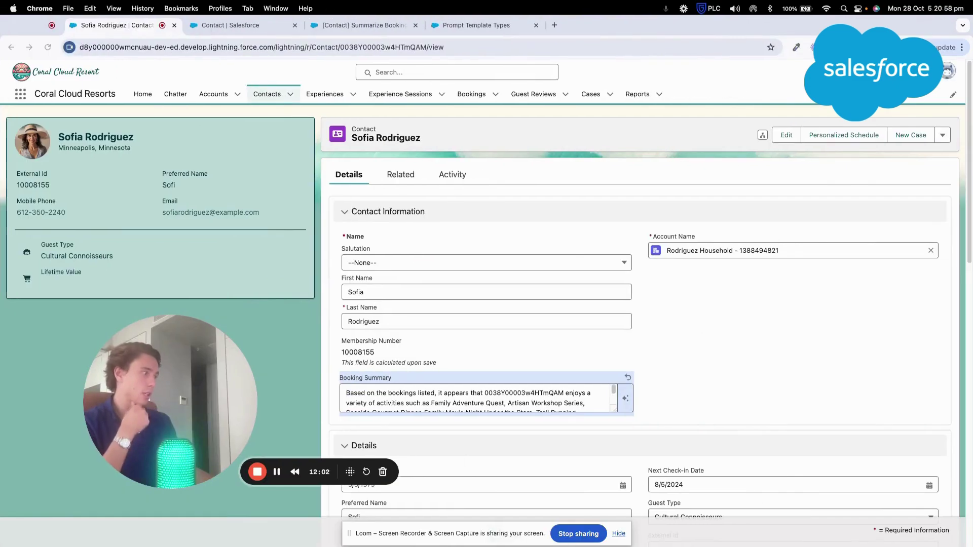
- Save the contact and get the 'data value too large' error on Booking Summary's 255-character limit
{"action": "left_click_drag", "start_coordinate": [540, 540], "coordinate": [219, 445]}
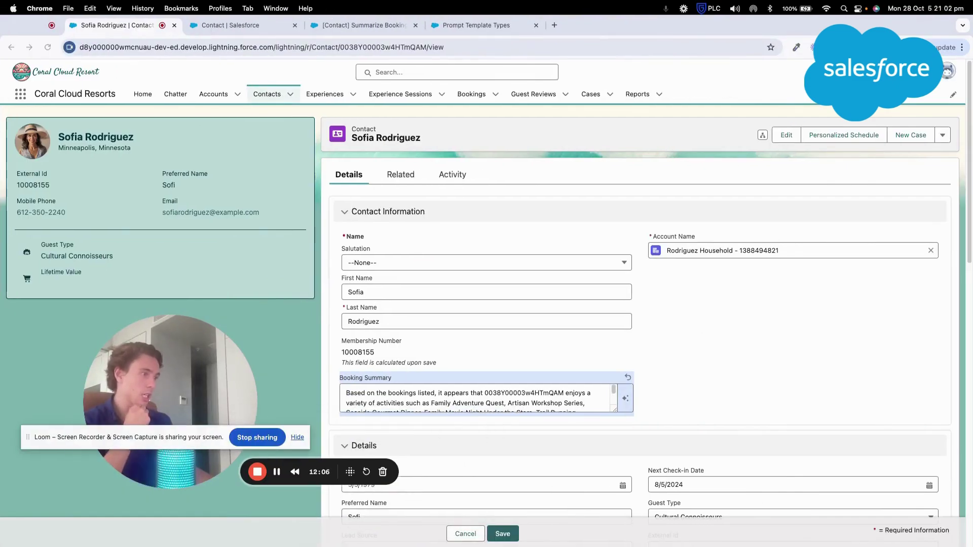
{"action": "left_click", "coordinate": [510, 534]}
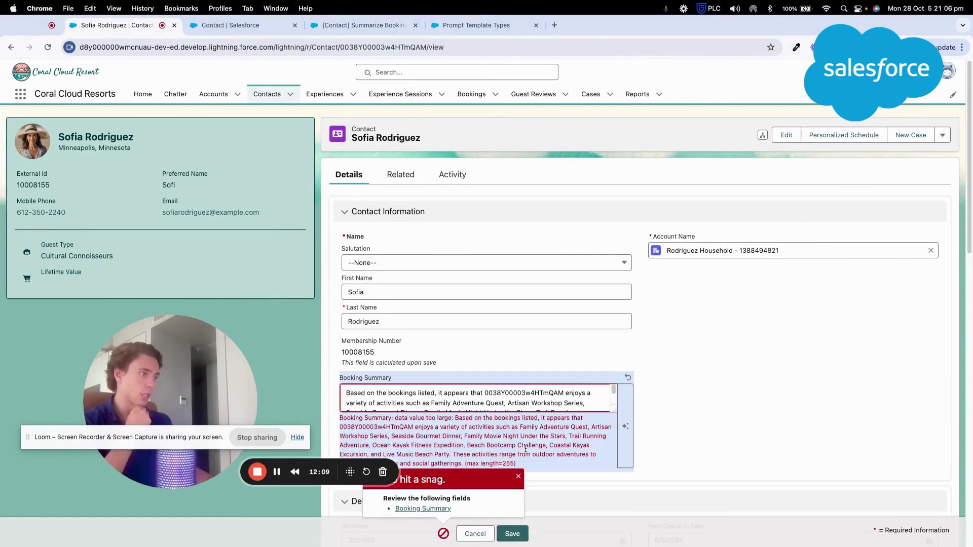
{"action": "scroll", "coordinate": [526, 449], "scroll_direction": "down", "scroll_amount": 2}
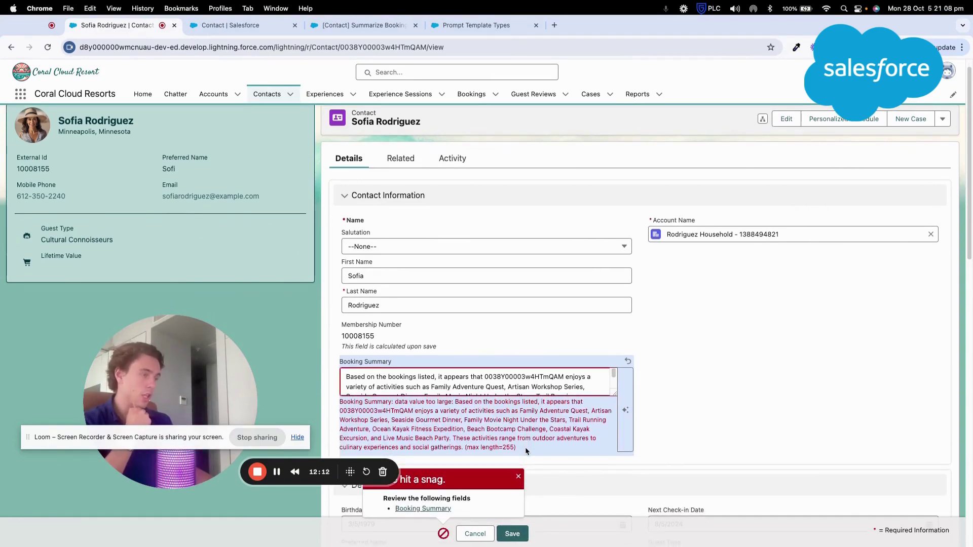
{"action": "triple_click", "coordinate": [524, 377]}
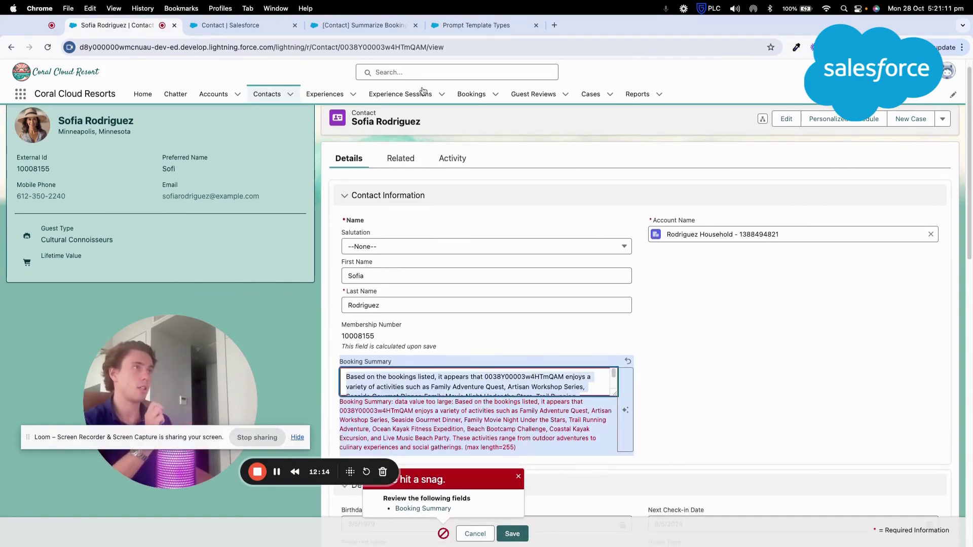
{"action": "left_click", "coordinate": [495, 447]}
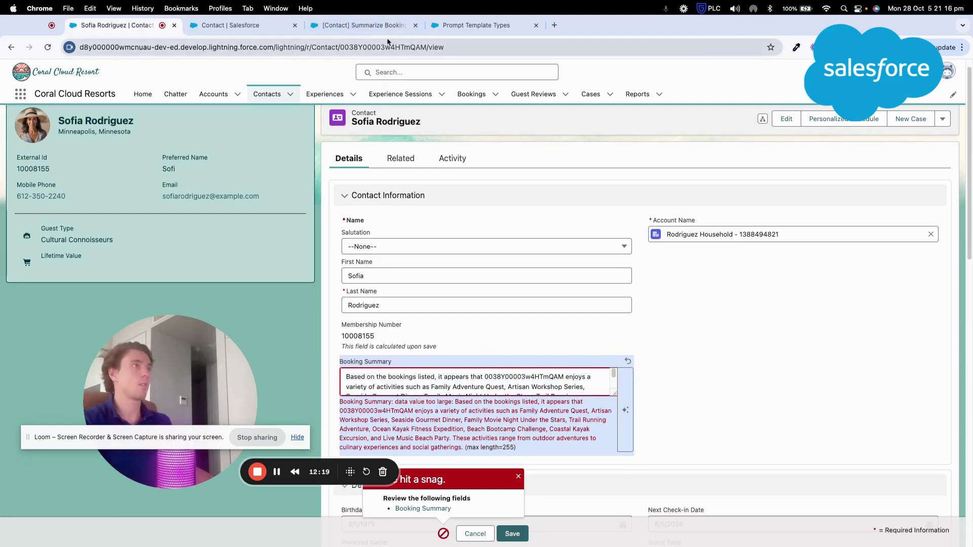
- Add a second prompt line limiting the length of the result
{"action": "left_click", "coordinate": [383, 25]}
{"action": "left_click", "coordinate": [447, 224]}
{"action": "key", "text": "Return"}
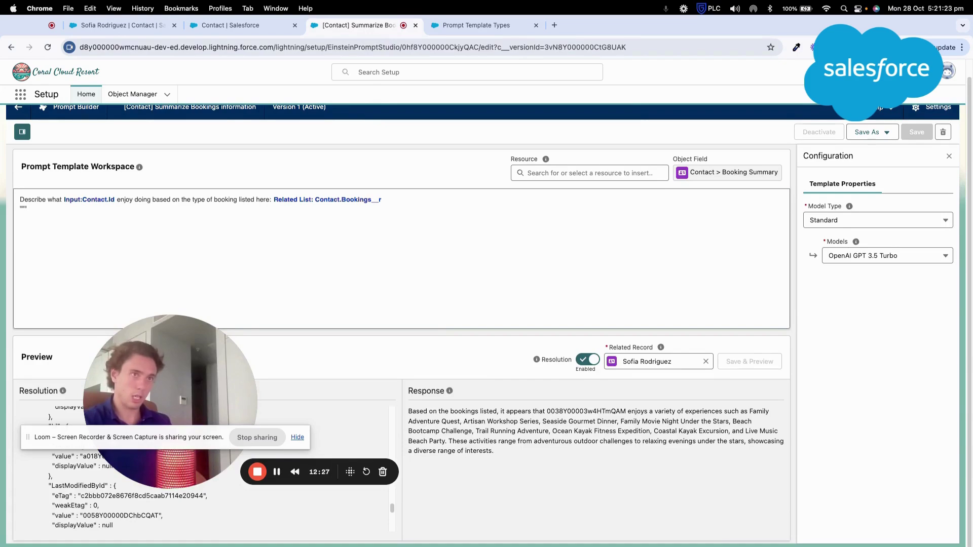
{"action": "left_click", "coordinate": [28, 208]}
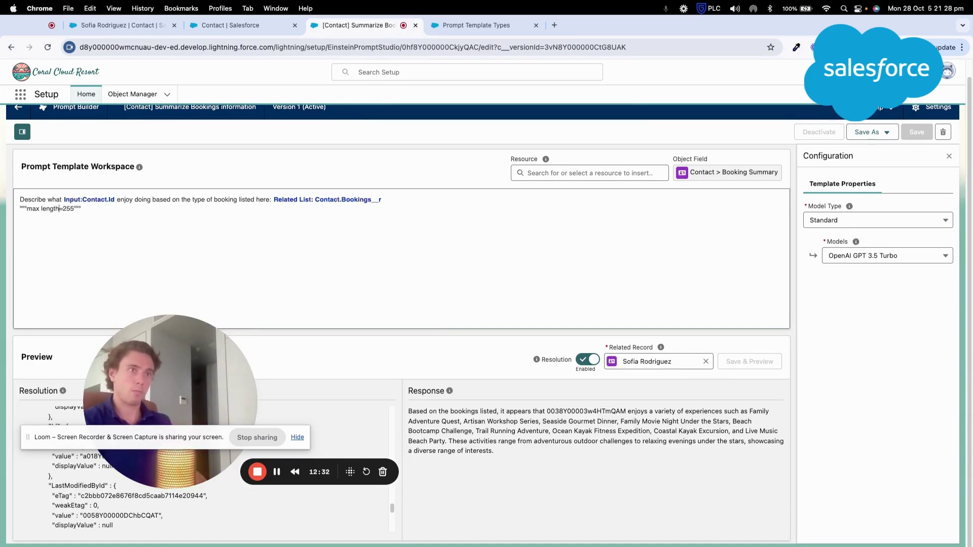
{"action": "type", "text": "ult must be under"}
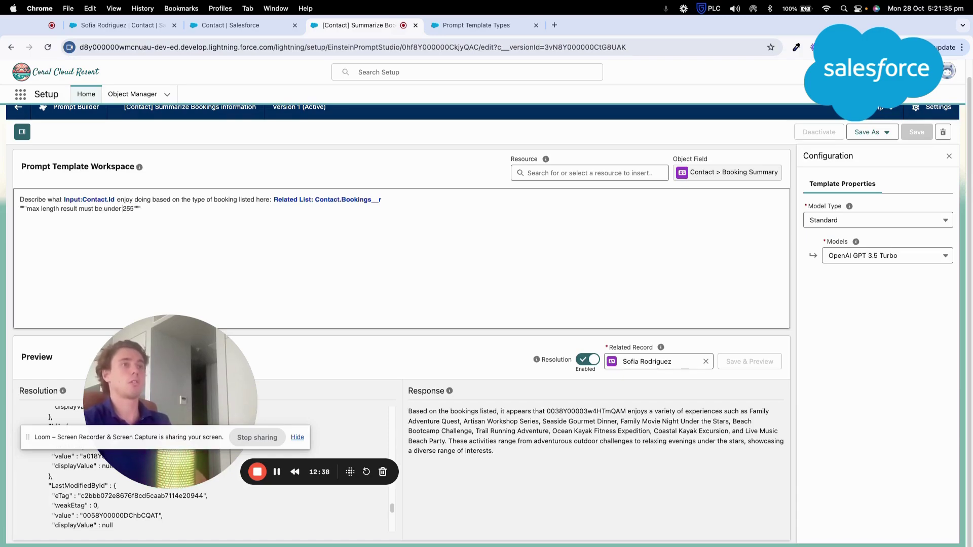
{"action": "left_click", "coordinate": [452, 223]}
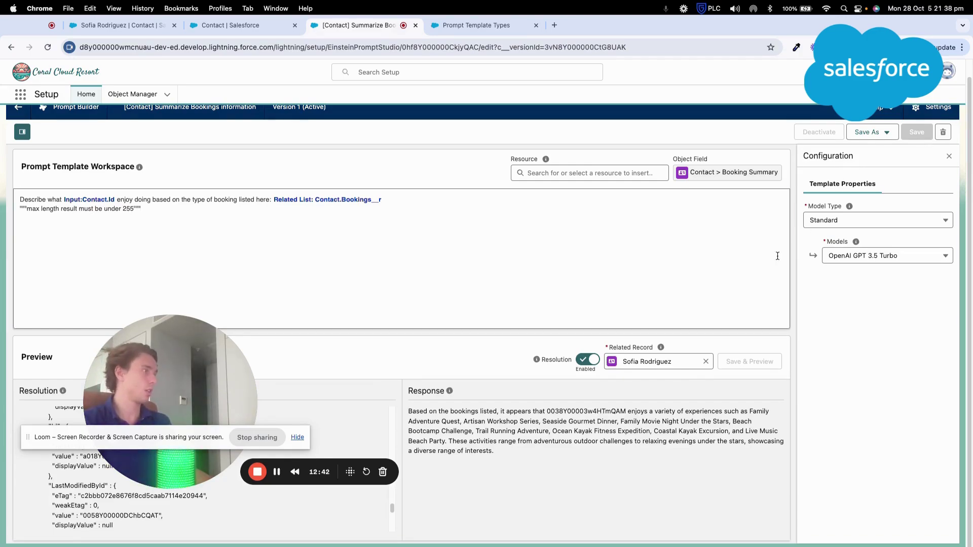
- Save the edited prompt as Version 2 and rerun its preview
{"action": "left_click", "coordinate": [870, 132]}
{"action": "left_click", "coordinate": [870, 152]}
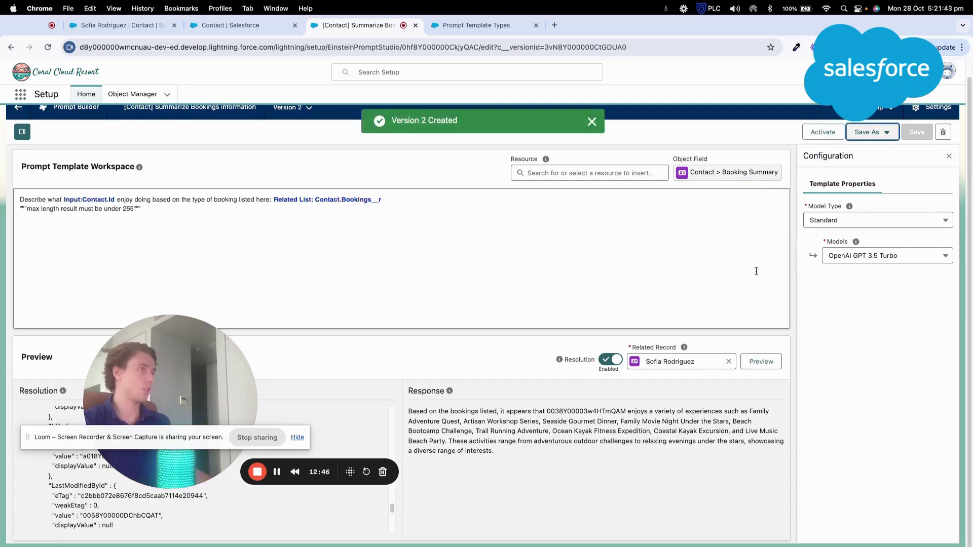
{"action": "left_click", "coordinate": [761, 361]}
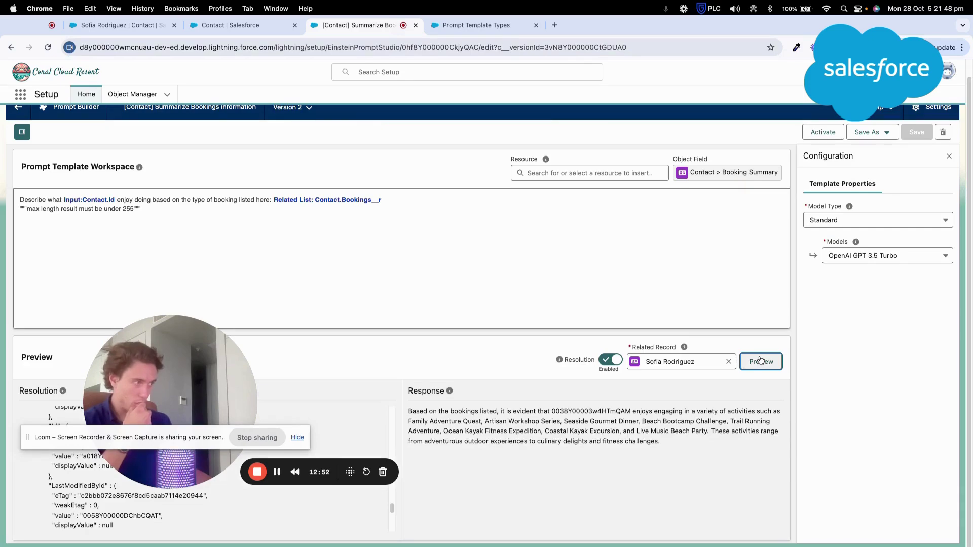
{"action": "left_click", "coordinate": [201, 24]}
- Activate Version 2 of the prompt template
{"action": "left_click", "coordinate": [120, 28]}
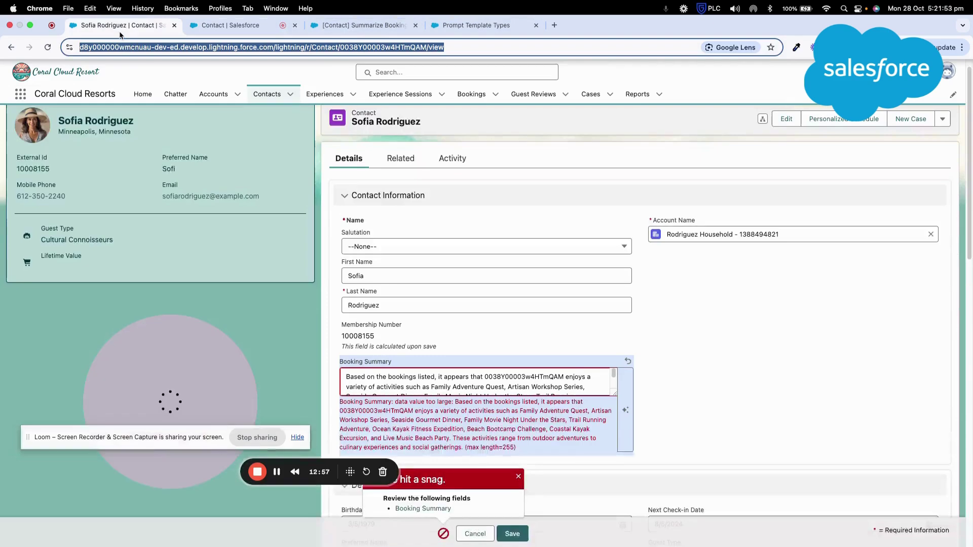
{"action": "left_click", "coordinate": [626, 410]}
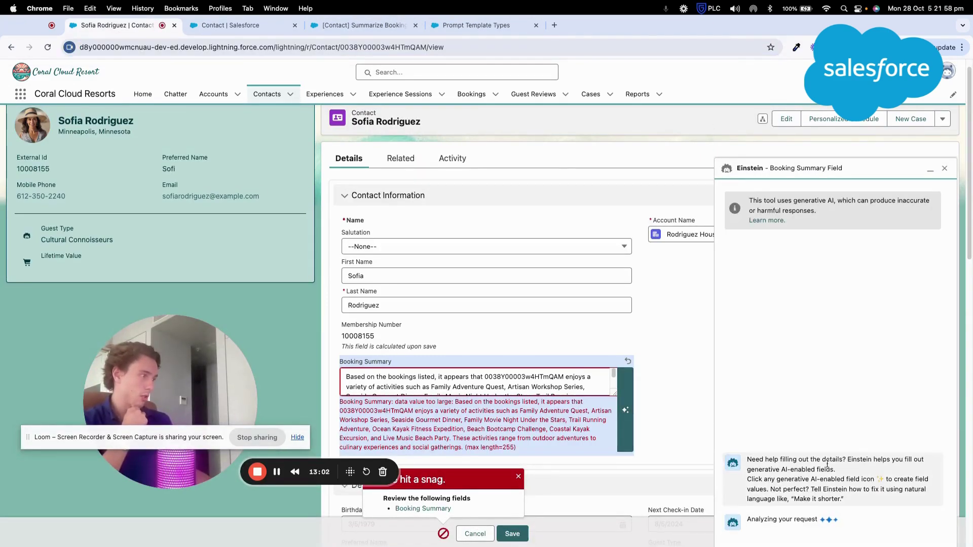
{"action": "left_click", "coordinate": [360, 28]}
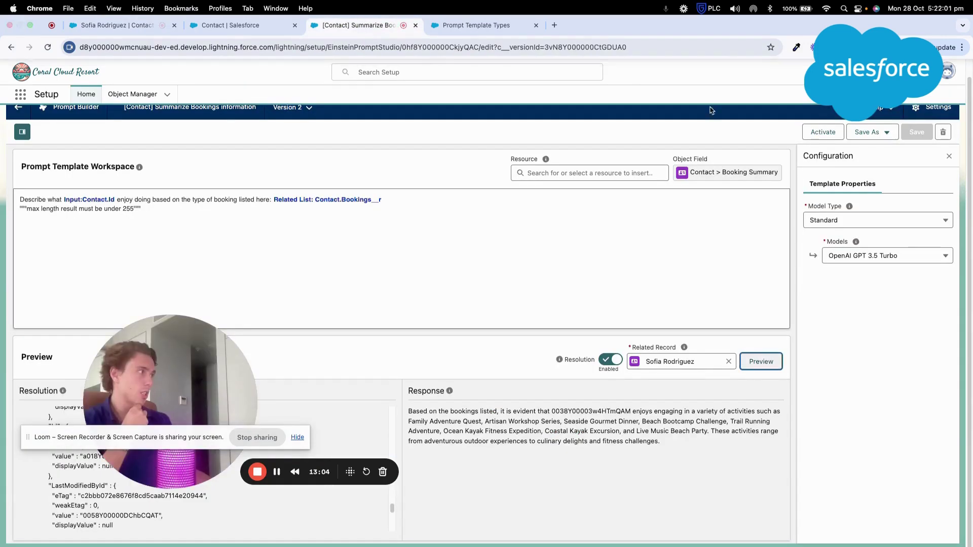
{"action": "left_click", "coordinate": [821, 132]}
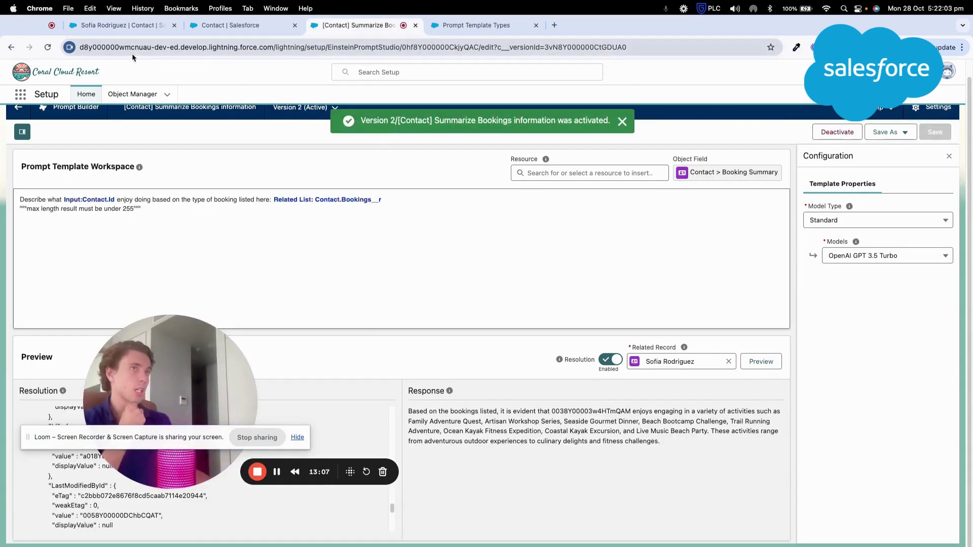
- Regenerate the contact's Booking Summary with Version 2, insert it, and try saving
{"action": "left_click", "coordinate": [119, 25]}
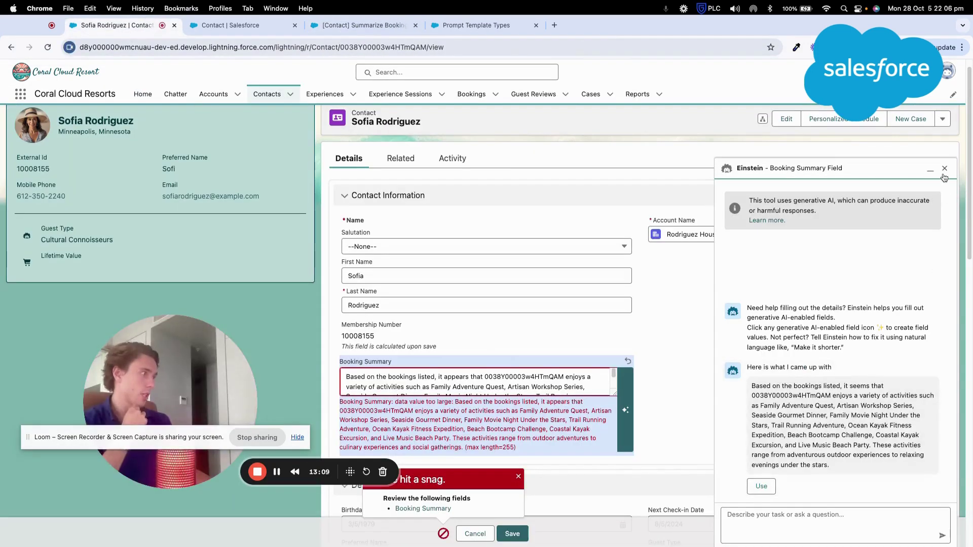
{"action": "left_click", "coordinate": [944, 172]}
{"action": "left_click", "coordinate": [625, 410]}
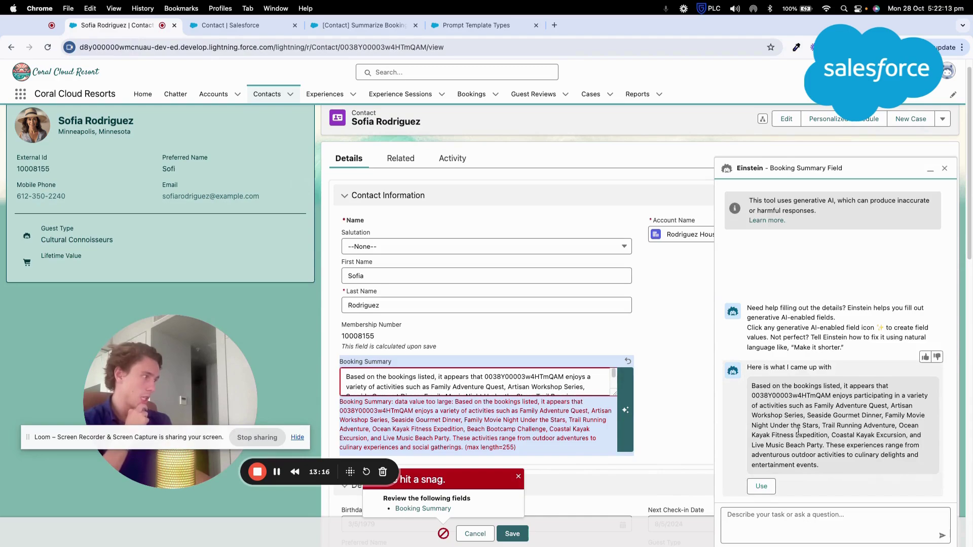
{"action": "left_click", "coordinate": [758, 487]}
{"action": "left_click", "coordinate": [511, 534]}
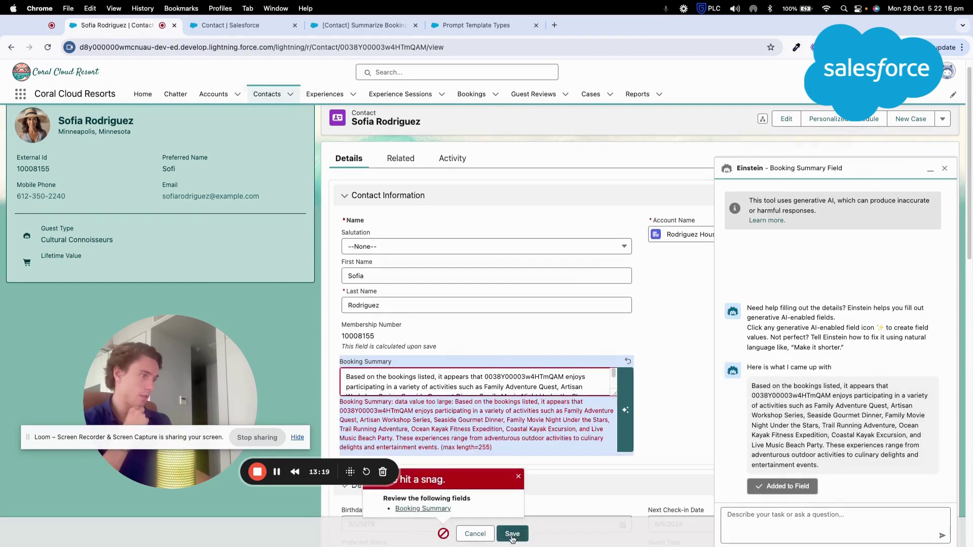
{"action": "left_click", "coordinate": [512, 536]}
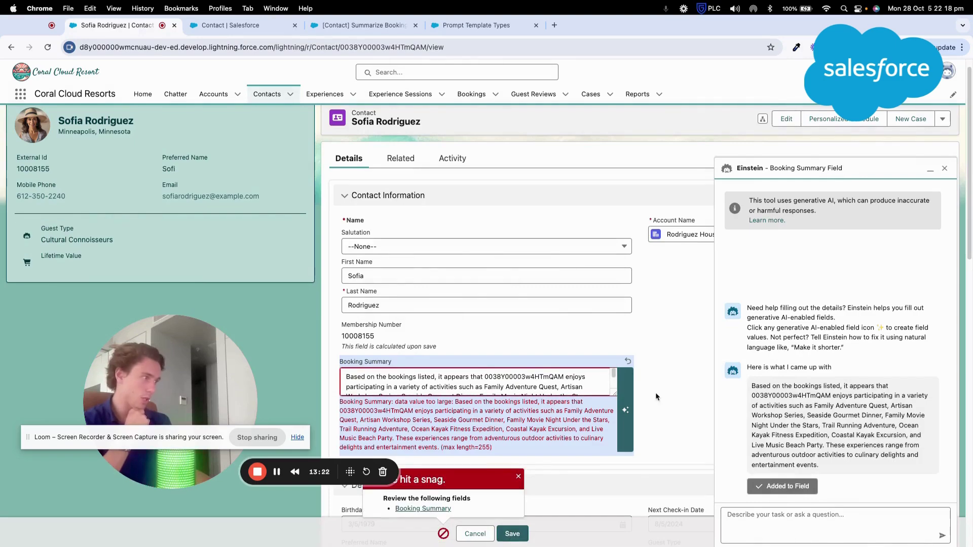
{"action": "left_click_drag", "start_coordinate": [615, 394], "coordinate": [615, 440]}
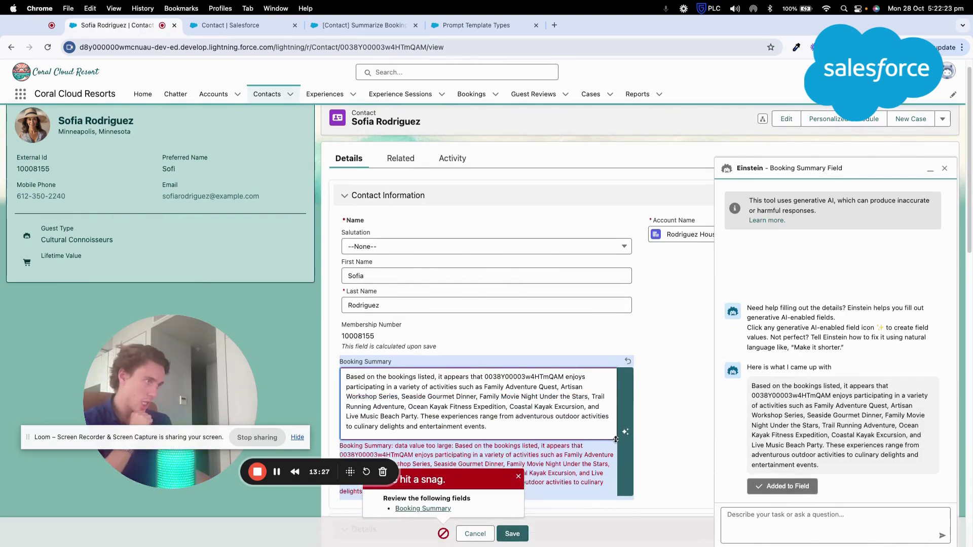
- Change the second prompt line to require a one-sentence result and save it as Version 3
{"action": "left_click", "coordinate": [459, 28]}
{"action": "left_click", "coordinate": [361, 25]}
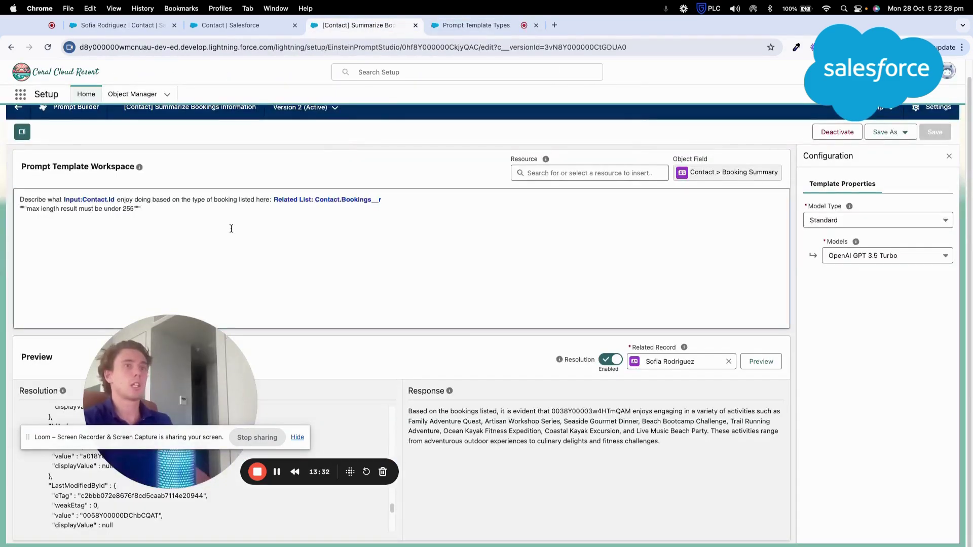
{"action": "triple_click", "coordinate": [81, 208]}
{"action": "type", "text": "The result must be"}
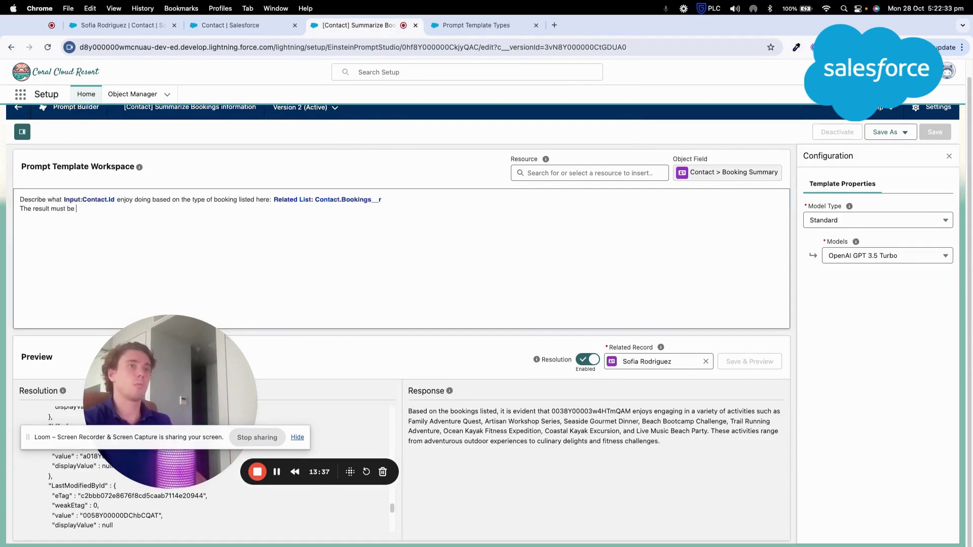
{"action": "type", "text": " only 1 sentence."}
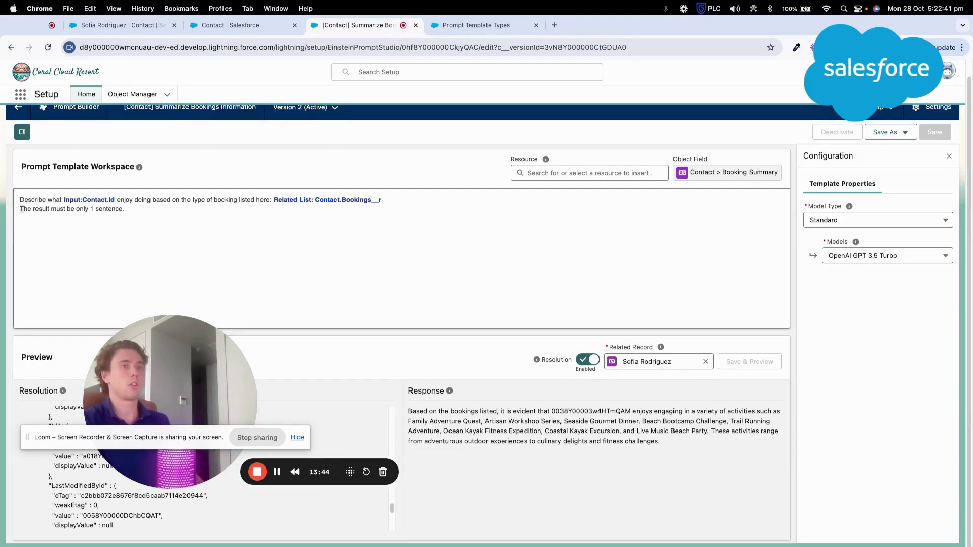
{"action": "key", "text": "Delete"}
{"action": "key", "text": "Delete"}
{"action": "key", "text": "Delete"}
{"action": "type", "text": "Your"}
{"action": "key", "text": "End"}
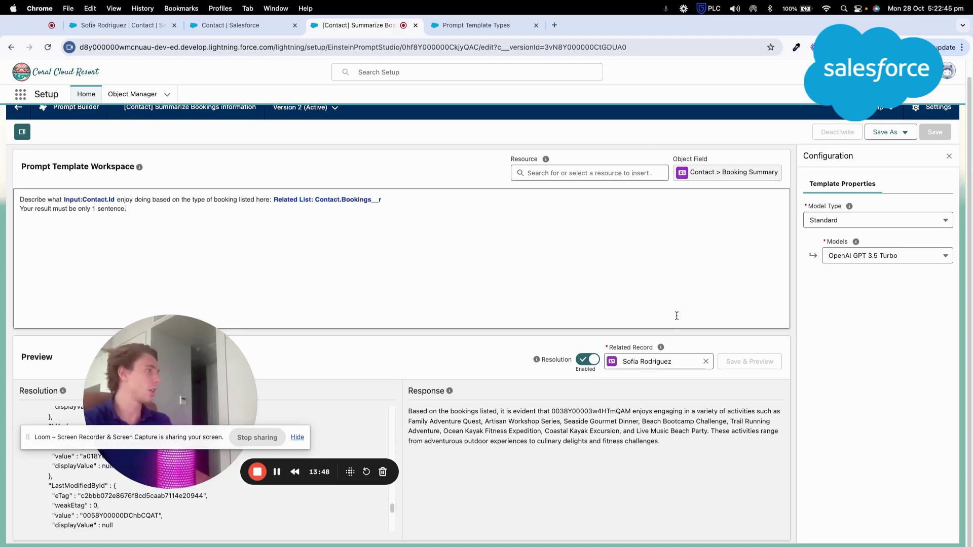
{"action": "left_click", "coordinate": [887, 132]}
{"action": "left_click", "coordinate": [877, 153]}
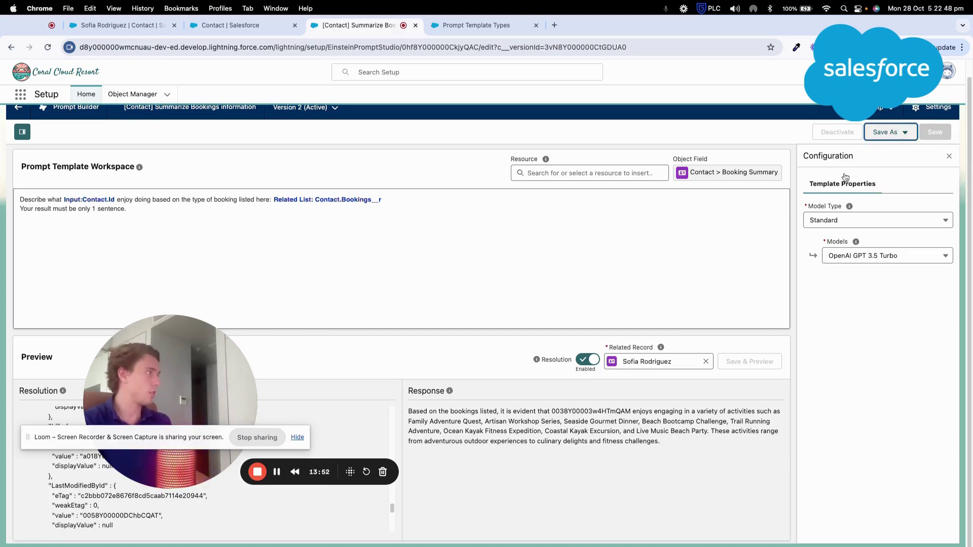
{"action": "left_click", "coordinate": [766, 361]}
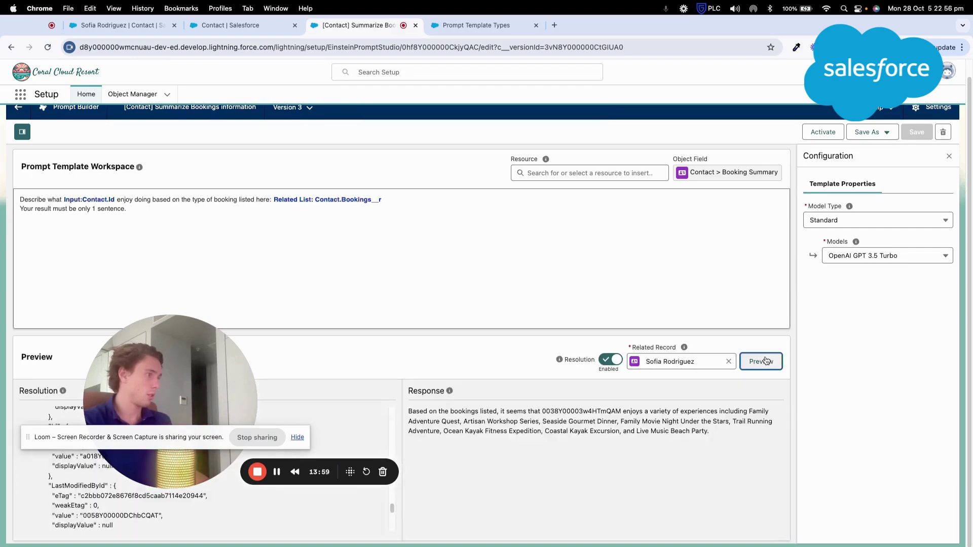
- Extend the rule with 'and under 245 characters.', save, preview, and activate Version 3
{"action": "left_click", "coordinate": [174, 217]}
{"action": "key", "text": "BackSpace"}
{"action": "type", "text": "a"}
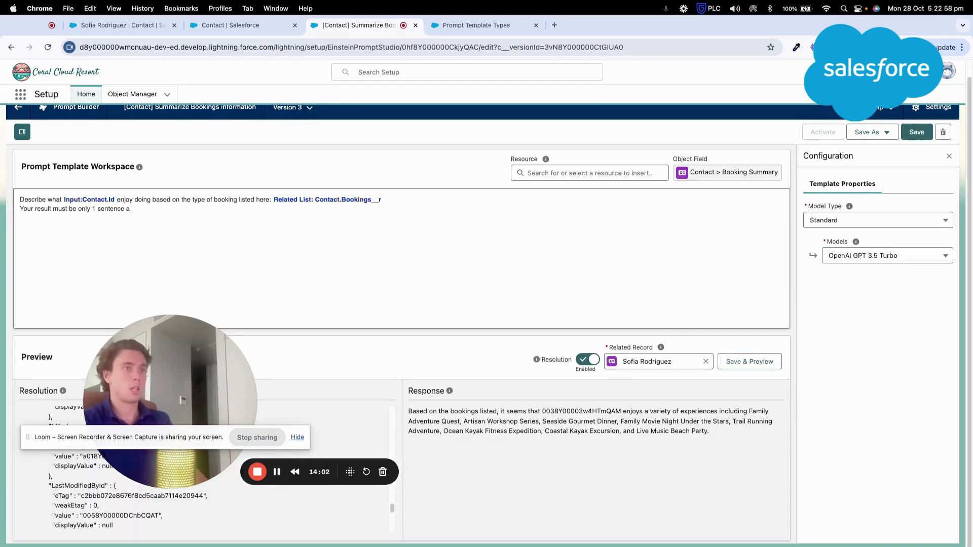
{"action": "type", "text": "nd under 245 c"}
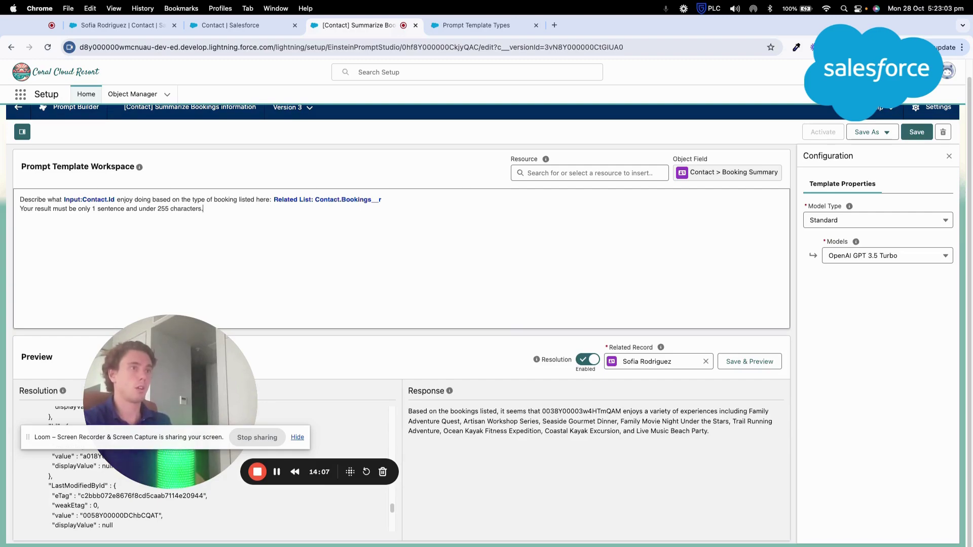
{"action": "type", "text": "haracters."}
{"action": "left_click", "coordinate": [916, 133]}
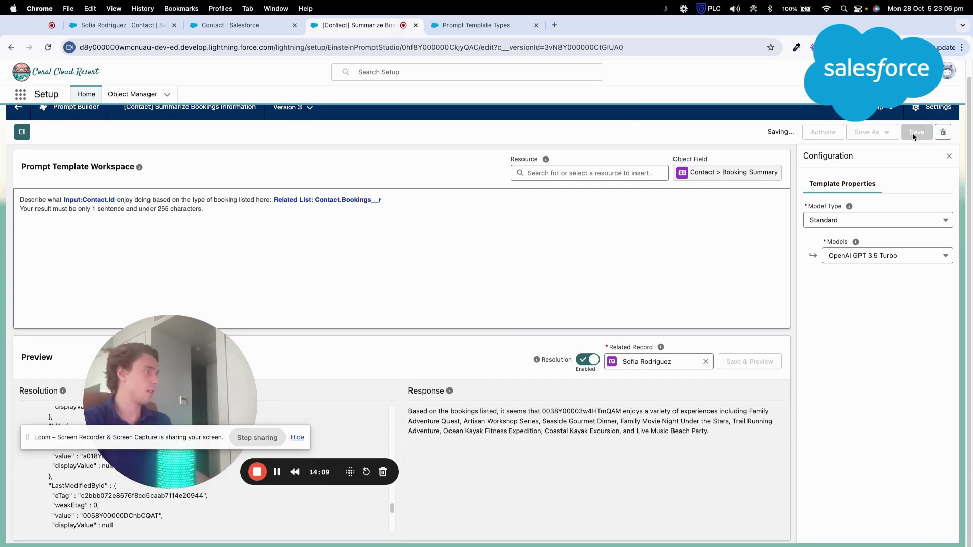
{"action": "left_click", "coordinate": [751, 365]}
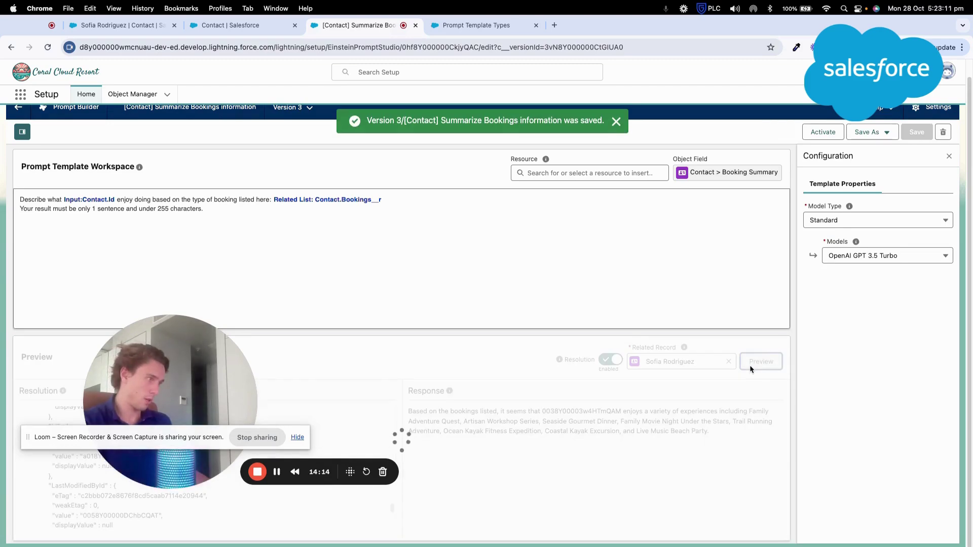
{"action": "left_click", "coordinate": [823, 133]}
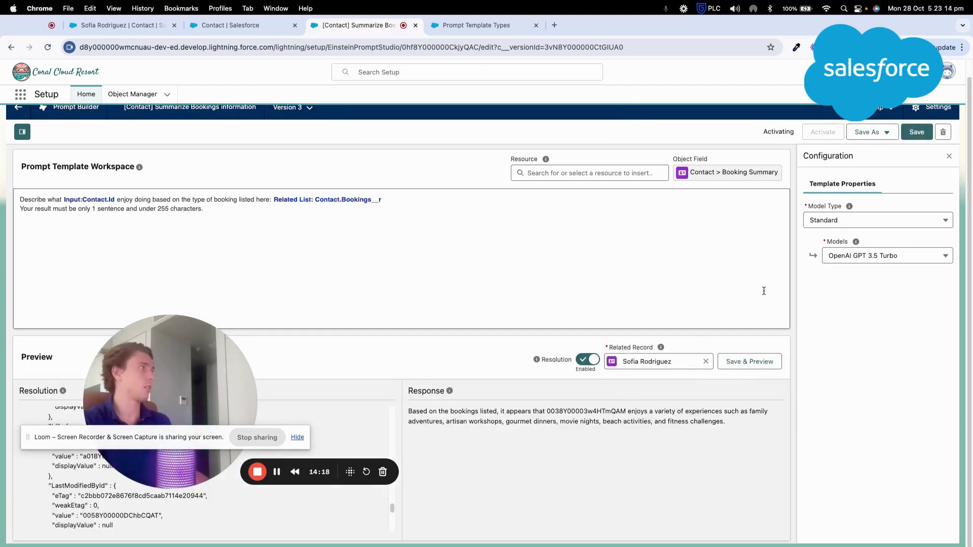
- Clear the old text from the contact's Booking Summary field
{"action": "left_click", "coordinate": [116, 25]}
{"action": "left_click", "coordinate": [601, 401]}
{"action": "key", "text": "ctrl+a"}
{"action": "key", "text": "BackSpace"}
- Insert Einstein's shorter one-sentence summary into Booking Summary and save the contact
{"action": "left_click", "coordinate": [625, 431]}
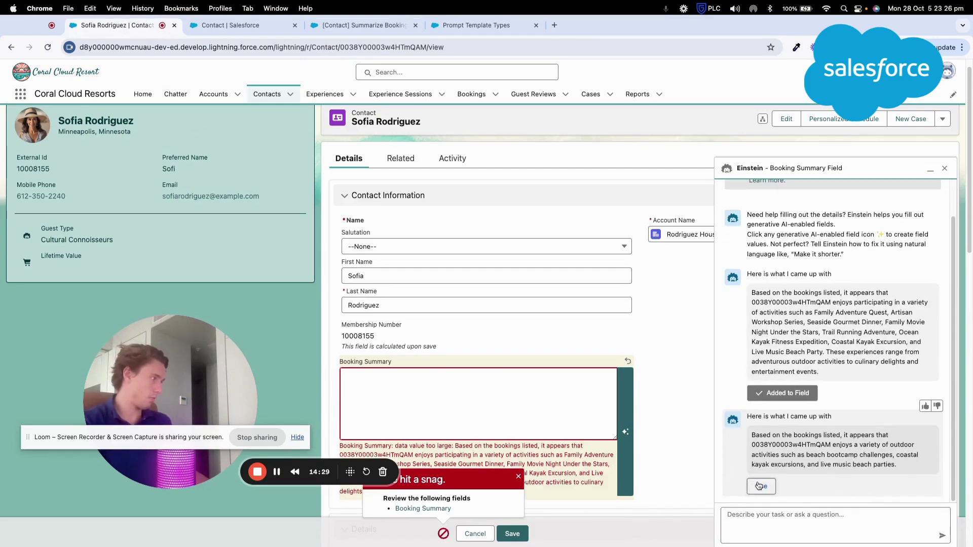
{"action": "left_click", "coordinate": [759, 487]}
{"action": "scroll", "coordinate": [581, 357], "scroll_direction": "down", "scroll_amount": 2}
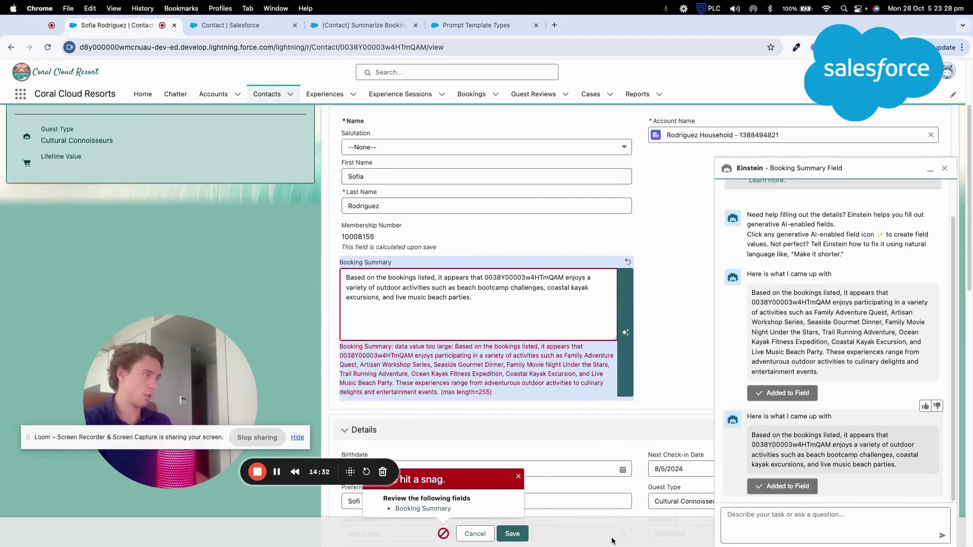
{"action": "left_click", "coordinate": [513, 533]}
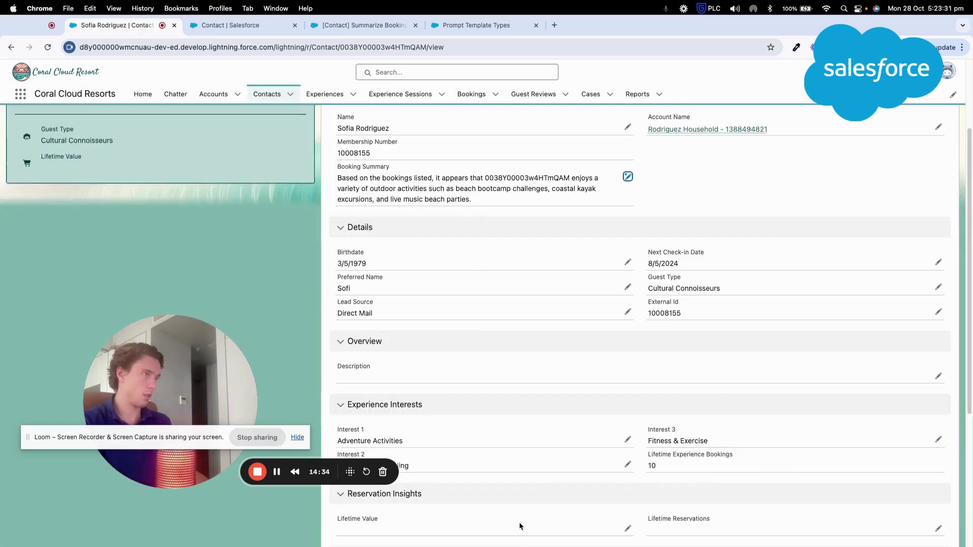
{"action": "scroll", "coordinate": [449, 247], "scroll_direction": "up", "scroll_amount": 3}
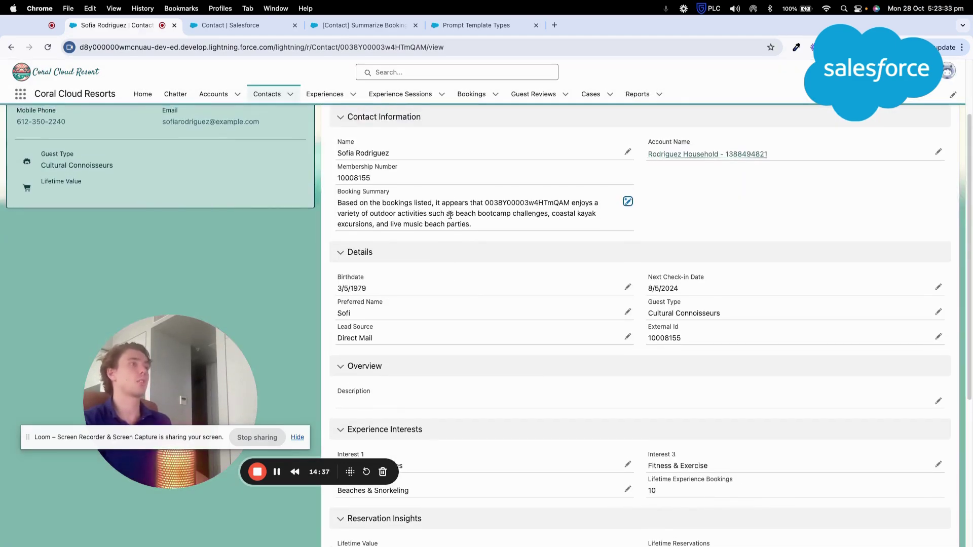
{"action": "scroll", "coordinate": [445, 249], "scroll_direction": "up", "scroll_amount": 2}
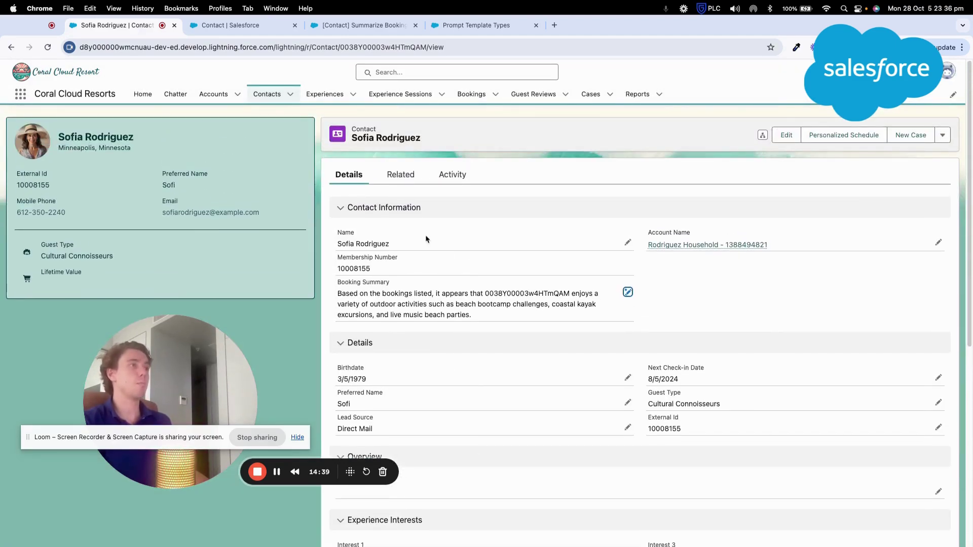
{"action": "left_click", "coordinate": [401, 174]}
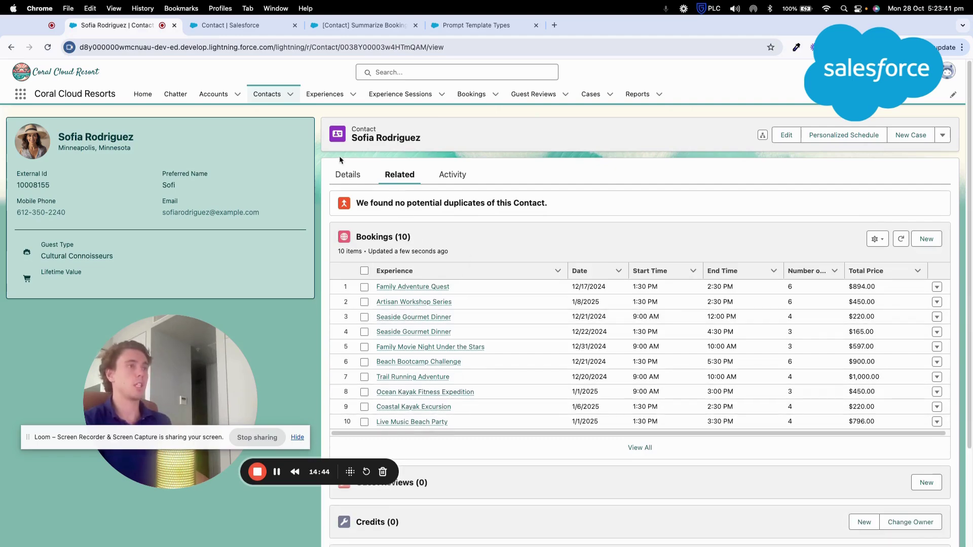
{"action": "left_click", "coordinate": [348, 175]}
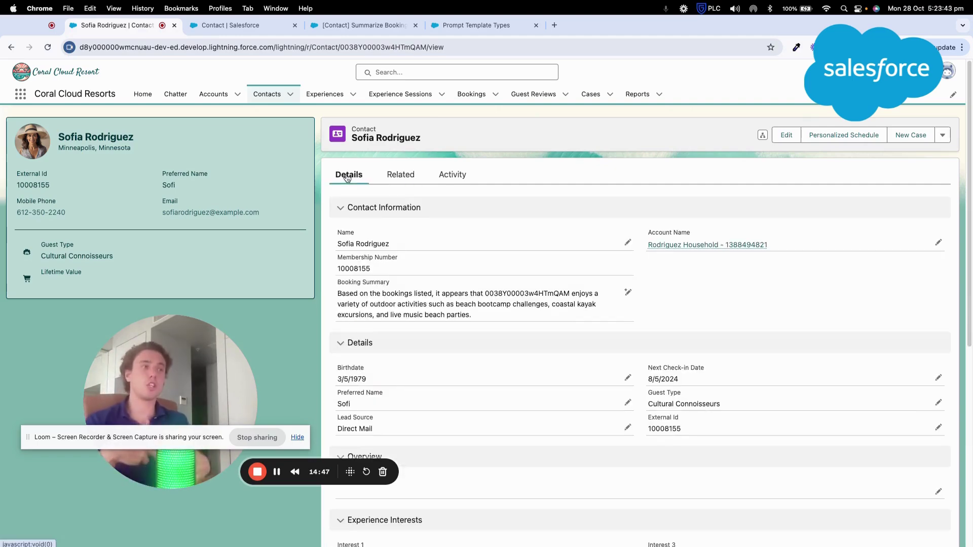